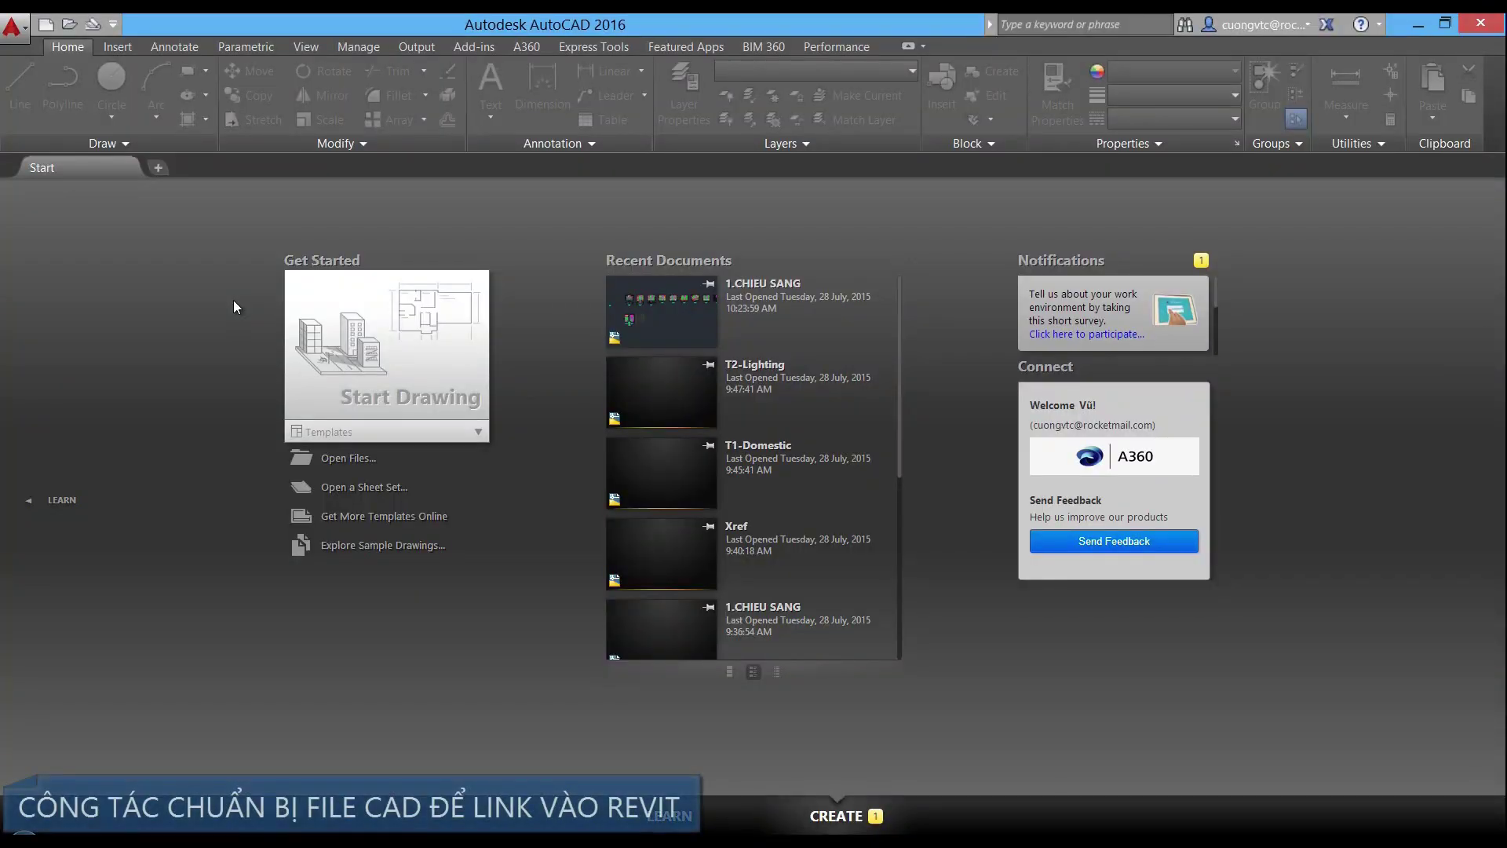
# Open 1.CHIEU SANG.dwg from the 1.Dien folder and zoom around its lighting plans
pyautogui.click(233, 300)
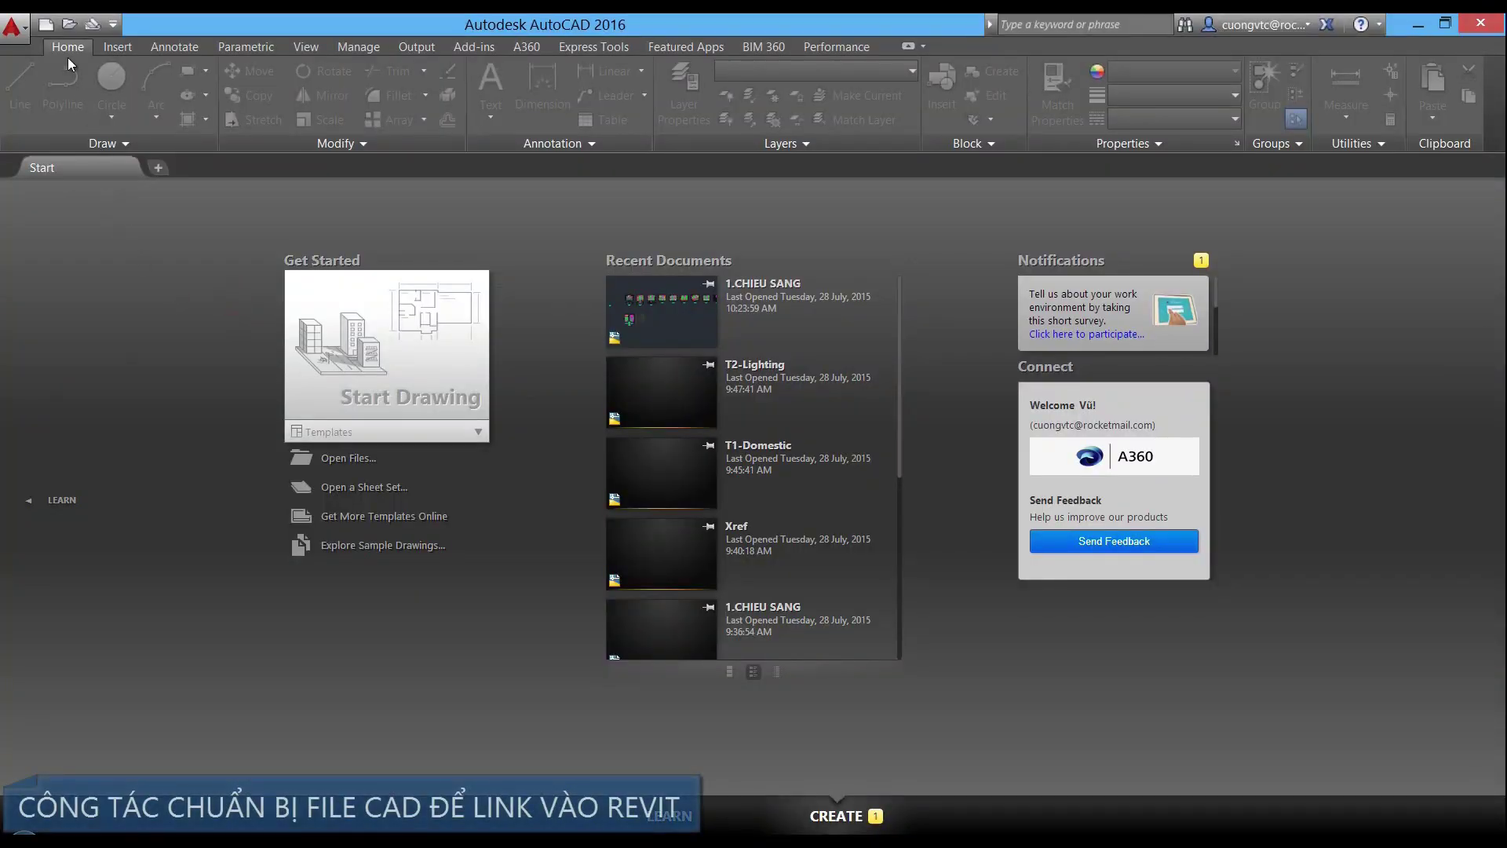
pyautogui.click(74, 24)
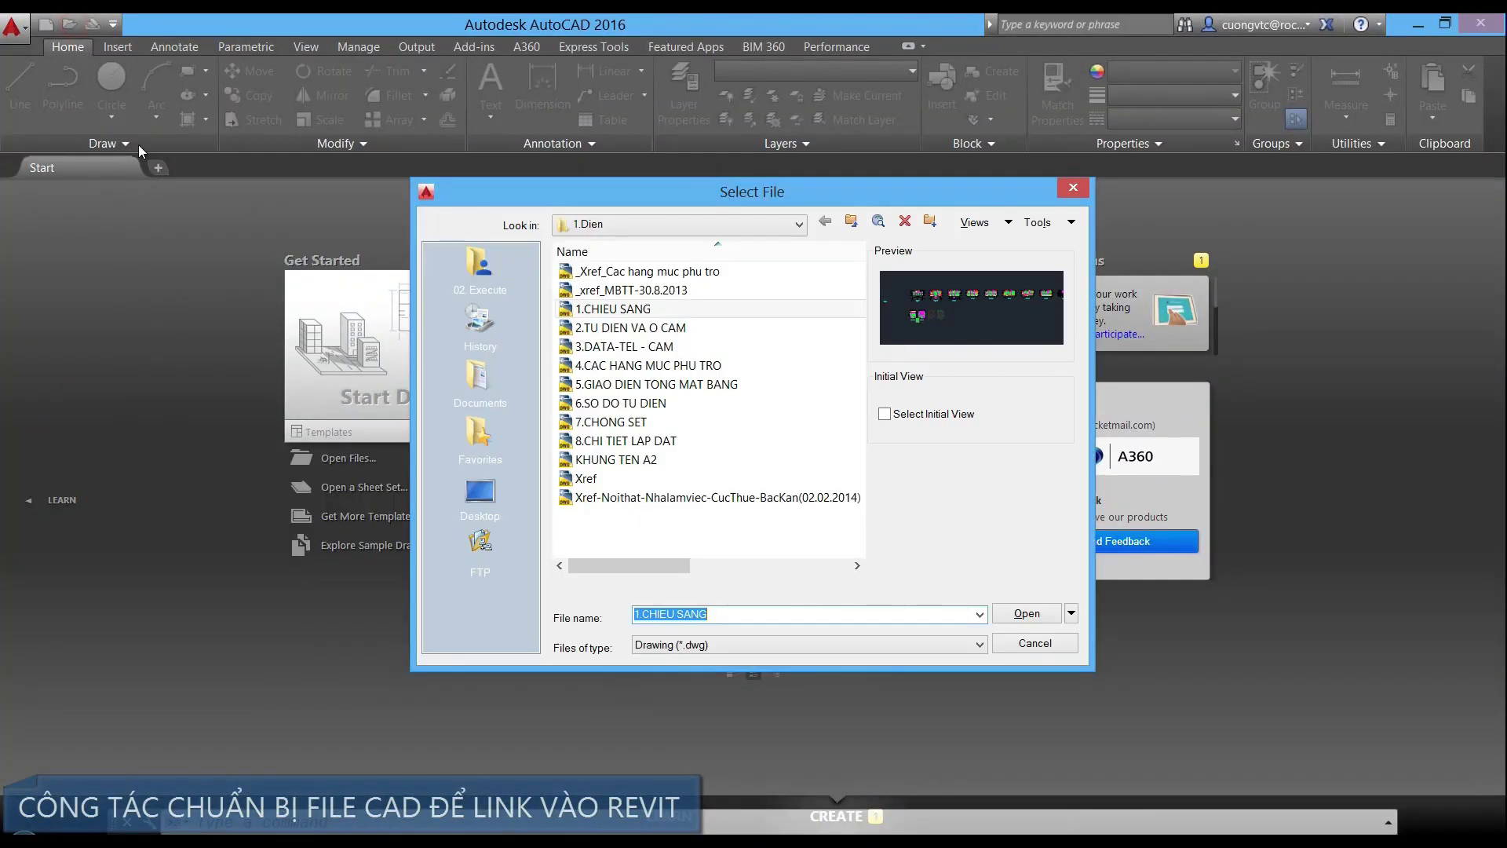
pyautogui.click(597, 346)
pyautogui.click(596, 309)
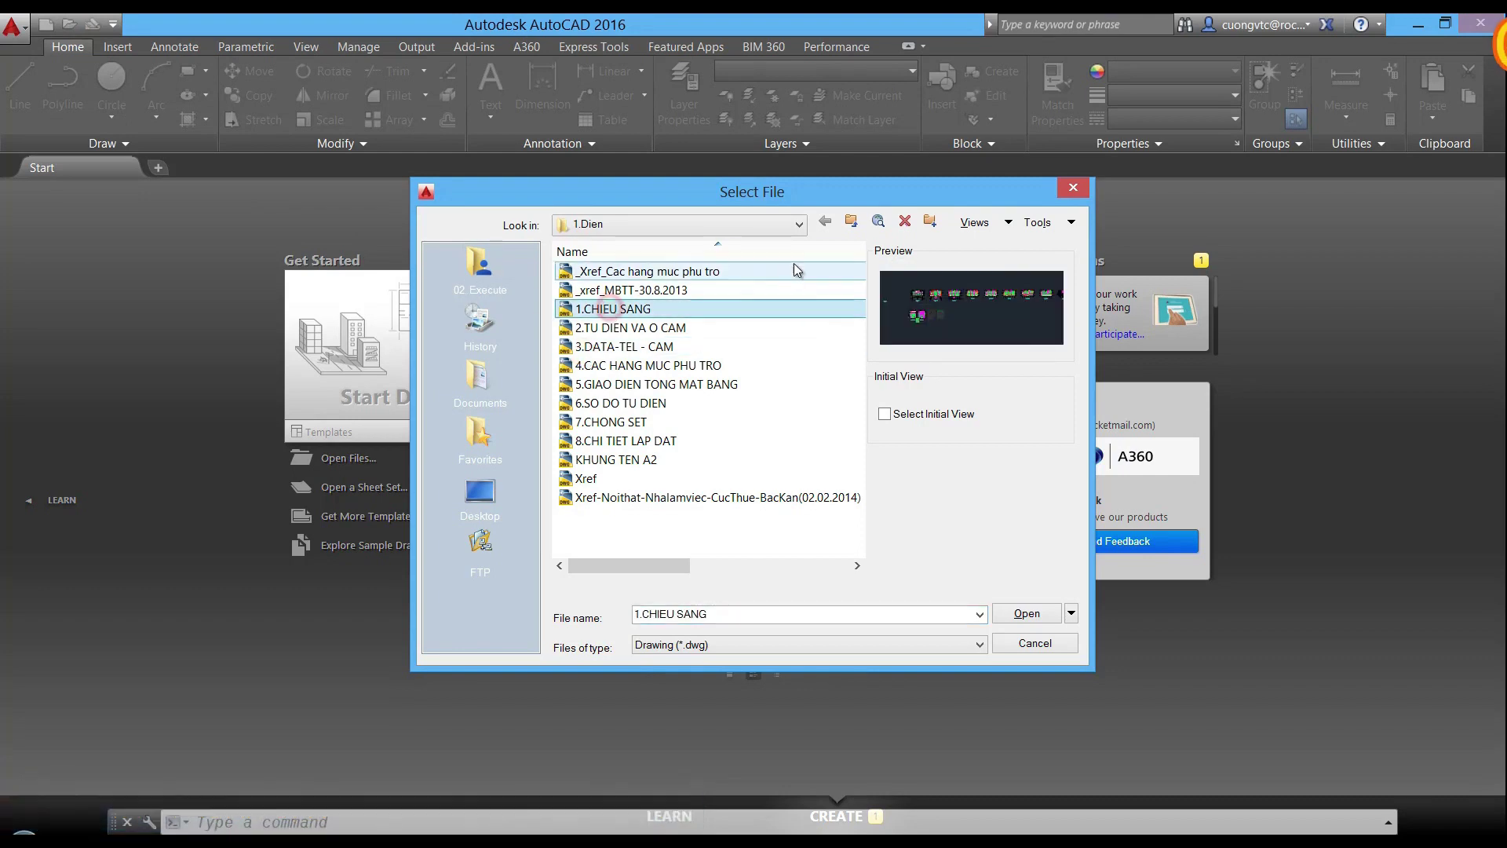
pyautogui.click(1027, 616)
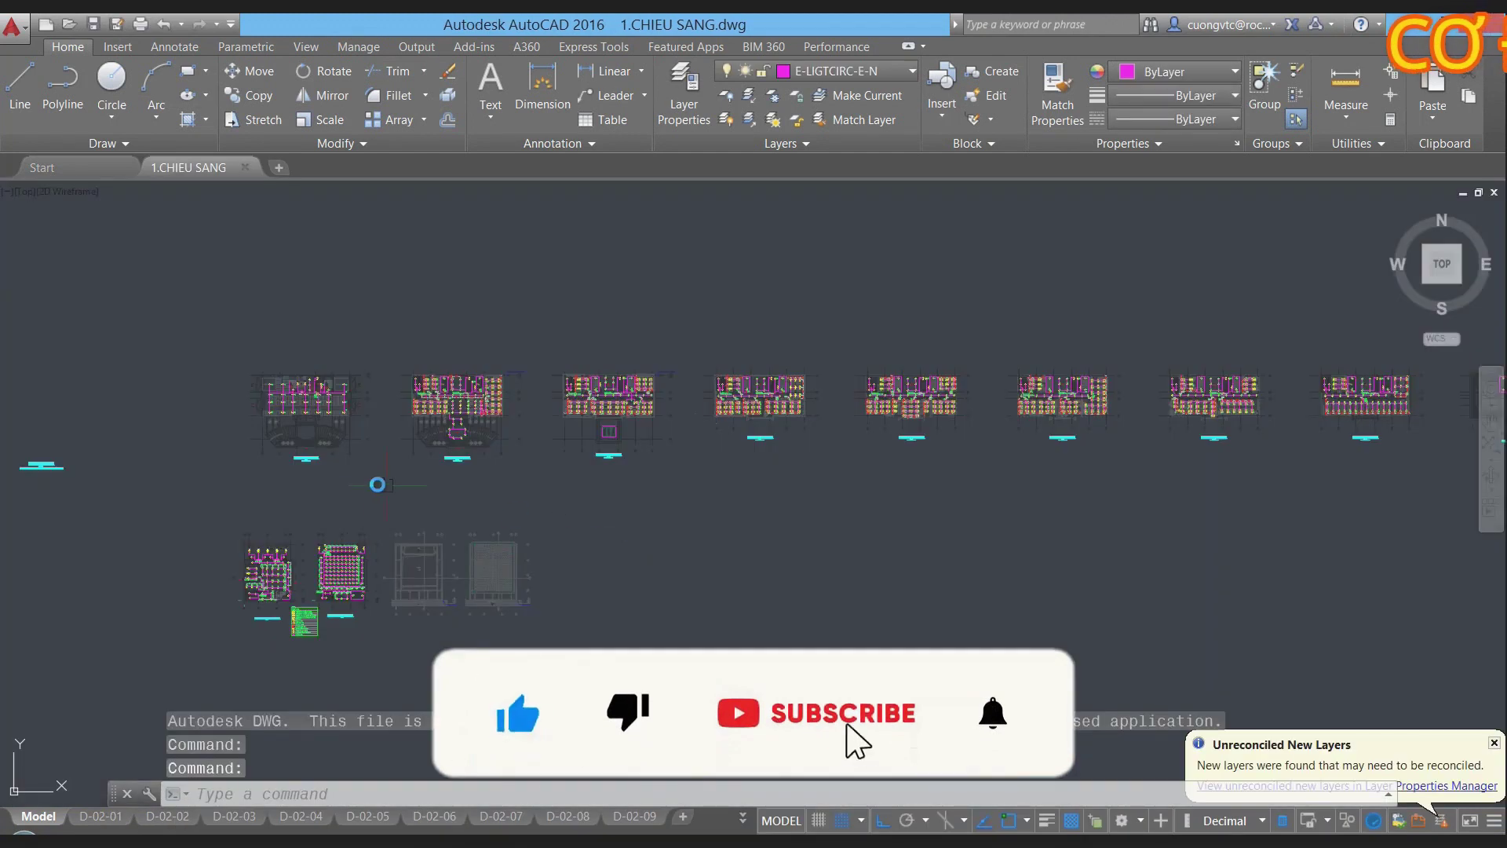
pyautogui.scroll(2, 559, 520)
pyautogui.scroll(2, 542, 487)
pyautogui.scroll(2, 544, 424)
pyautogui.scroll(2, 550, 406)
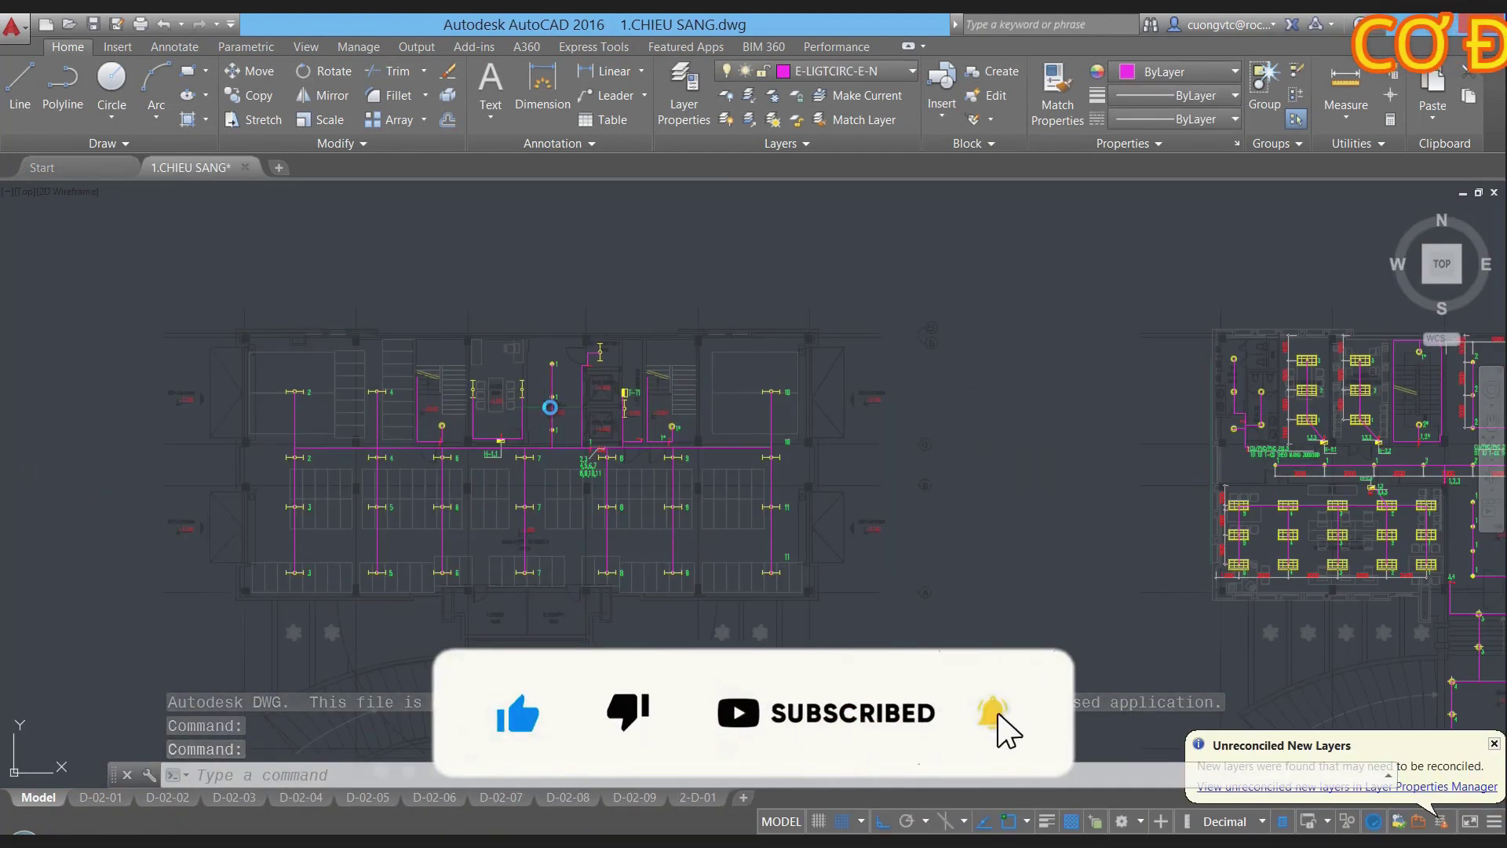
pyautogui.scroll(-2, 549, 404)
pyautogui.scroll(-1, 568, 456)
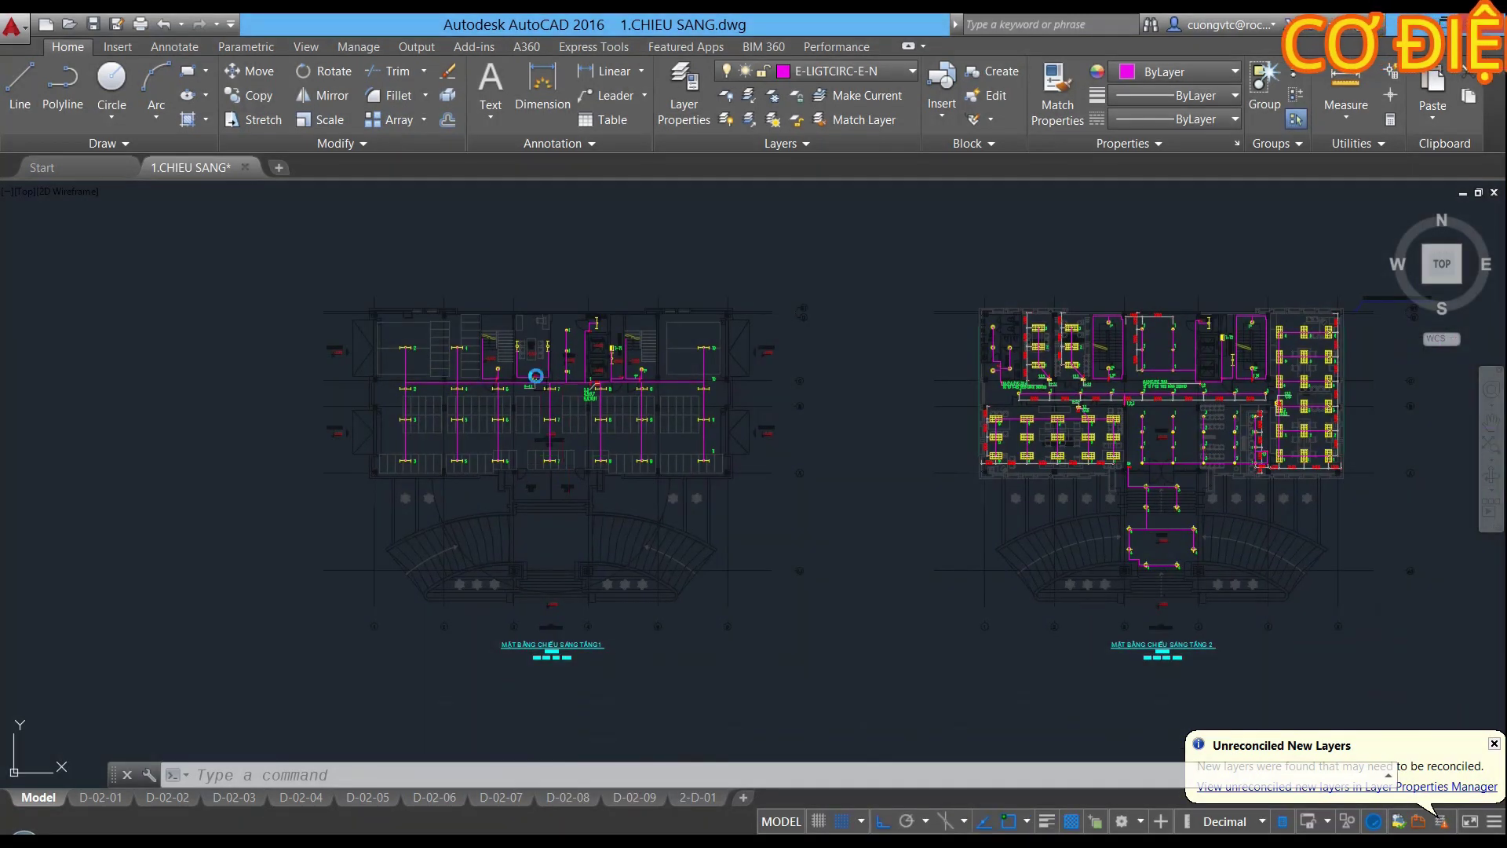
# Save a copy named 'T1- Lighting' into the Bg folder under Pratice Files
pyautogui.click(118, 25)
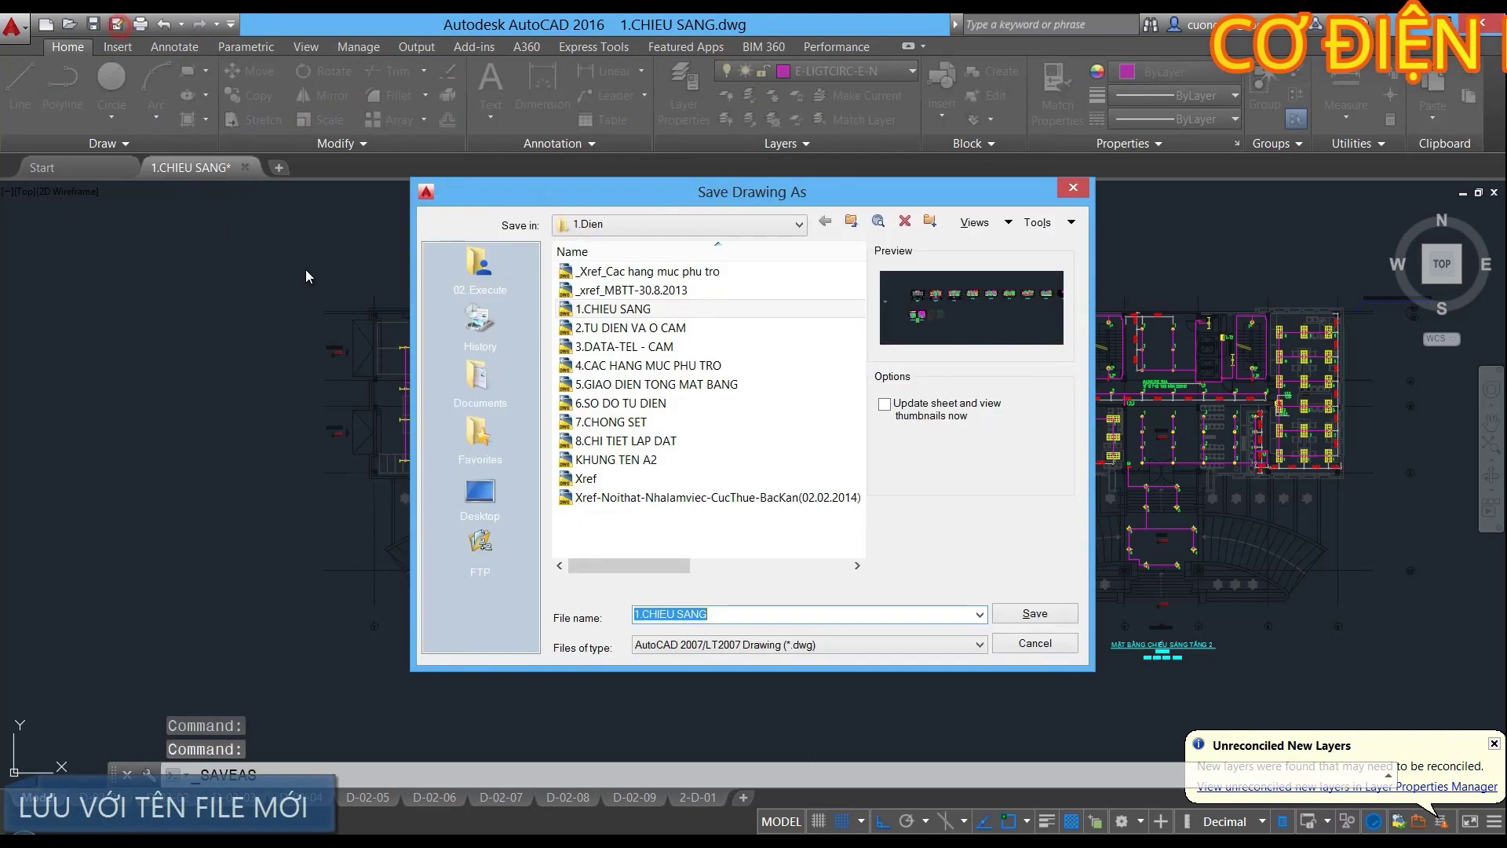
pyautogui.click(851, 223)
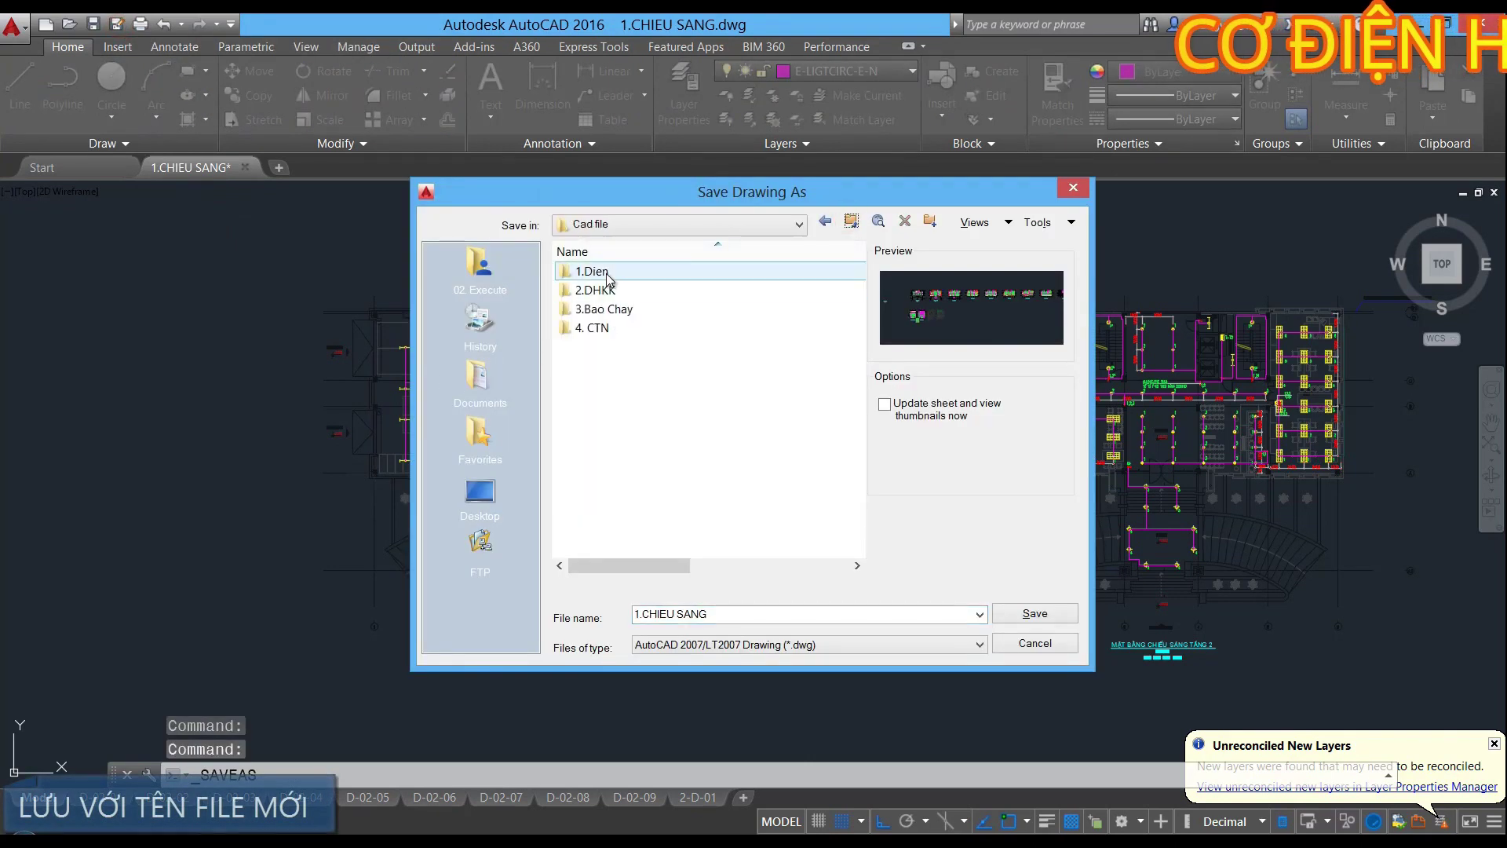
pyautogui.click(853, 222)
pyautogui.doubleClick(585, 271)
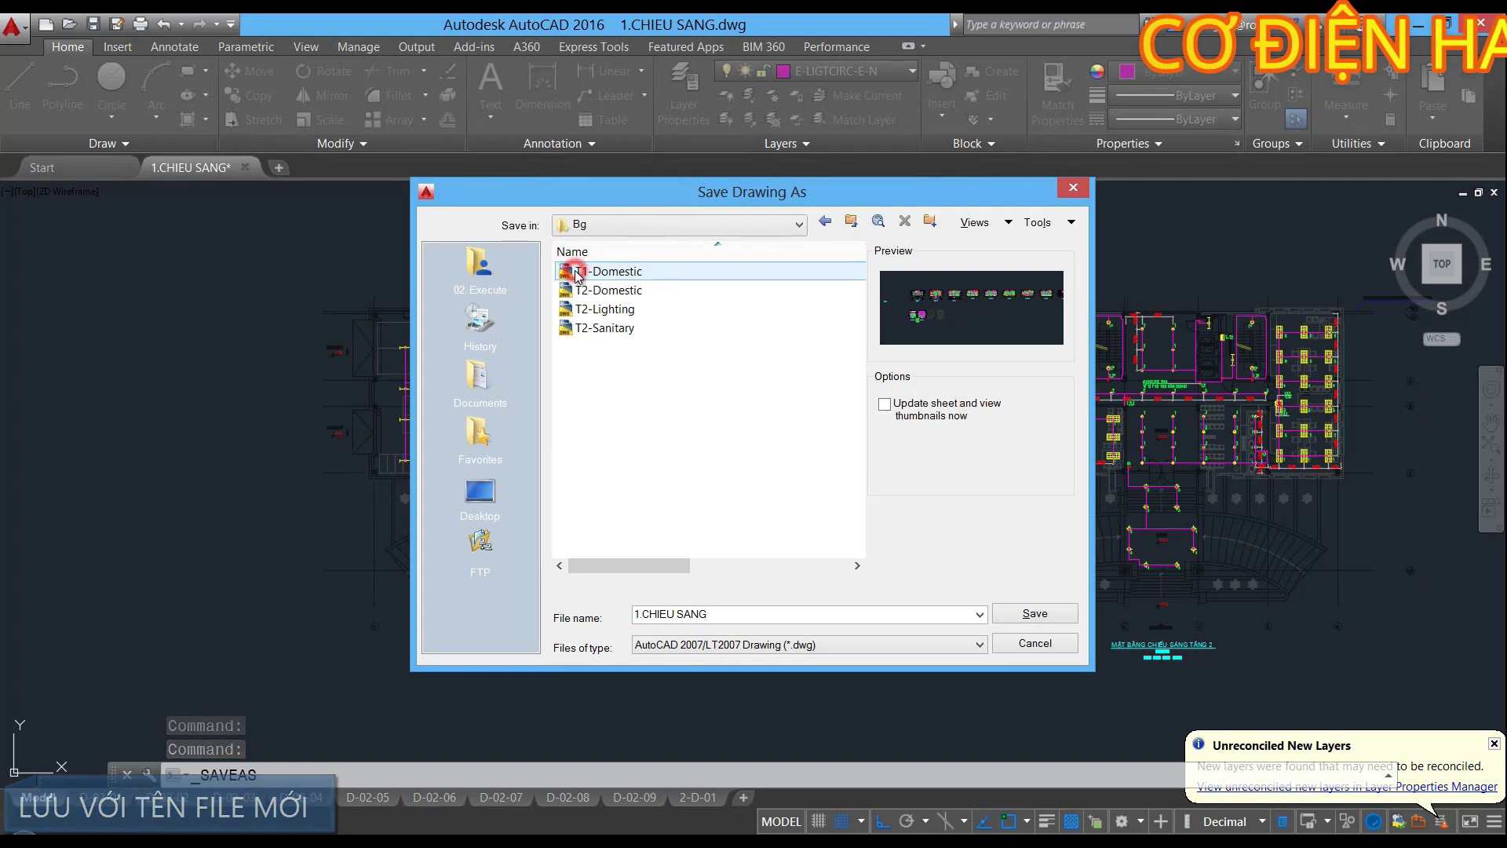
pyautogui.click(722, 611)
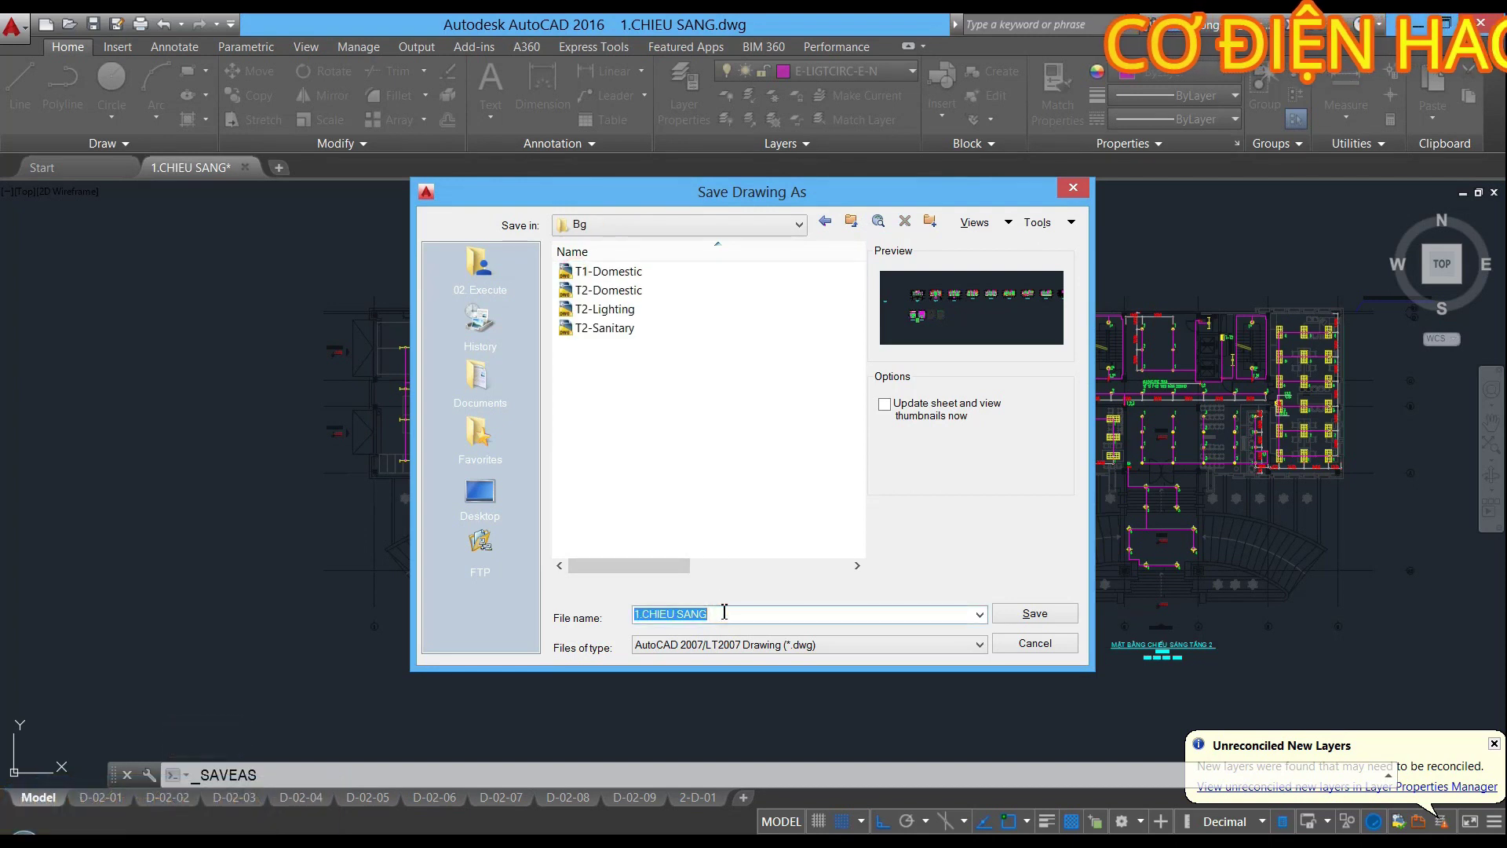
pyautogui.write('T1- Lighting')
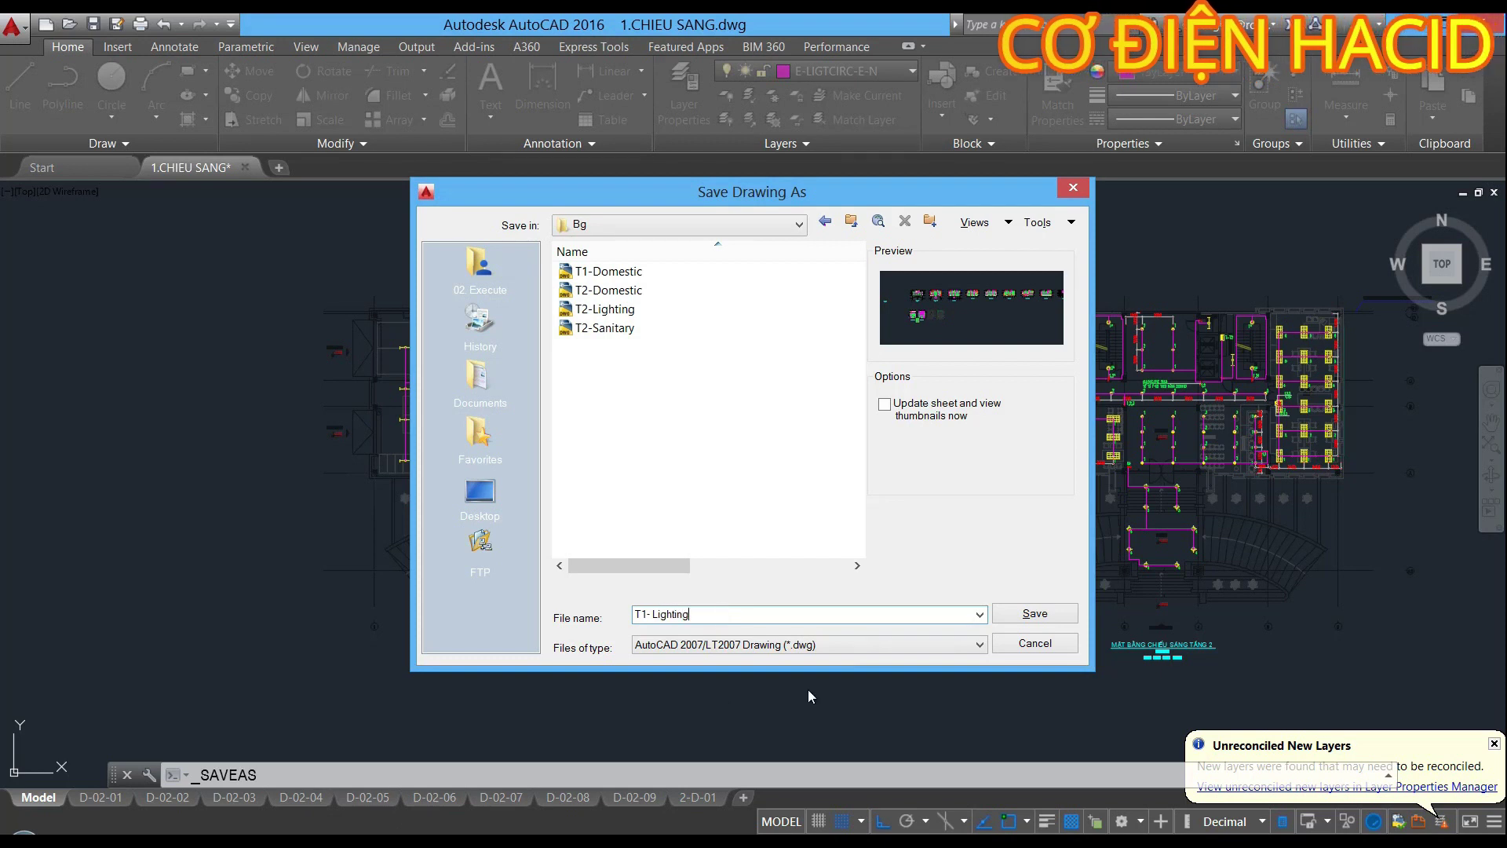
pyautogui.click(1014, 621)
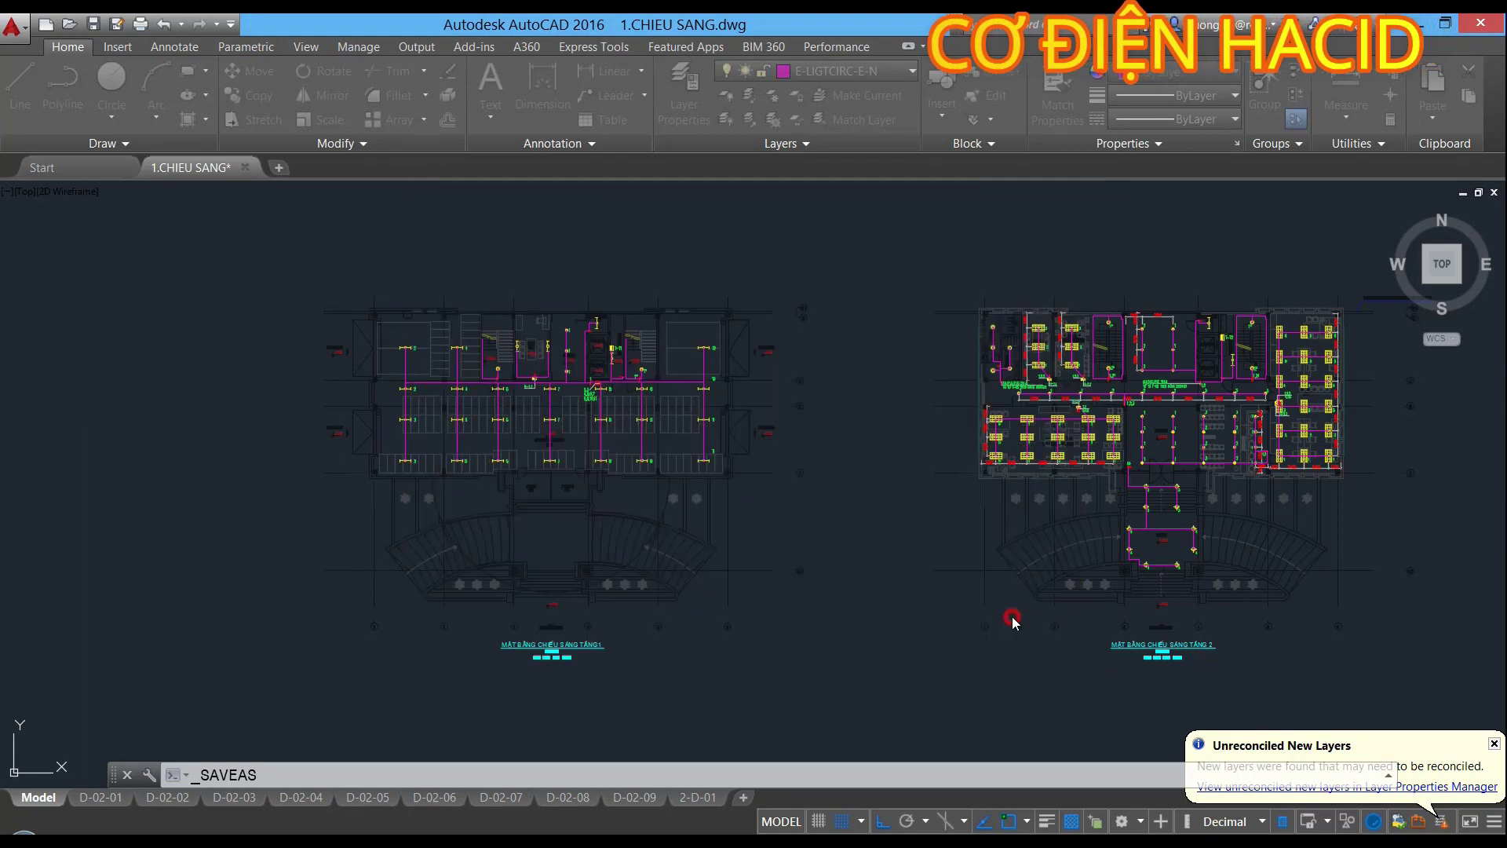
# Select every object in the drawing with Ctrl+A
pyautogui.click(874, 554)
pyautogui.click(836, 652)
pyautogui.moveTo(717, 667); pyautogui.dragTo(720, 632, button='middle')
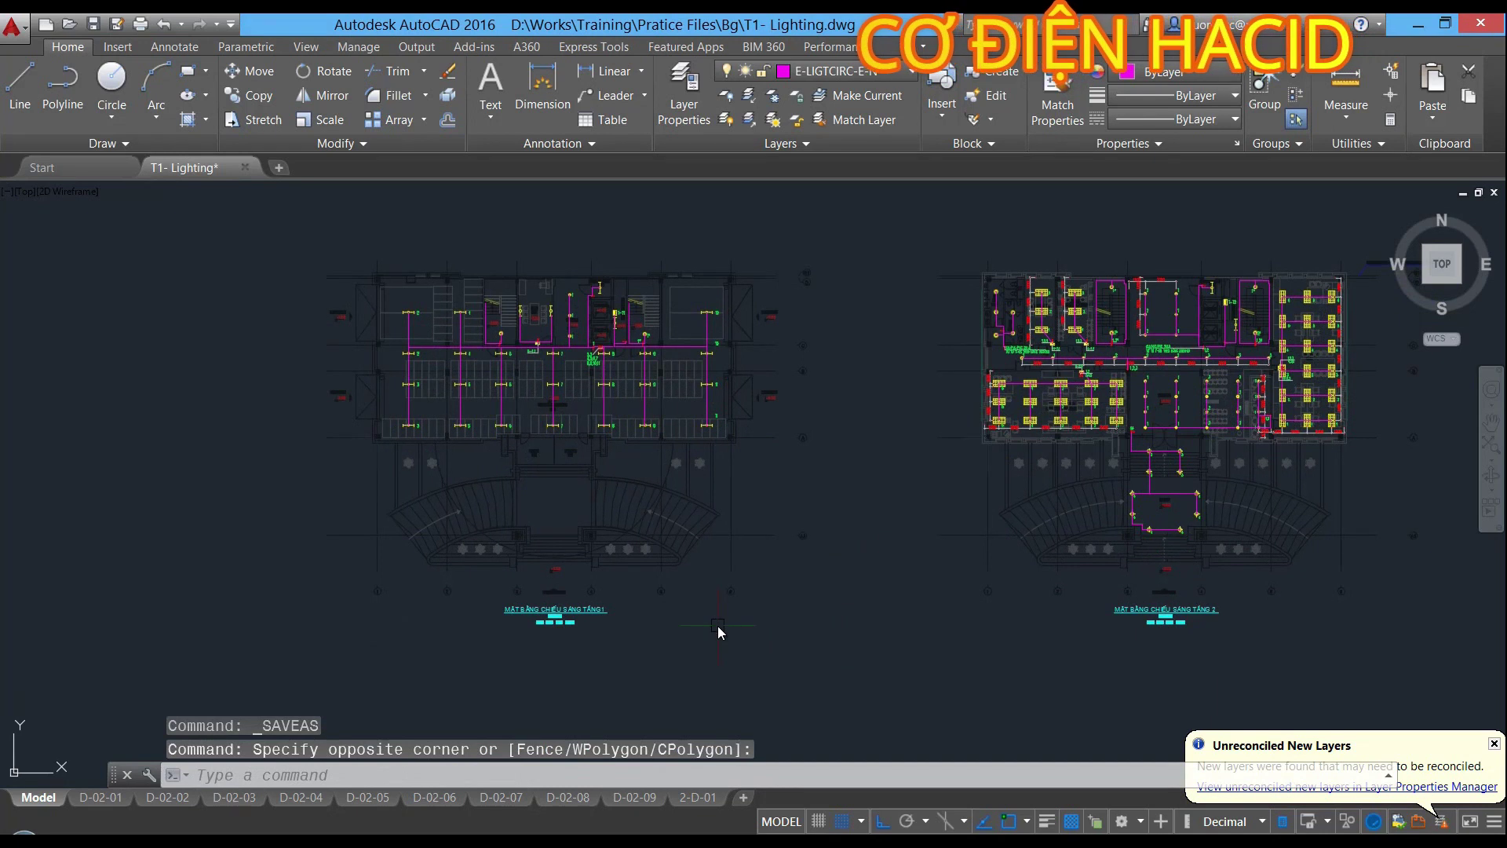
pyautogui.scroll(-2, 717, 625)
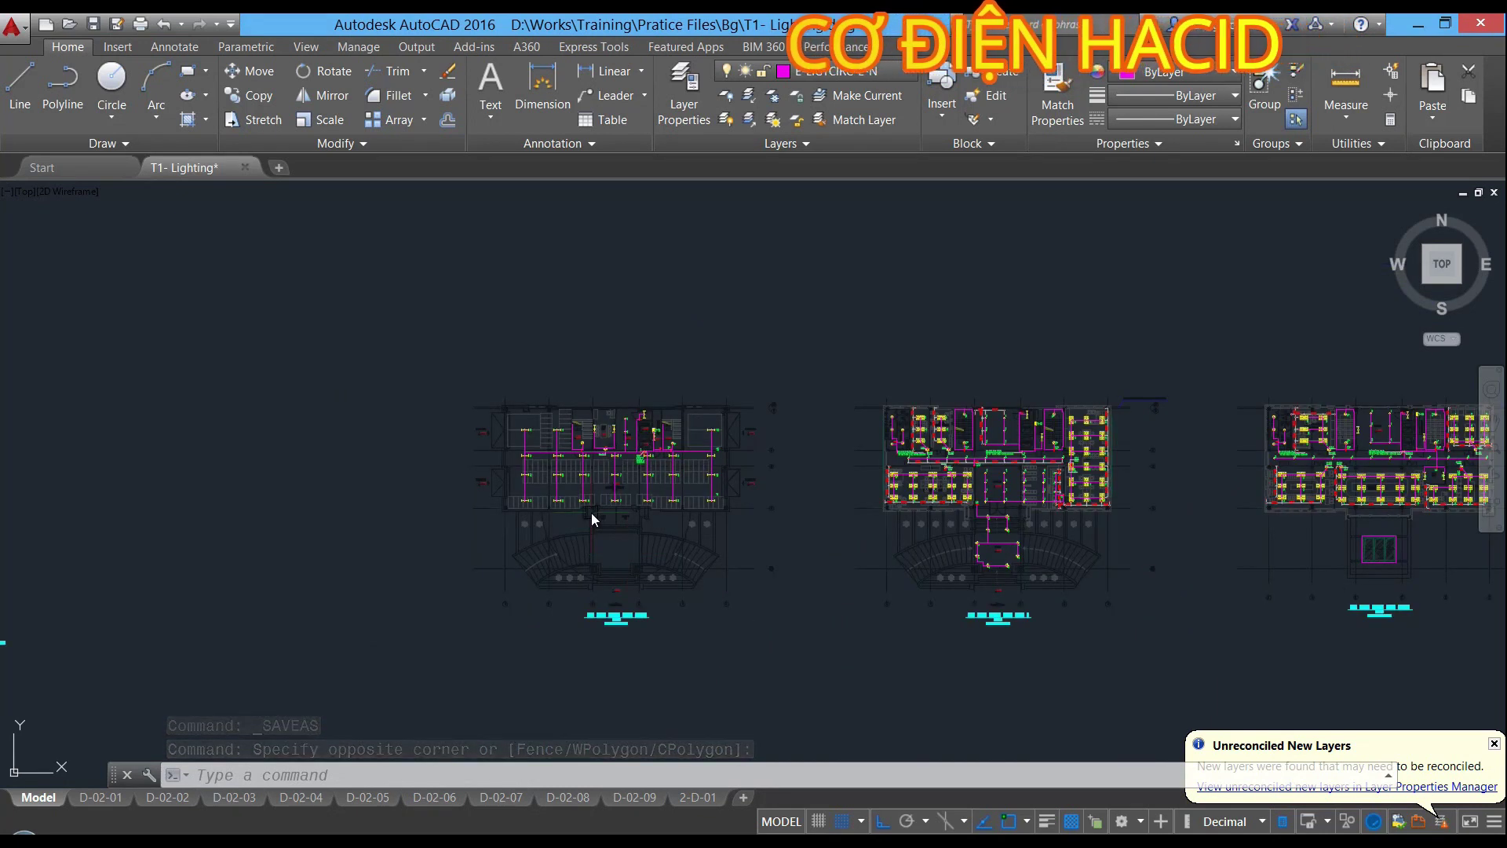
pyautogui.scroll(-4, 687, 408)
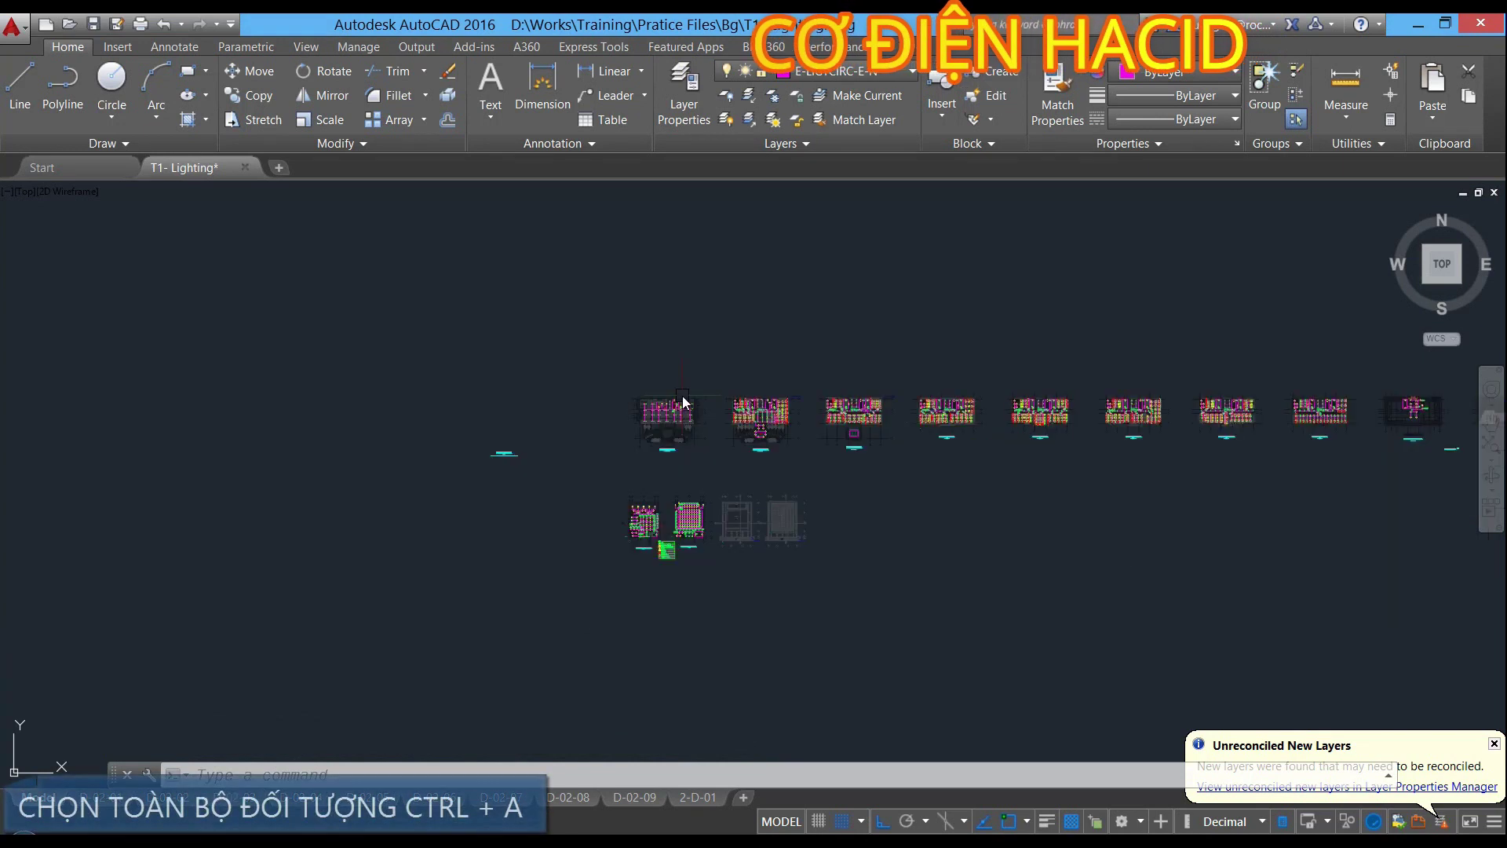
pyautogui.hotkey('ctrl', 'a')
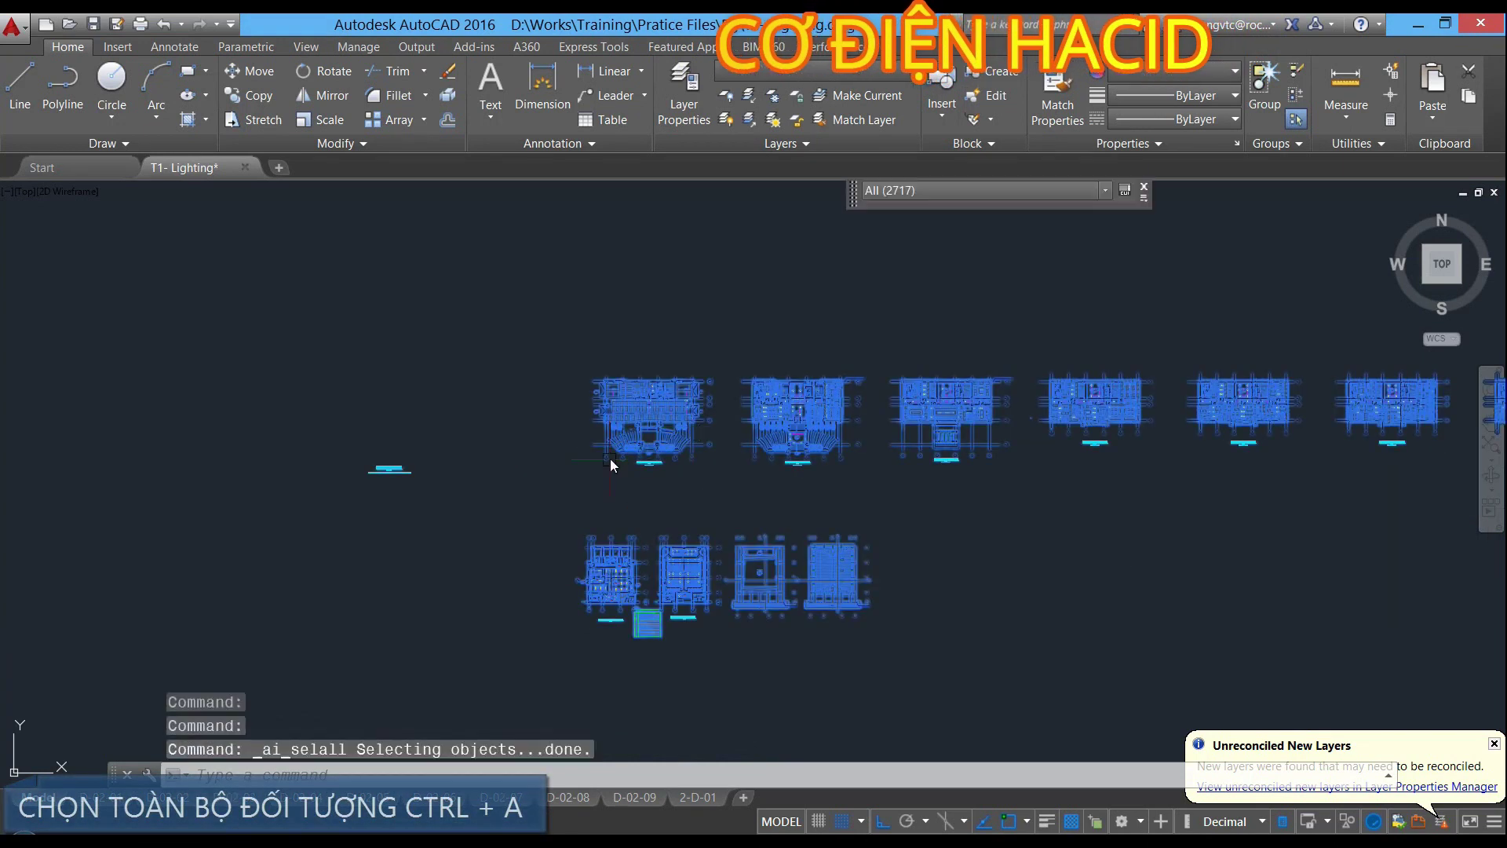
pyautogui.scroll(4, 603, 483)
pyautogui.scroll(2, 662, 427)
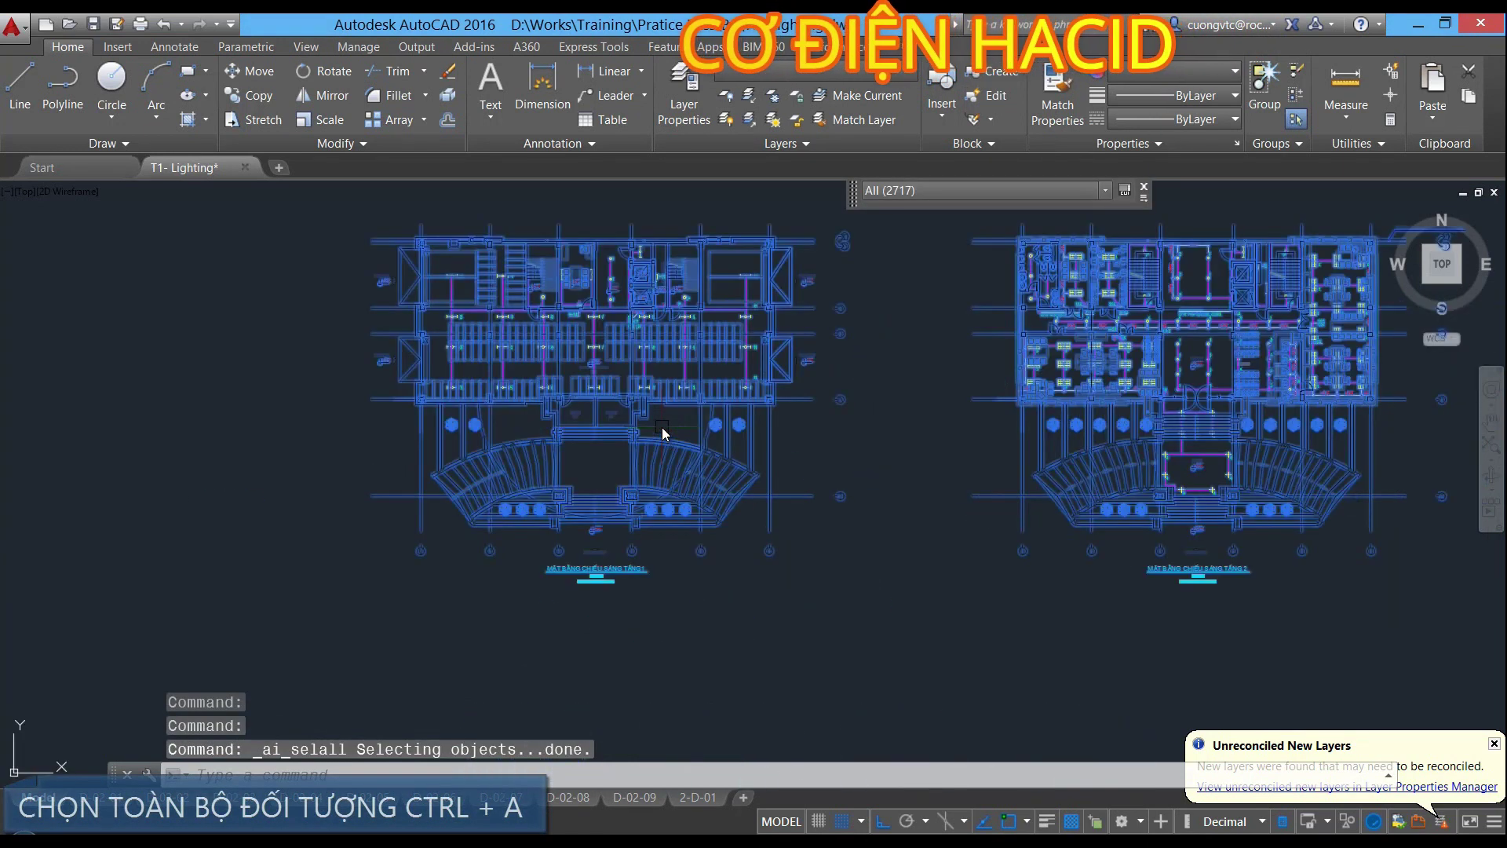
pyautogui.scroll(-2, 661, 427)
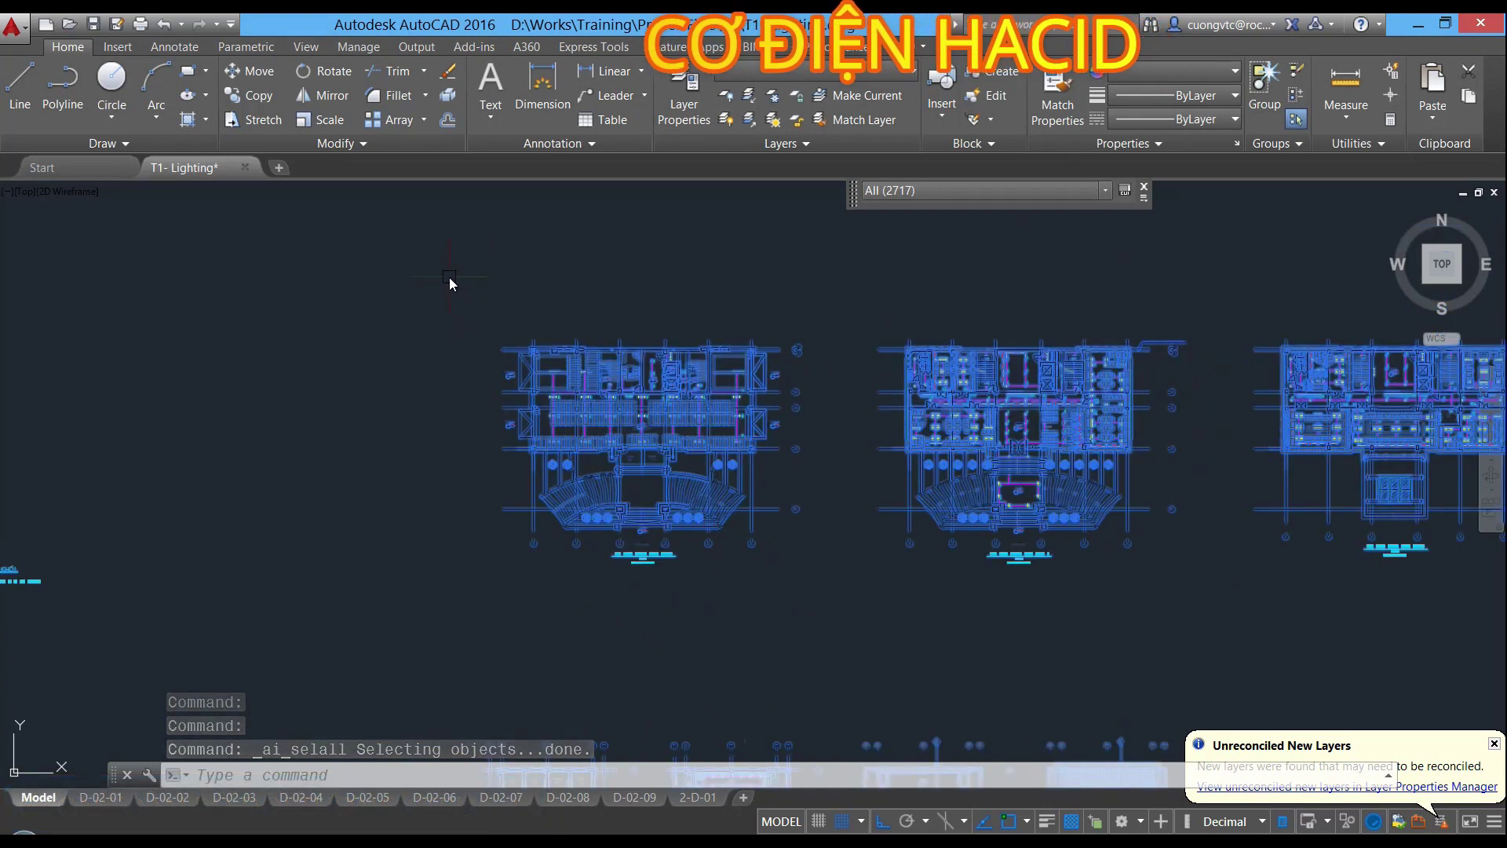
# Deselect the left first-floor lighting plan and erase the other 2609 objects
pyautogui.keyDown('shift'); pyautogui.click(835, 608); pyautogui.keyUp('shift')
pyautogui.keyDown('shift'); pyautogui.click(441, 258); pyautogui.keyUp('shift')
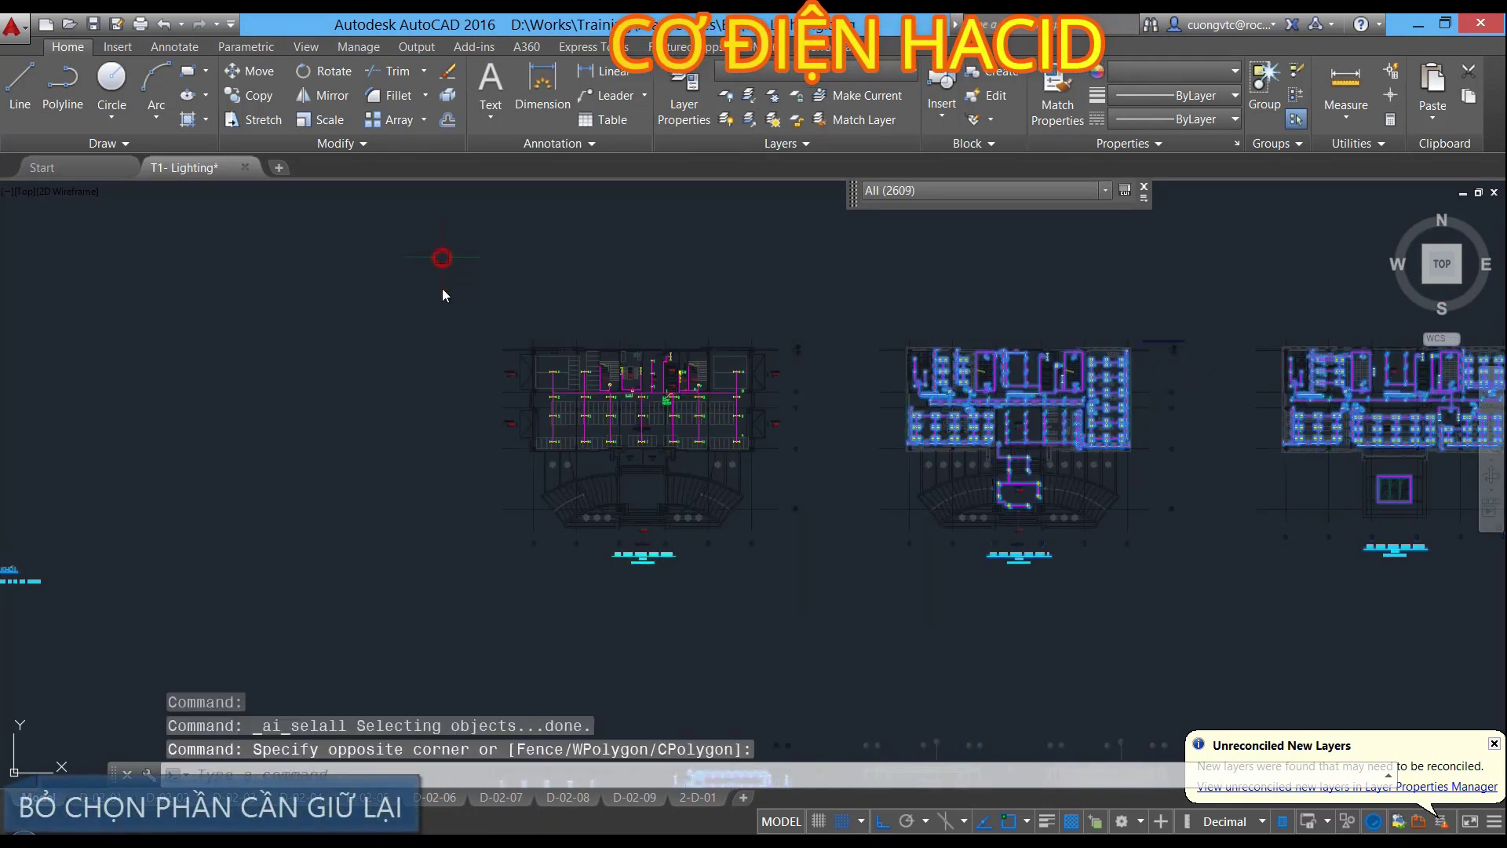
pyautogui.scroll(1, 816, 534)
pyautogui.scroll(1, 831, 564)
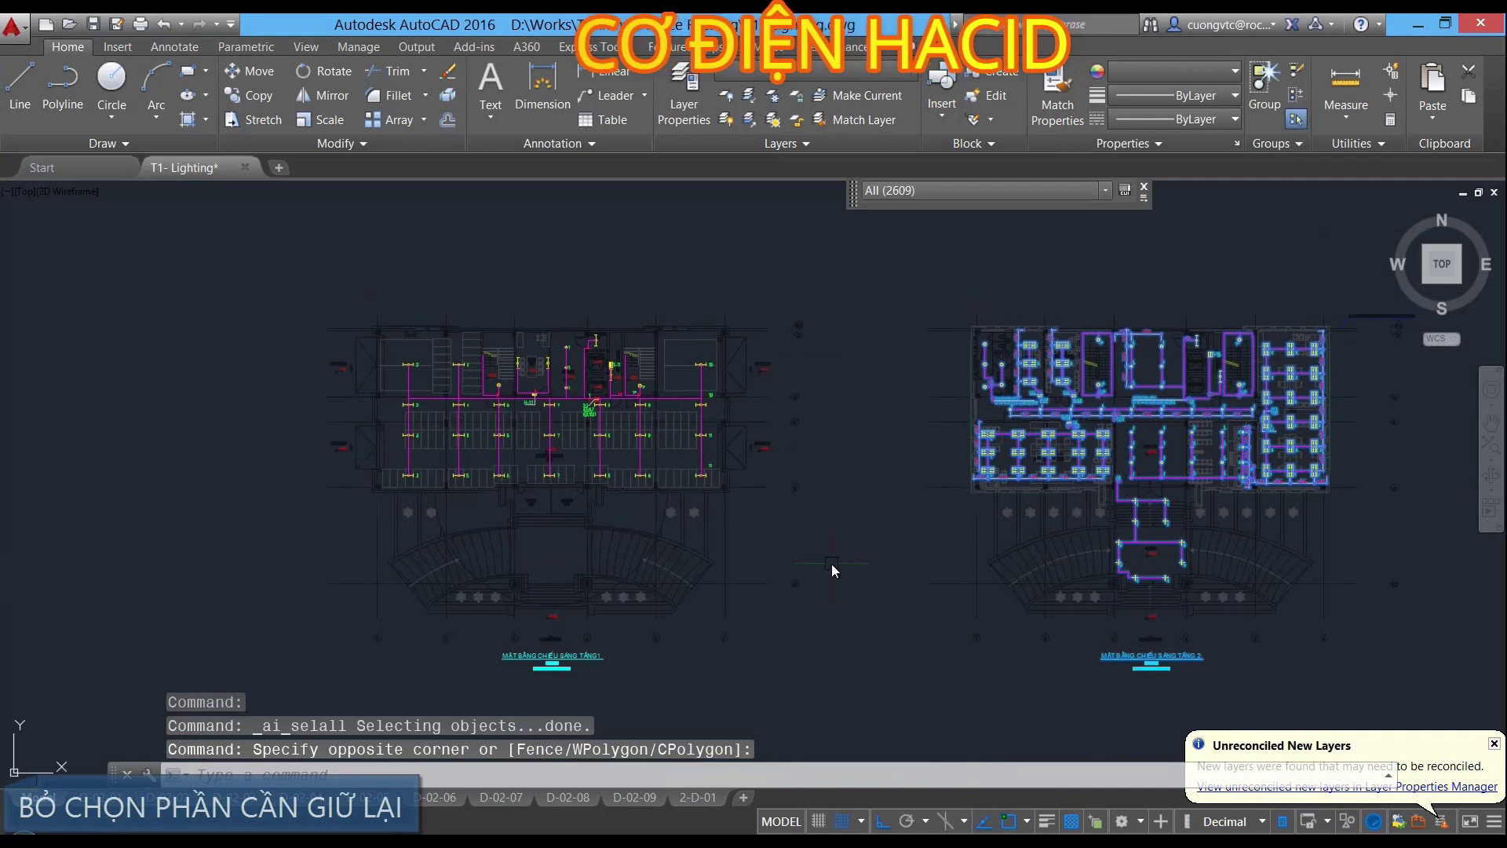
pyautogui.write('e')
pyautogui.press('Return')
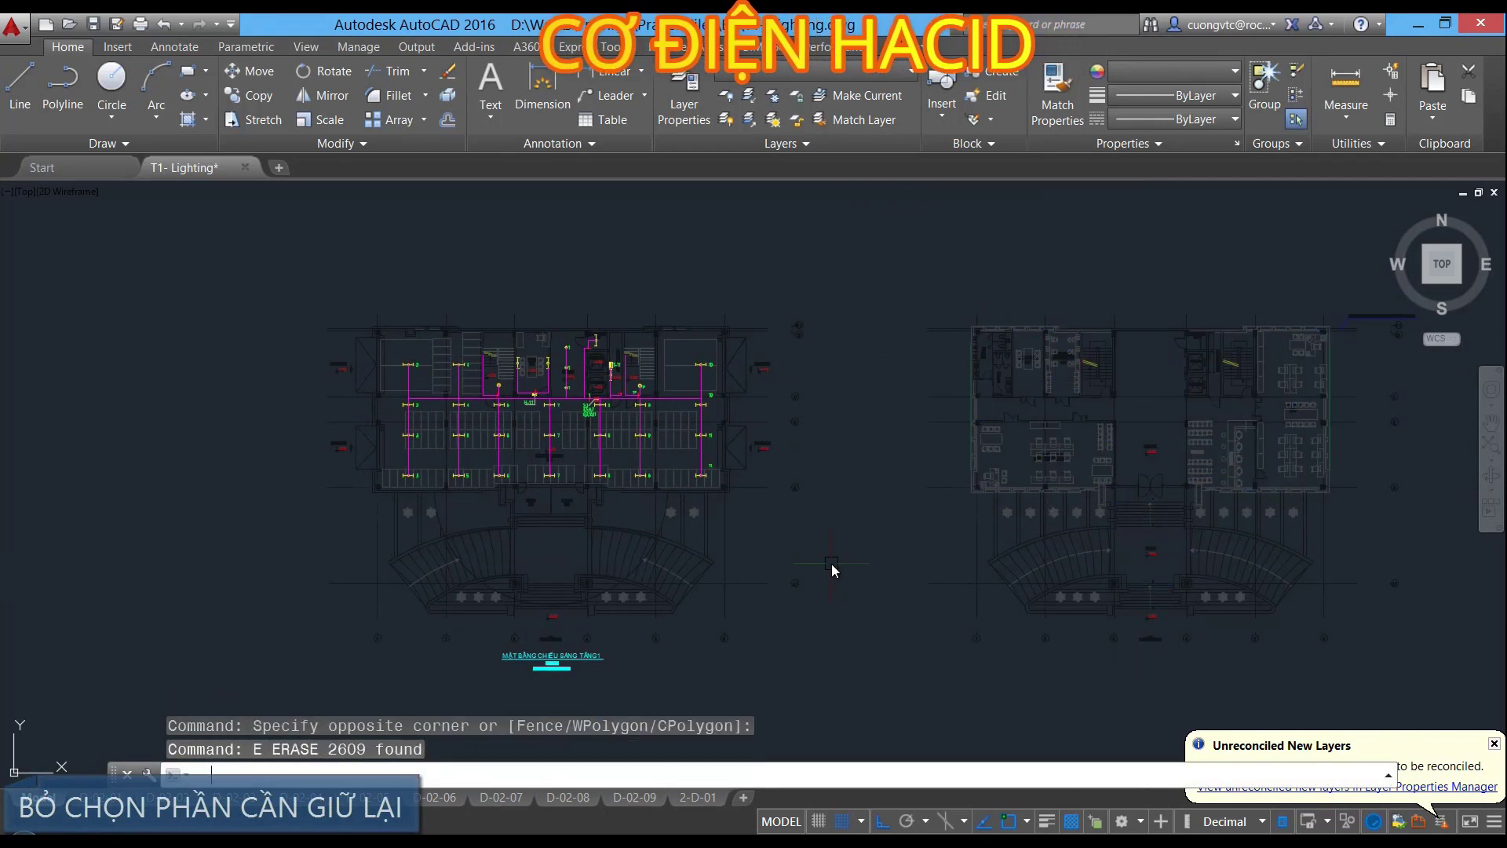
# Dismiss the new-layers notification and zoom in on the plan's title texts
pyautogui.scroll(-3, 789, 452)
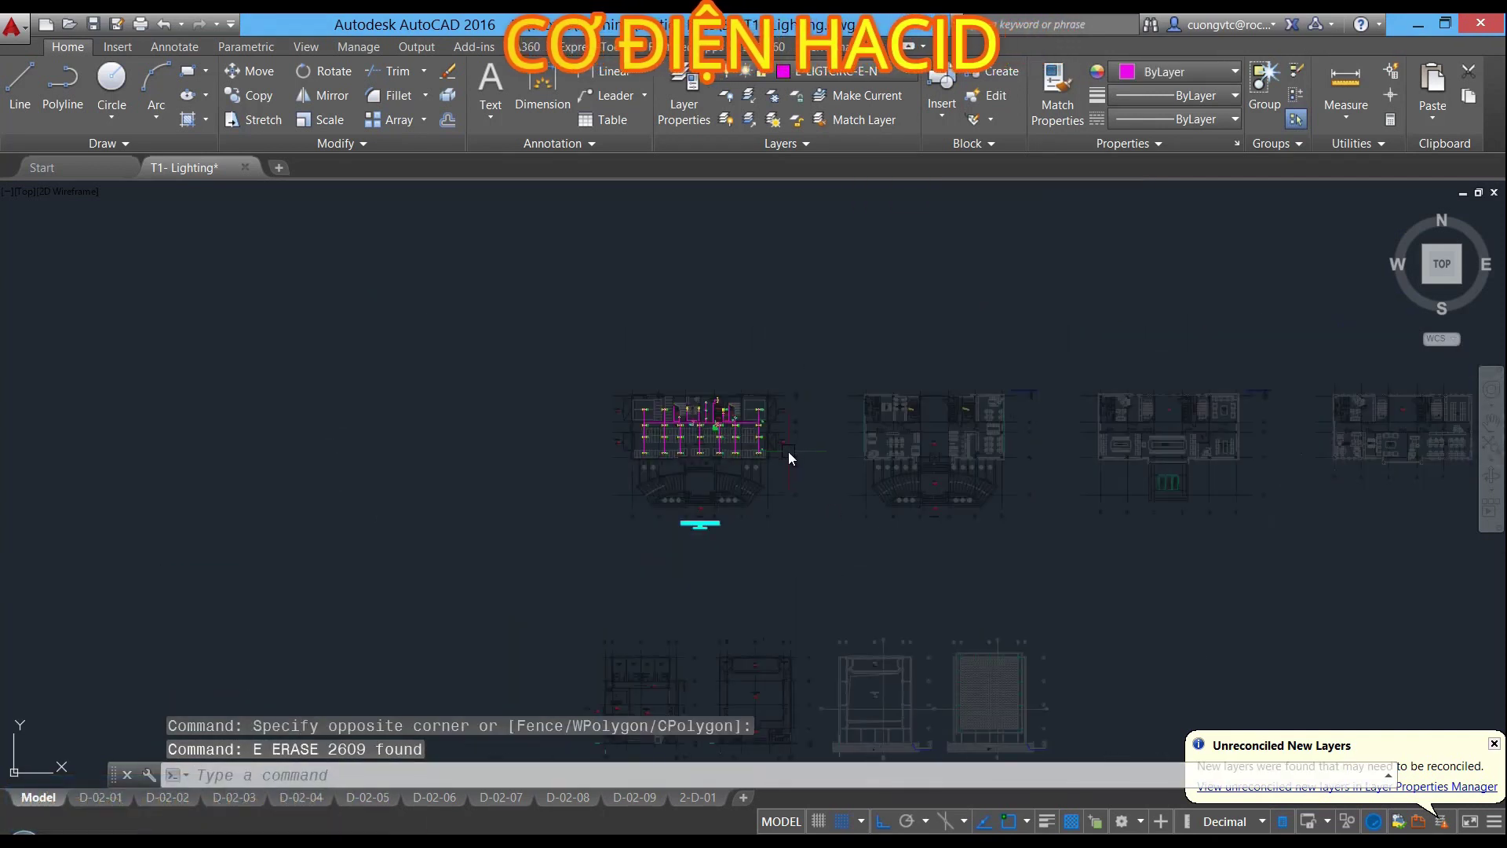
pyautogui.click(1492, 744)
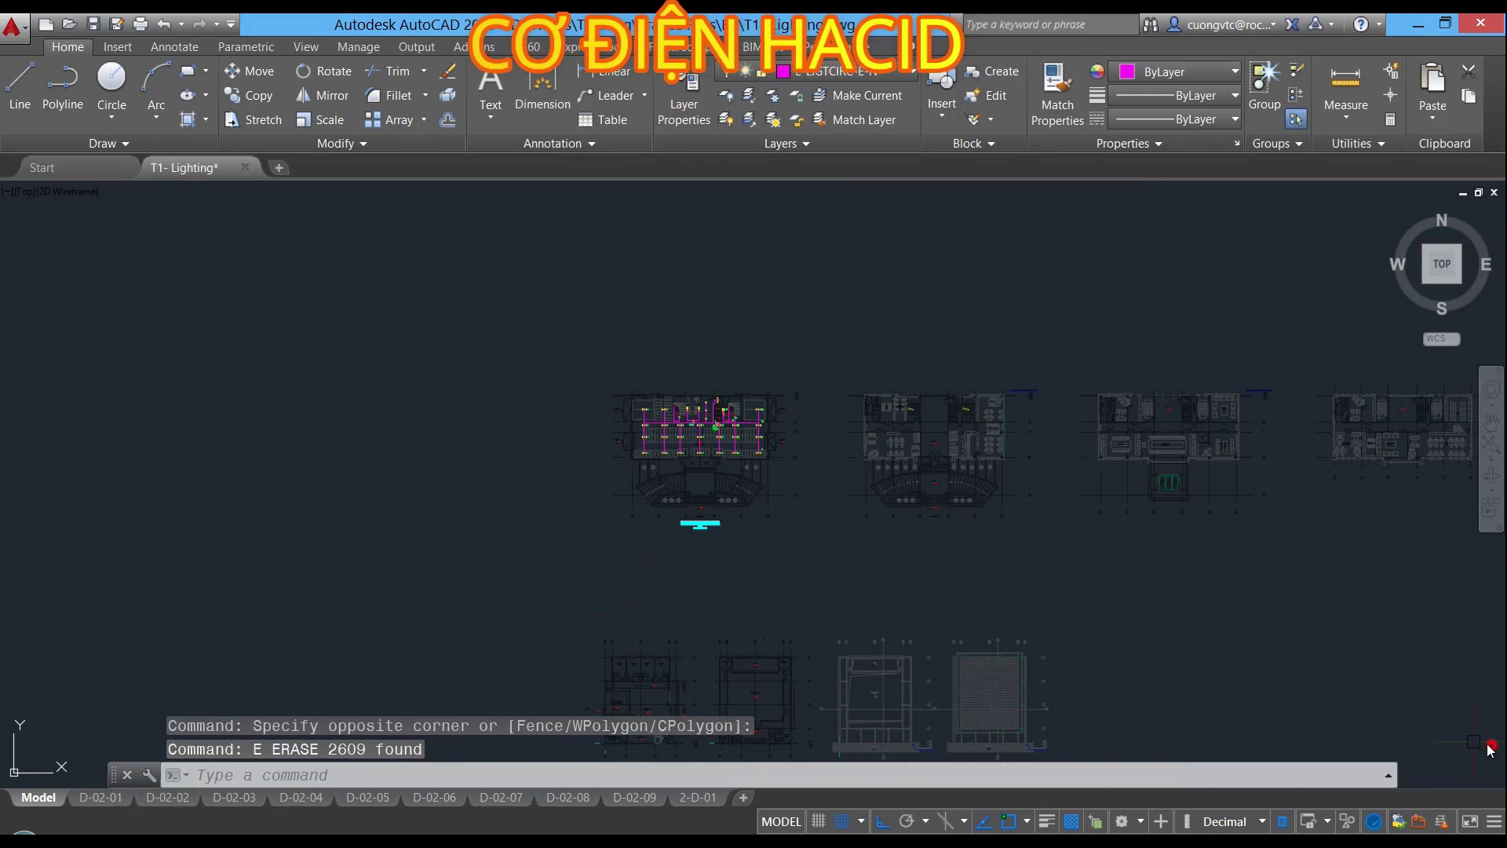
pyautogui.scroll(1, 776, 565)
pyautogui.scroll(1, 680, 526)
pyautogui.scroll(1, 714, 451)
pyautogui.scroll(3, 714, 592)
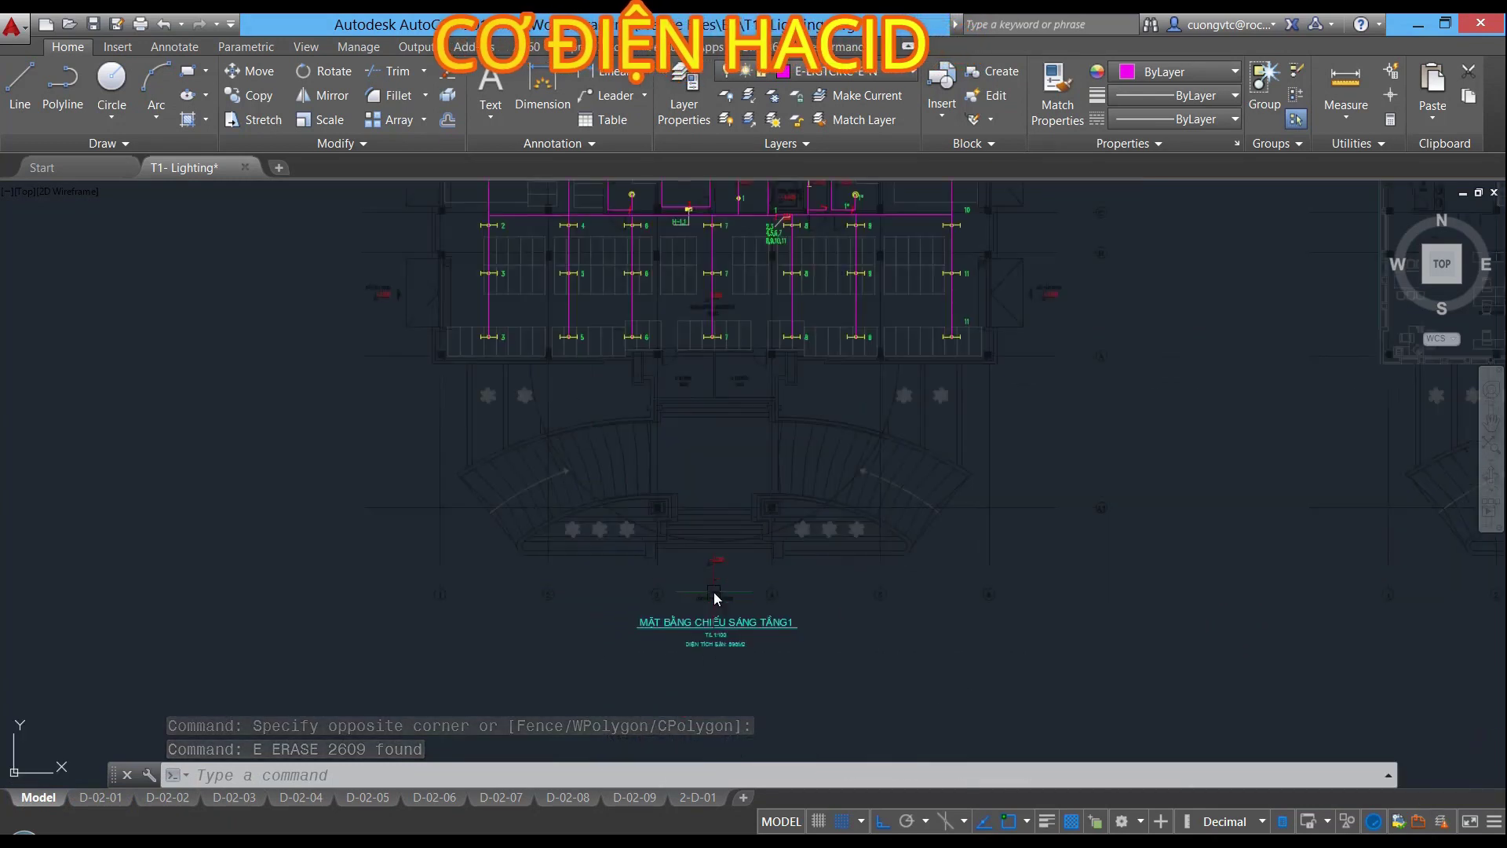
pyautogui.scroll(3, 683, 651)
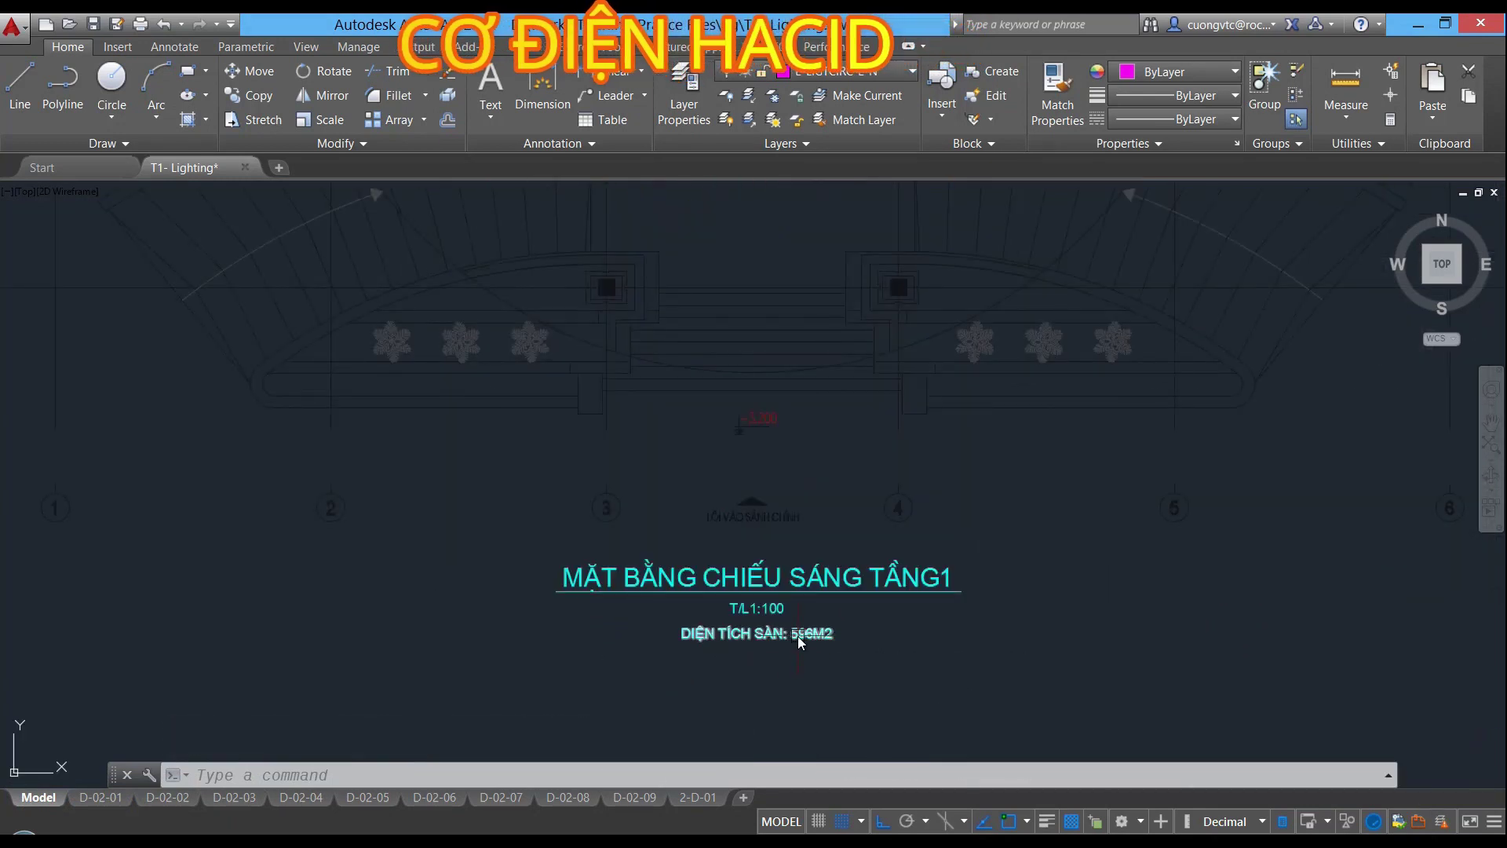
pyautogui.click(773, 633)
pyautogui.click(758, 609)
pyautogui.click(761, 580)
pyautogui.press('Escape')
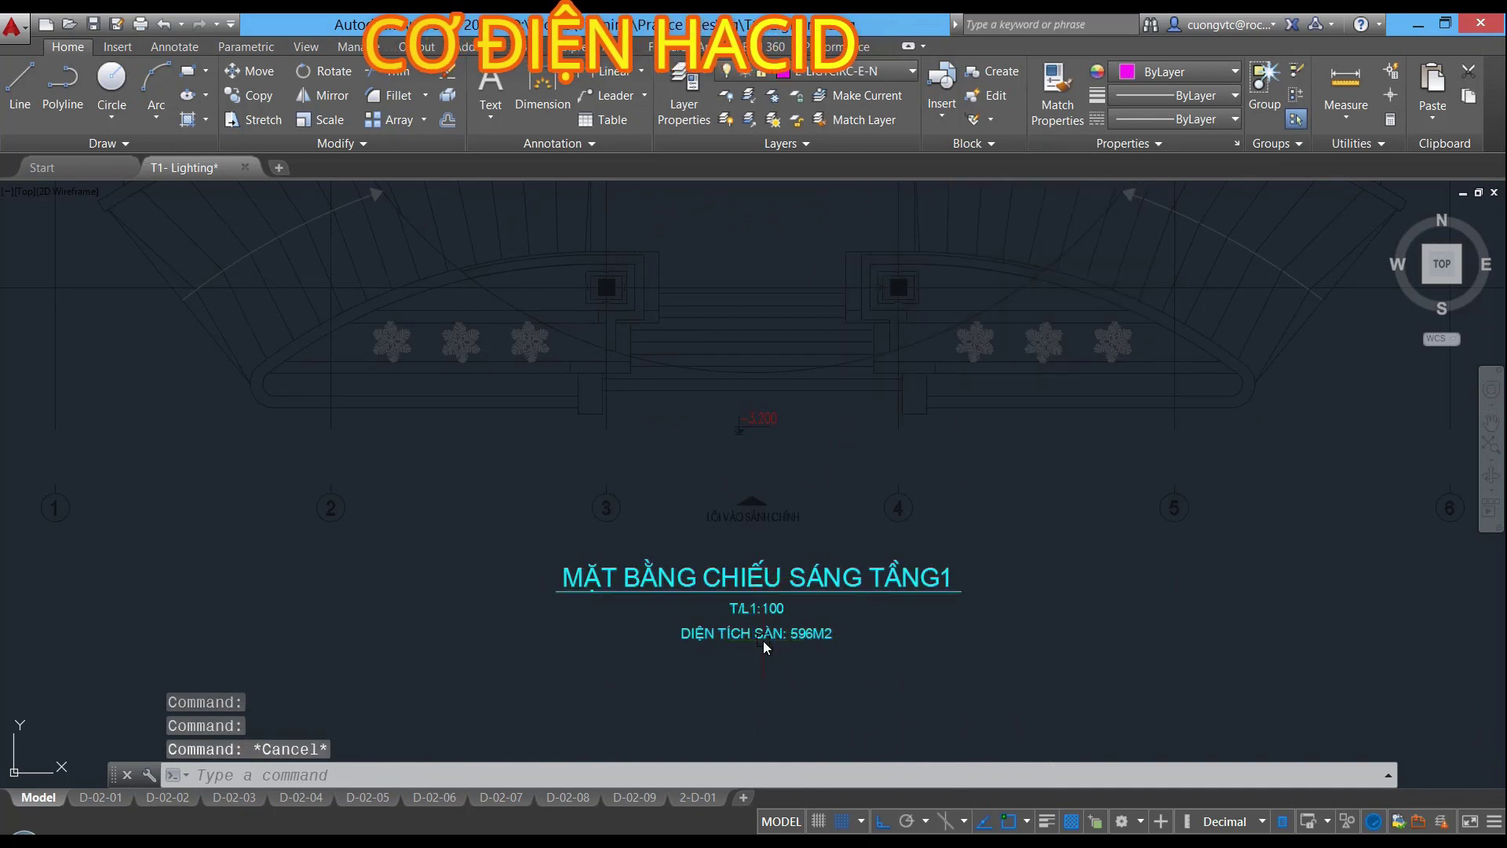
# Erase the two leftover texts near the MẶT BẰNG CHIẾU SÁNG TẦNG1 title
pyautogui.scroll(2, 763, 641)
pyautogui.click(813, 673)
pyautogui.click(690, 563)
pyautogui.write('e')
pyautogui.press('Return')
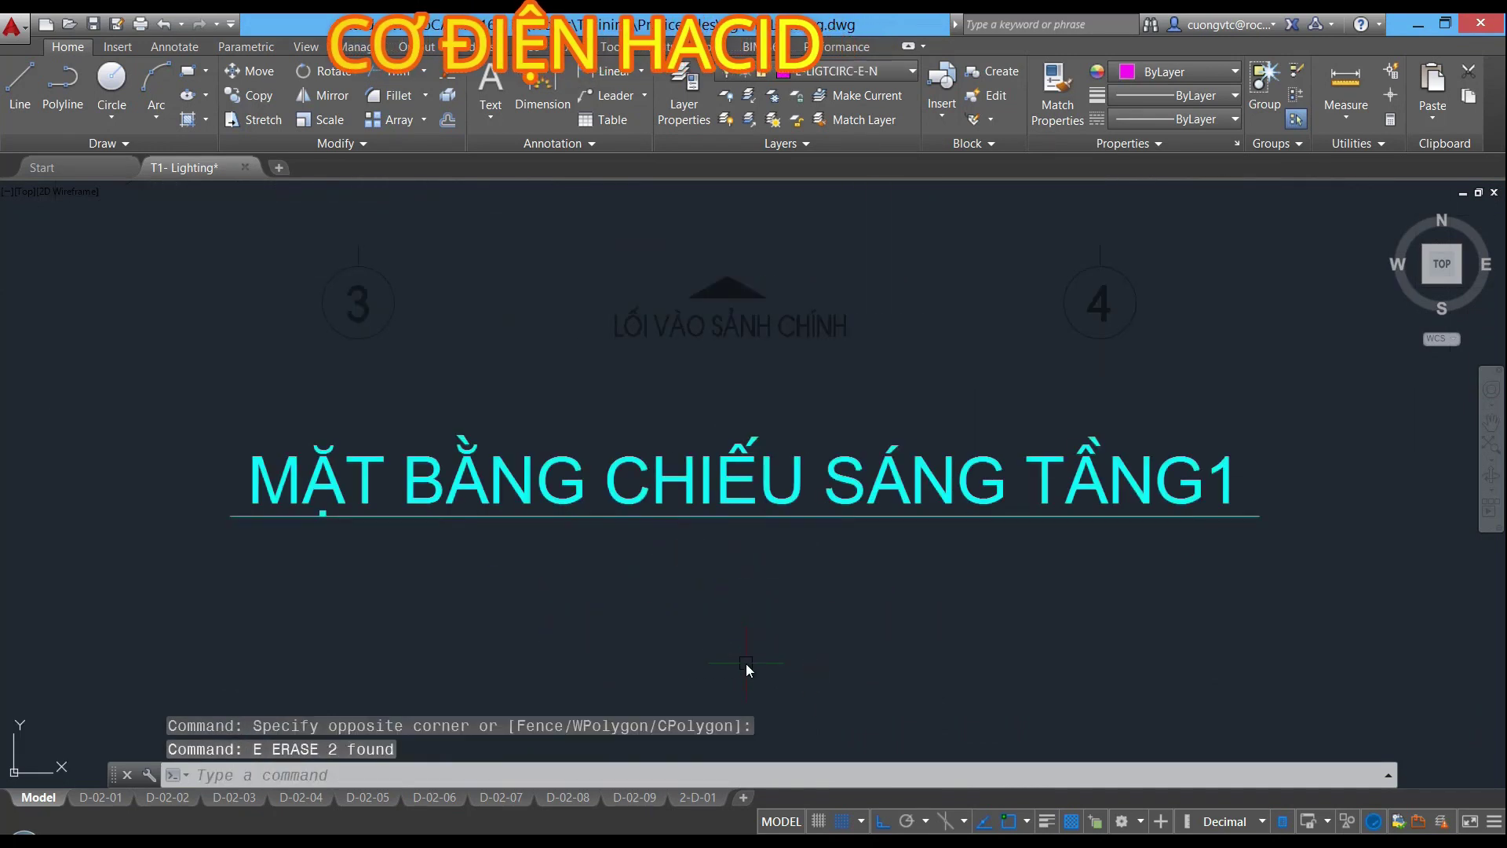
# Bring the whole floor plan into view and cancel a trial window selection
pyautogui.scroll(-4, 746, 663)
pyautogui.scroll(-4, 746, 663)
pyautogui.moveTo(782, 521)
pyautogui.mouseDown(button='middle')
pyautogui.moveTo(743, 716)
pyautogui.moveTo(752, 671)
pyautogui.moveTo(730, 584)
pyautogui.mouseUp(button='middle')
pyautogui.scroll(5, 688, 691)
pyautogui.scroll(3, 474, 589)
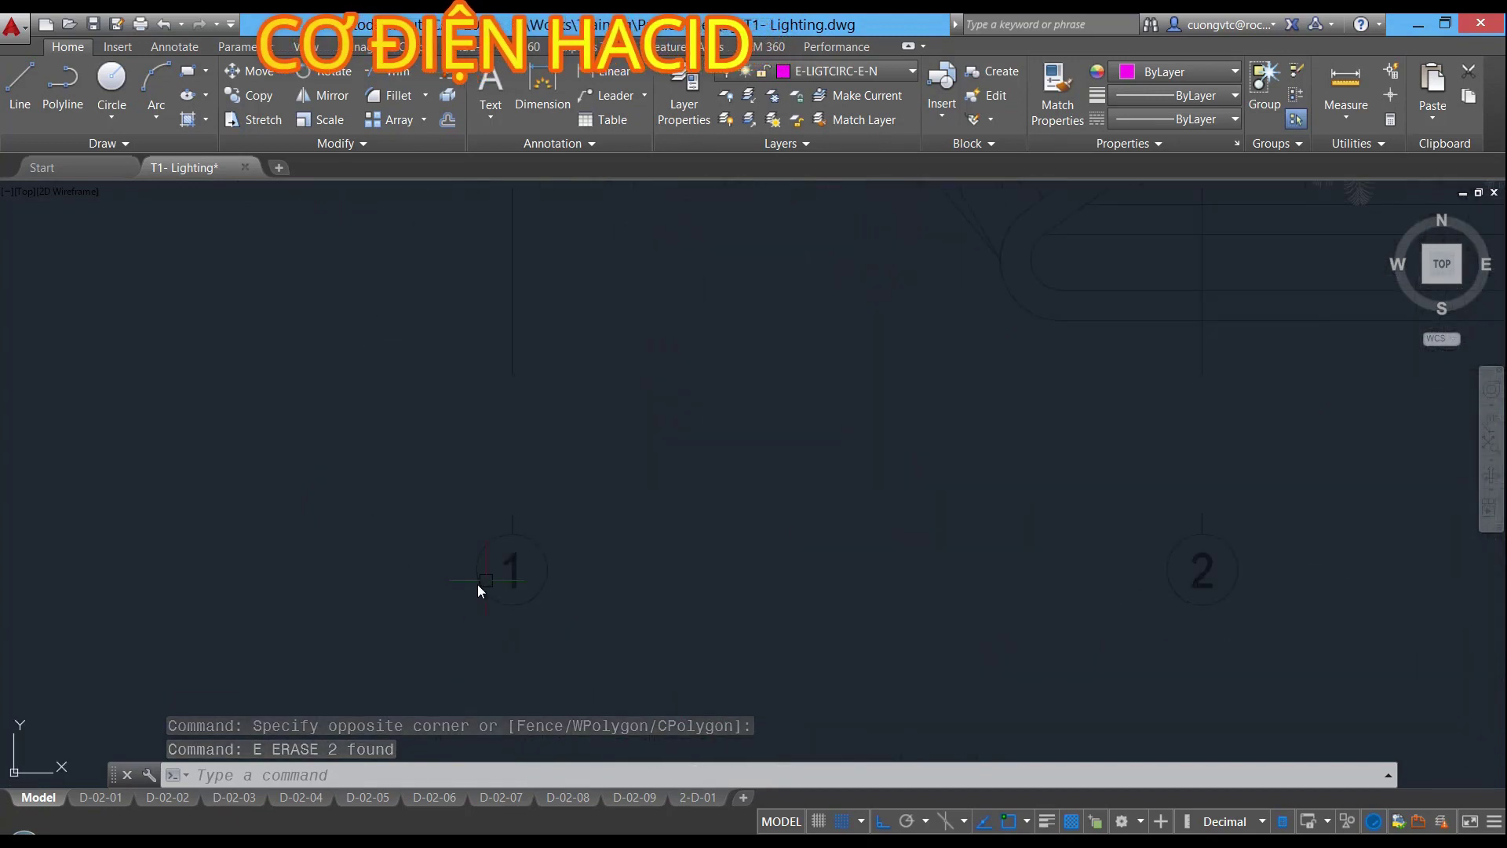
pyautogui.click(536, 532)
pyautogui.click(455, 614)
pyautogui.press('Escape')
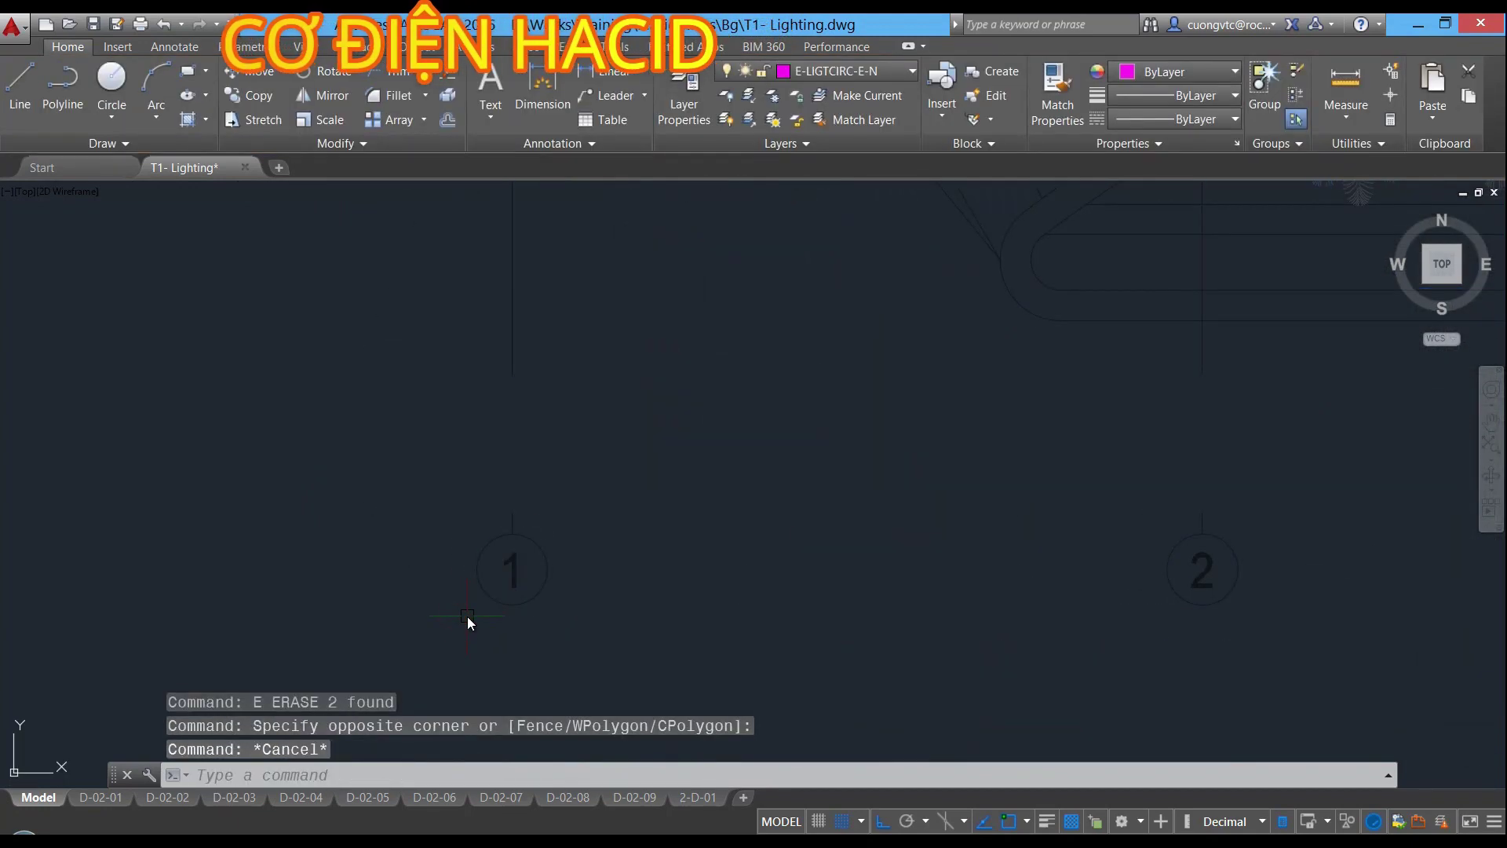
pyautogui.write('nc')
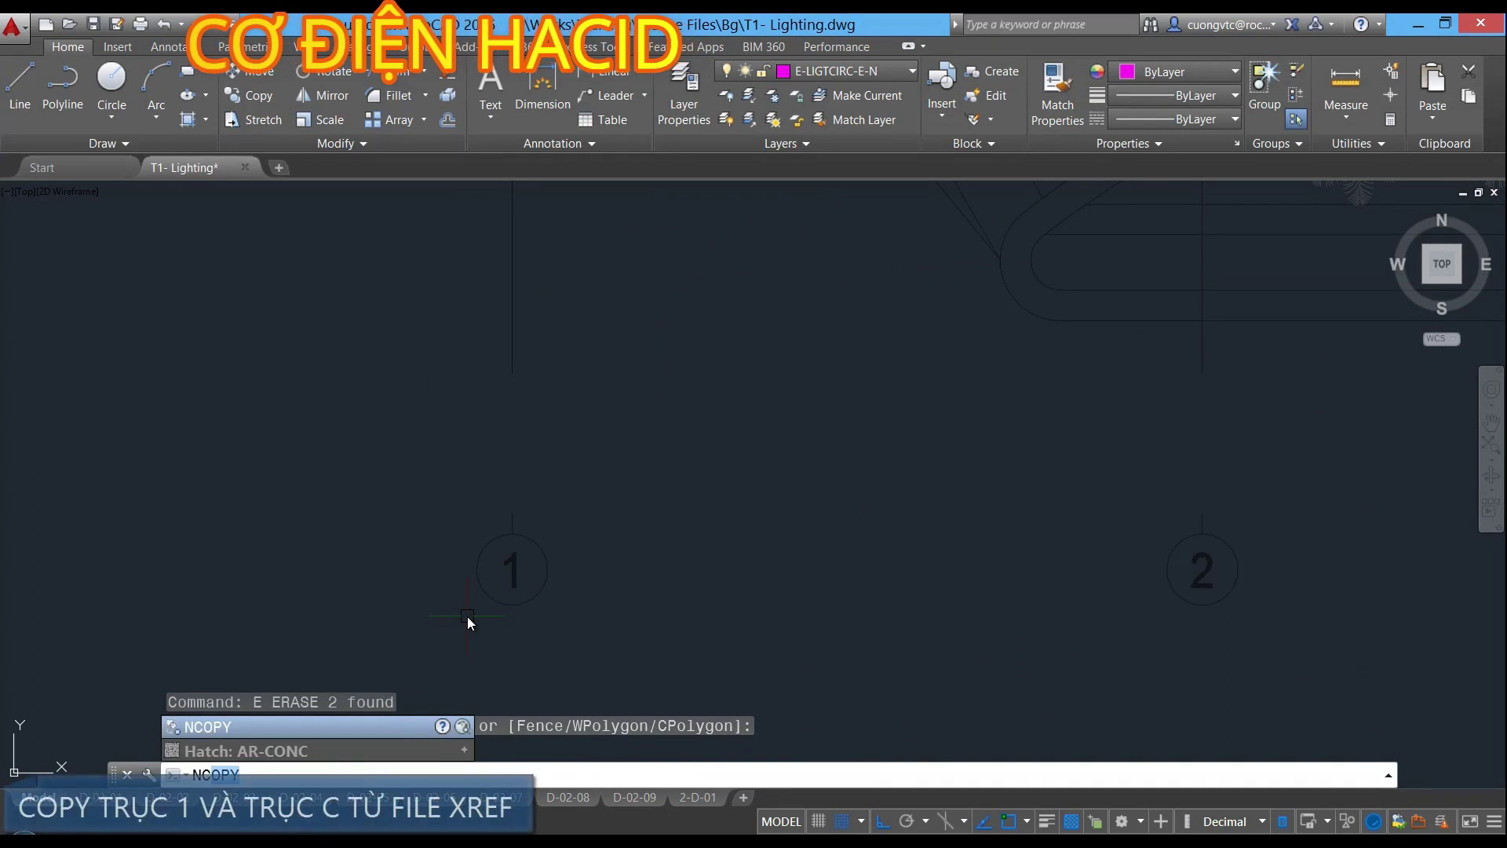
# Copy grid bubble 1's circle and number out of the xref, 200 units right
pyautogui.press('Return')
pyautogui.scroll(3, 532, 584)
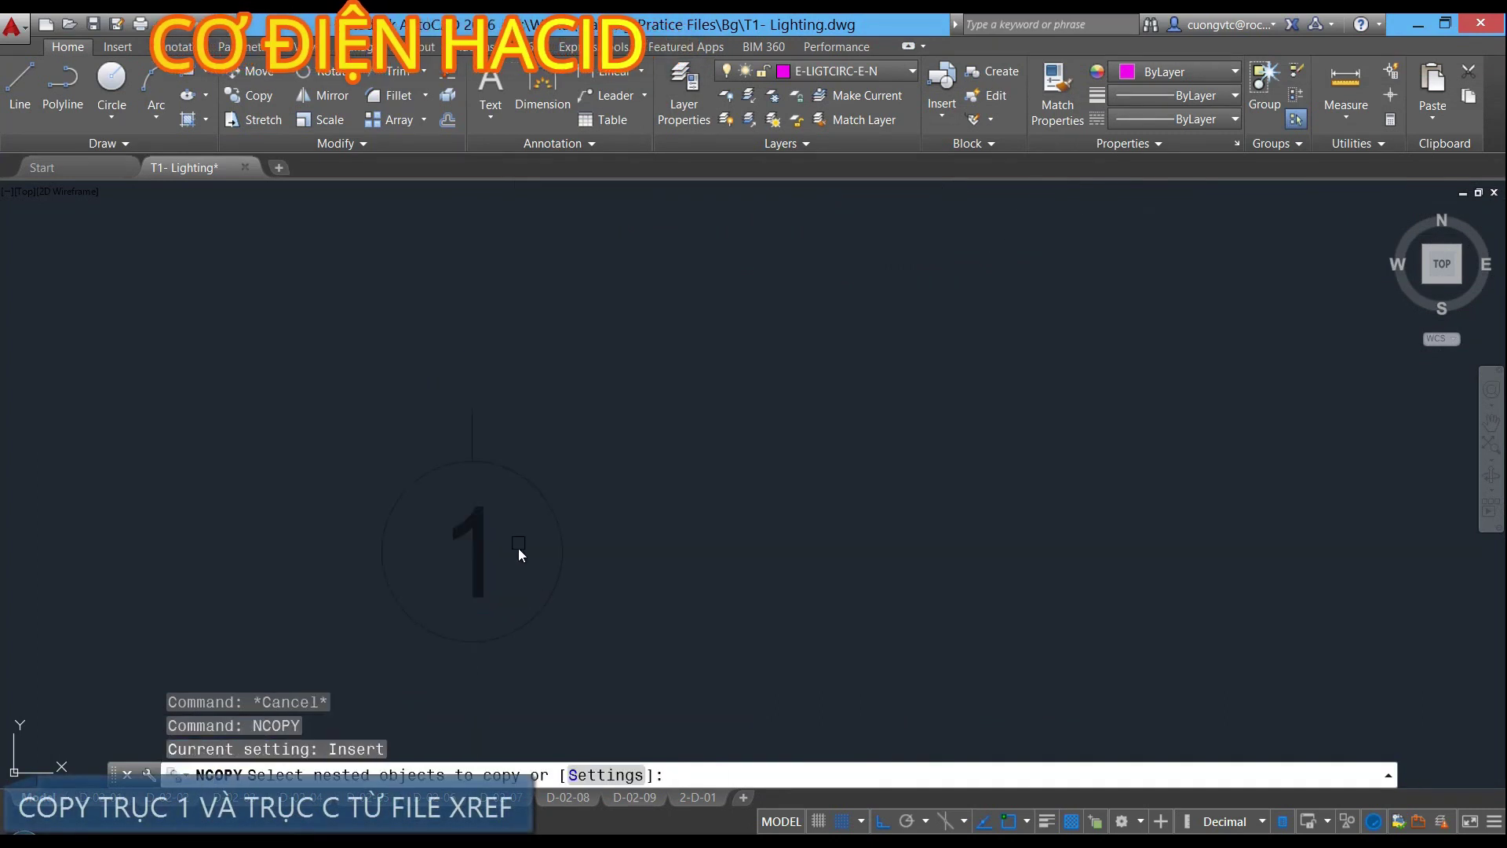
pyautogui.click(529, 484)
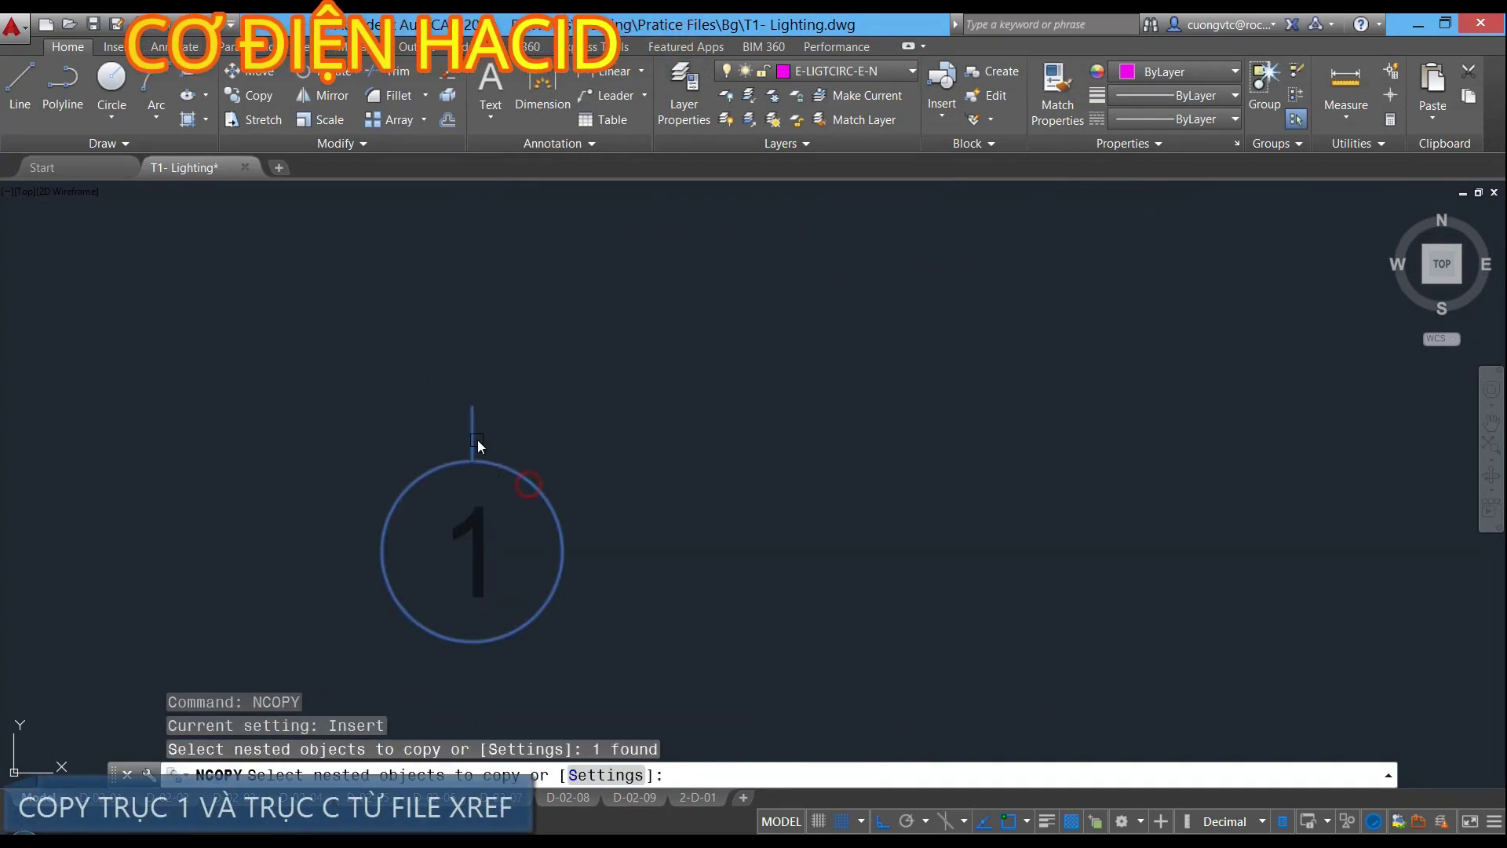
pyautogui.click(481, 525)
pyautogui.scroll(-2, 628, 586)
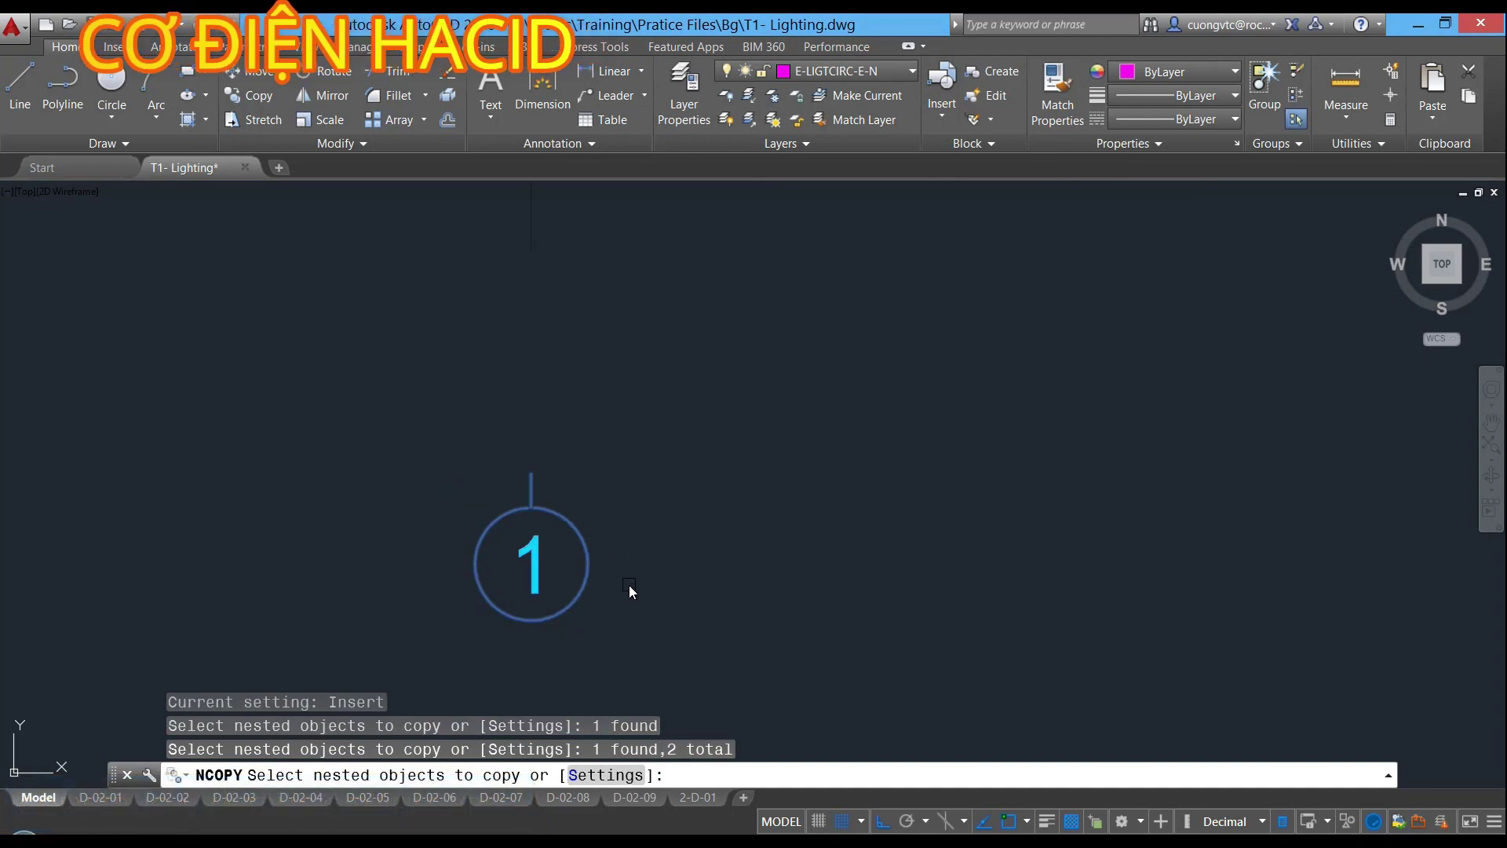
pyautogui.press('Return')
pyautogui.click(530, 633)
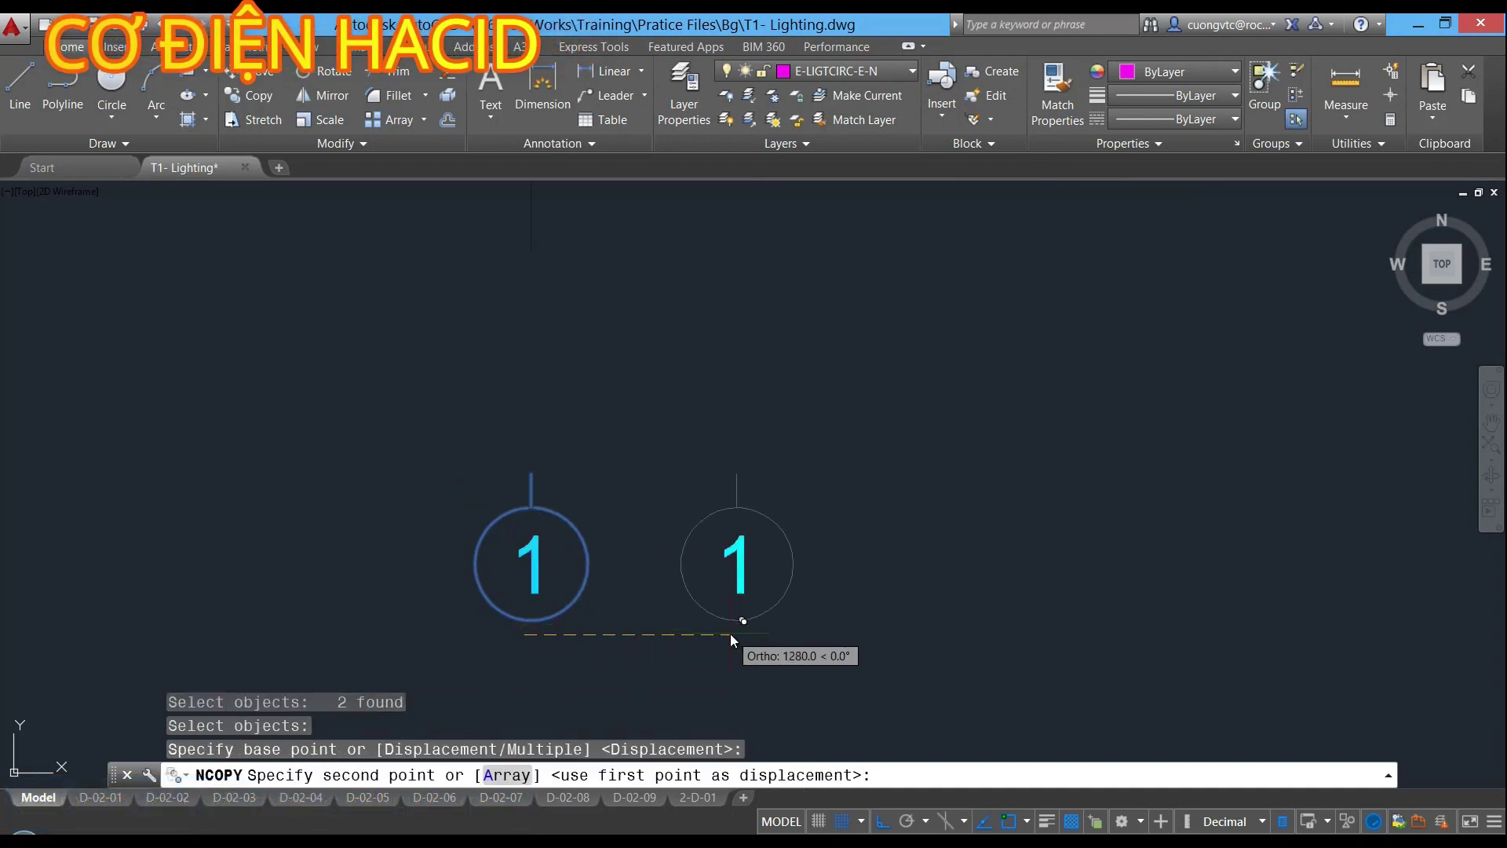
pyautogui.write('200')
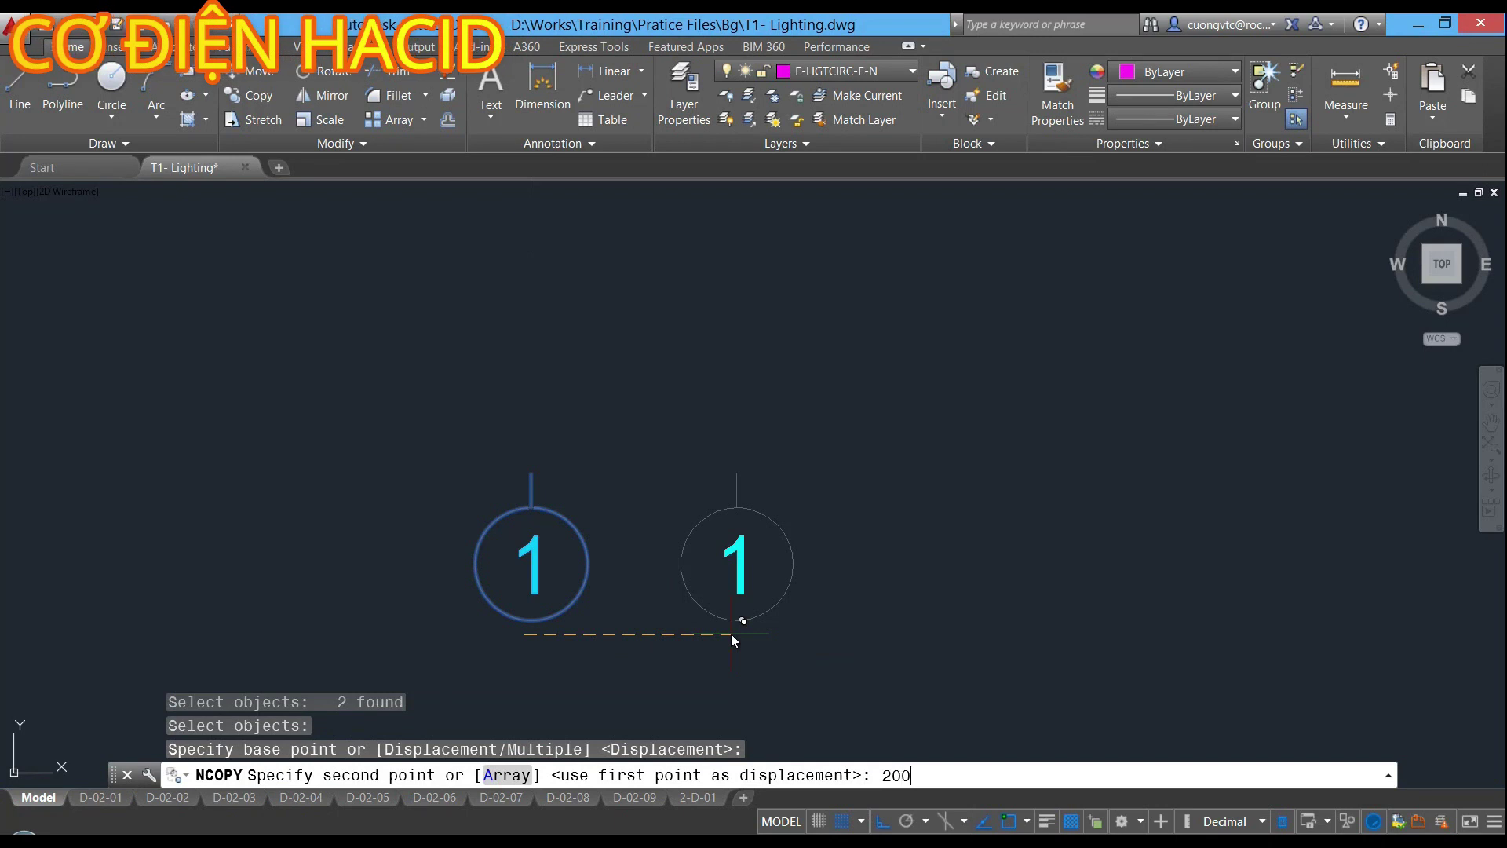
pyautogui.write('0')
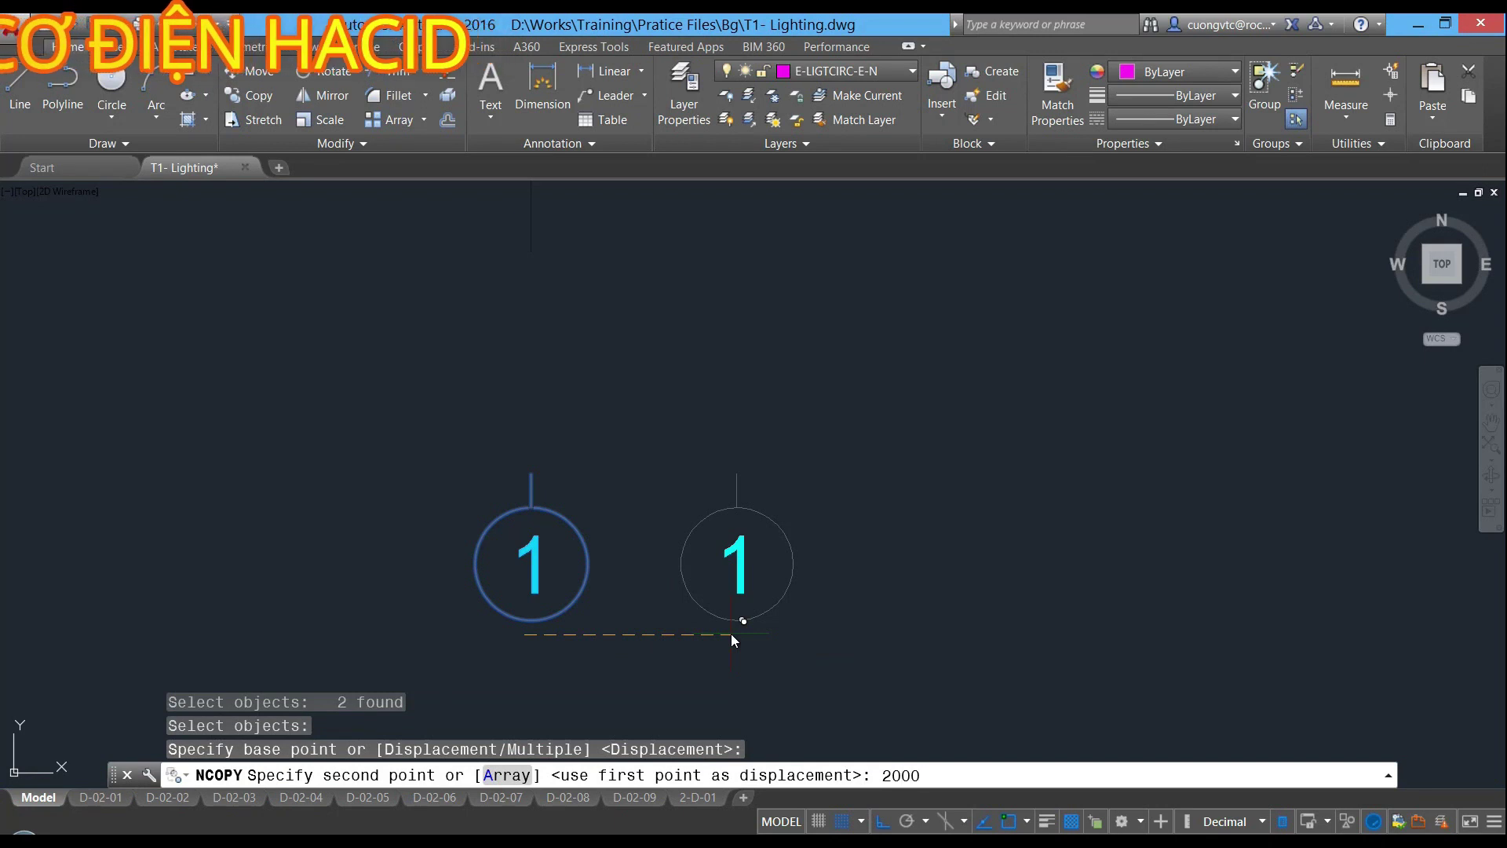
pyautogui.press('BackSpace')
pyautogui.press('Return')
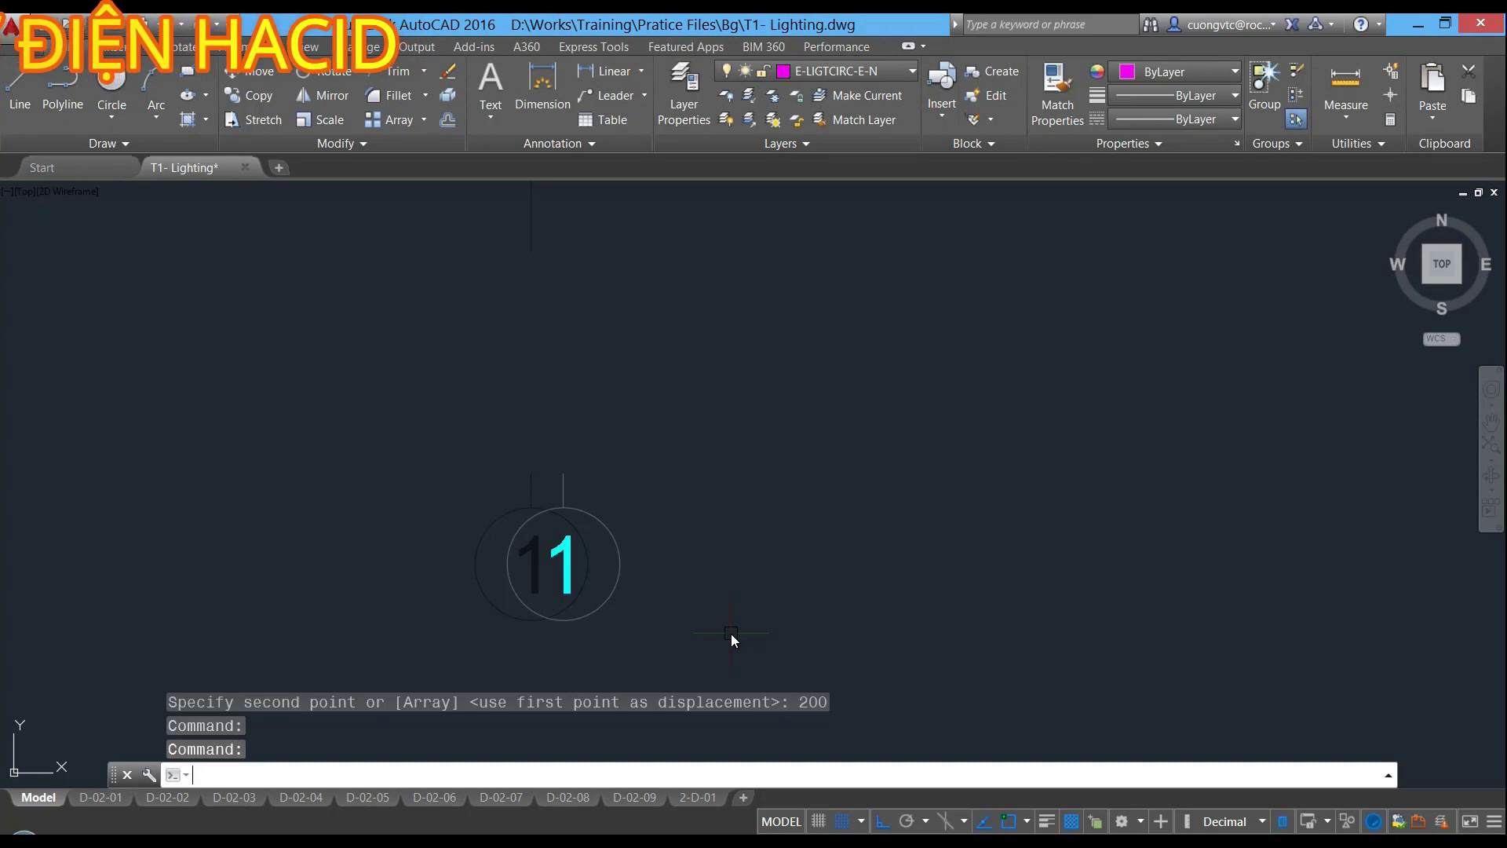
# Copy grid bubble C's circle and letter out of the xref, 200 units down
pyautogui.scroll(-3, 732, 634)
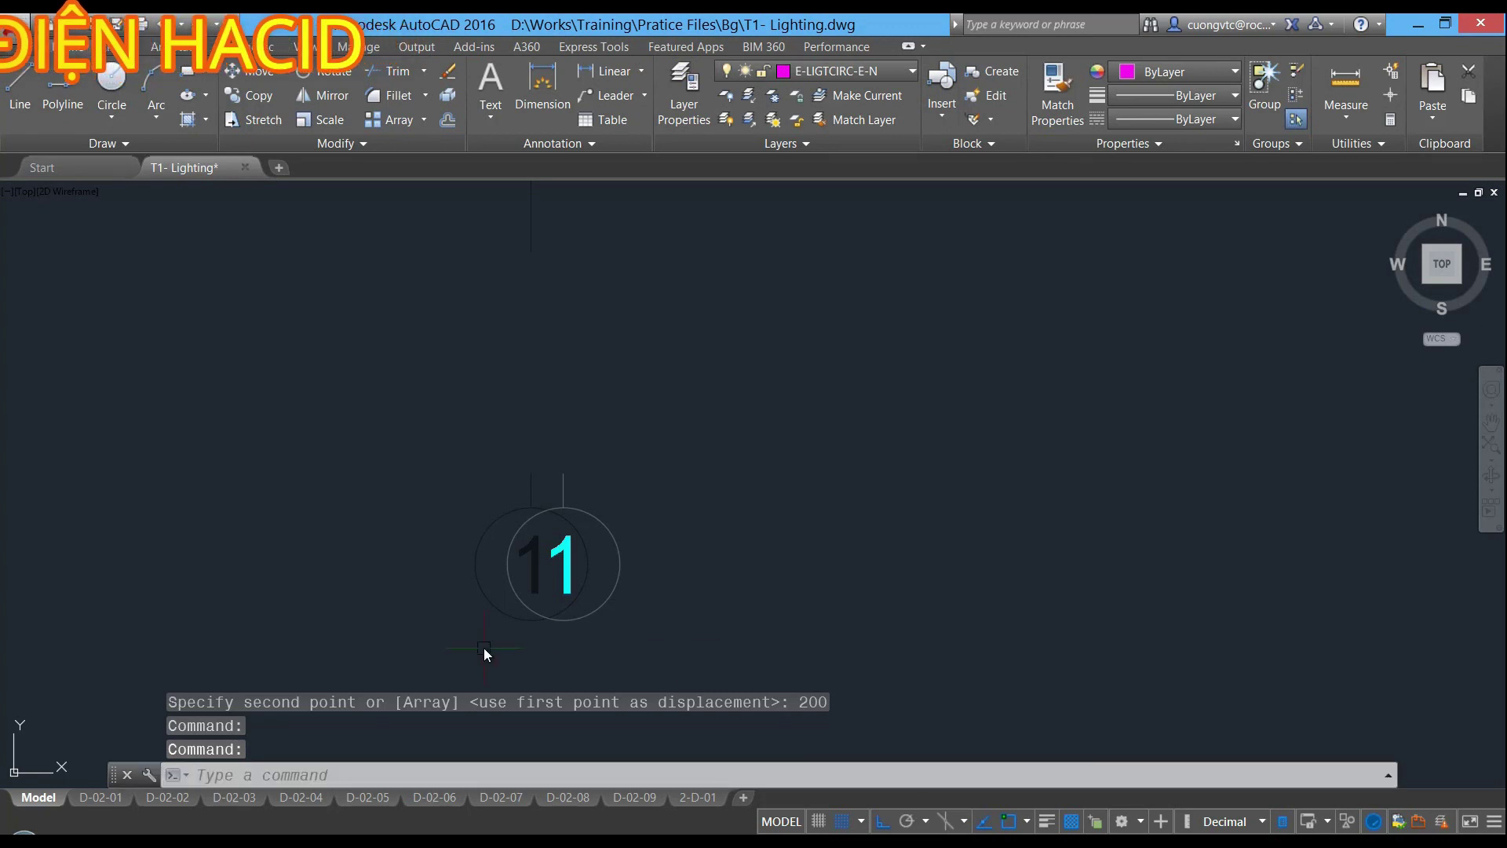
pyautogui.scroll(-6, 484, 650)
pyautogui.scroll(1, 887, 363)
pyautogui.scroll(2, 885, 362)
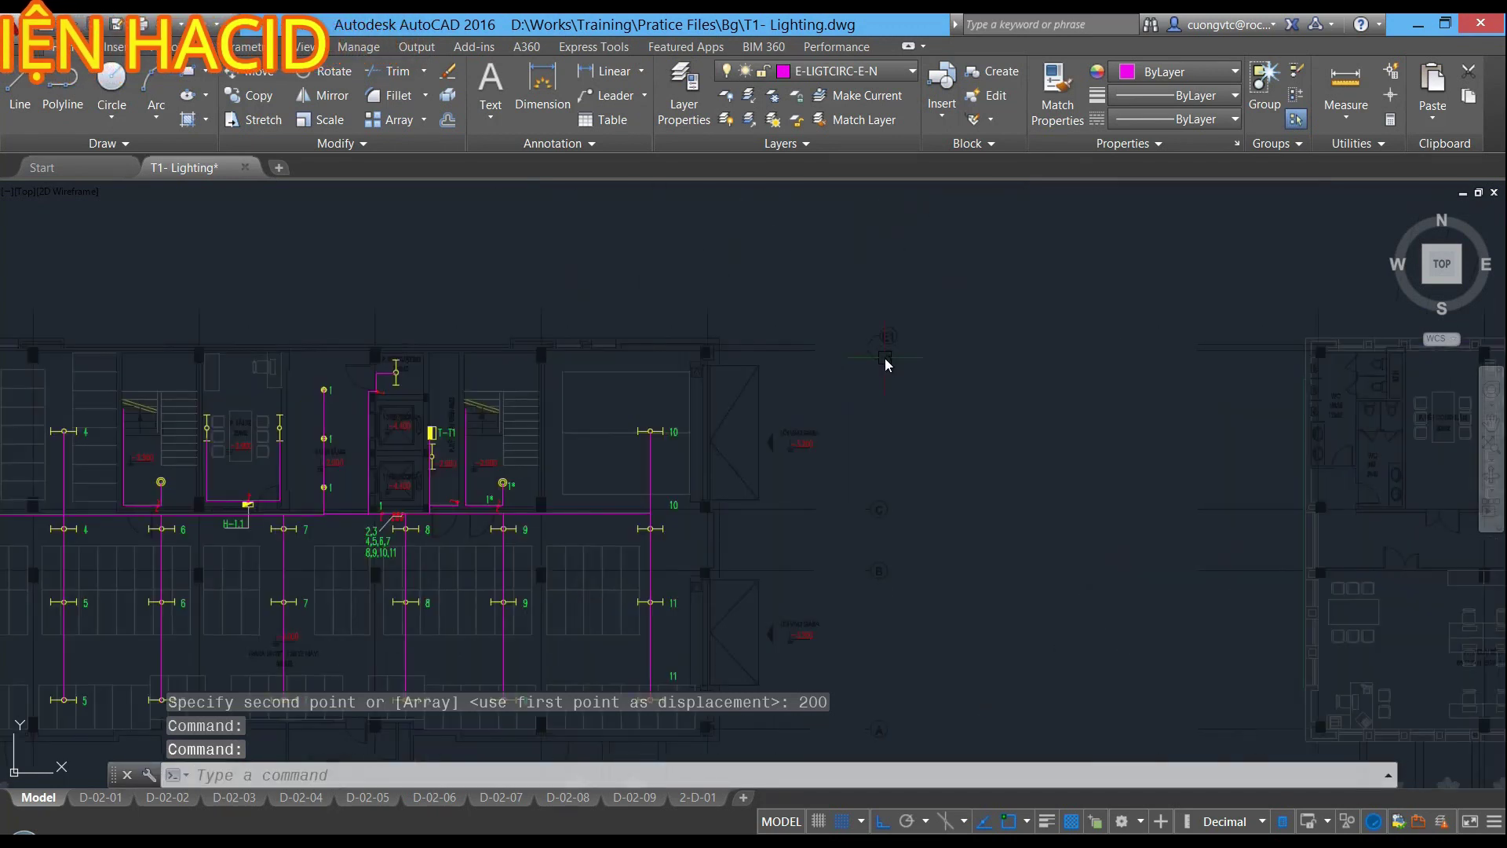
pyautogui.scroll(4, 865, 511)
pyautogui.scroll(1, 865, 510)
pyautogui.write('nc')
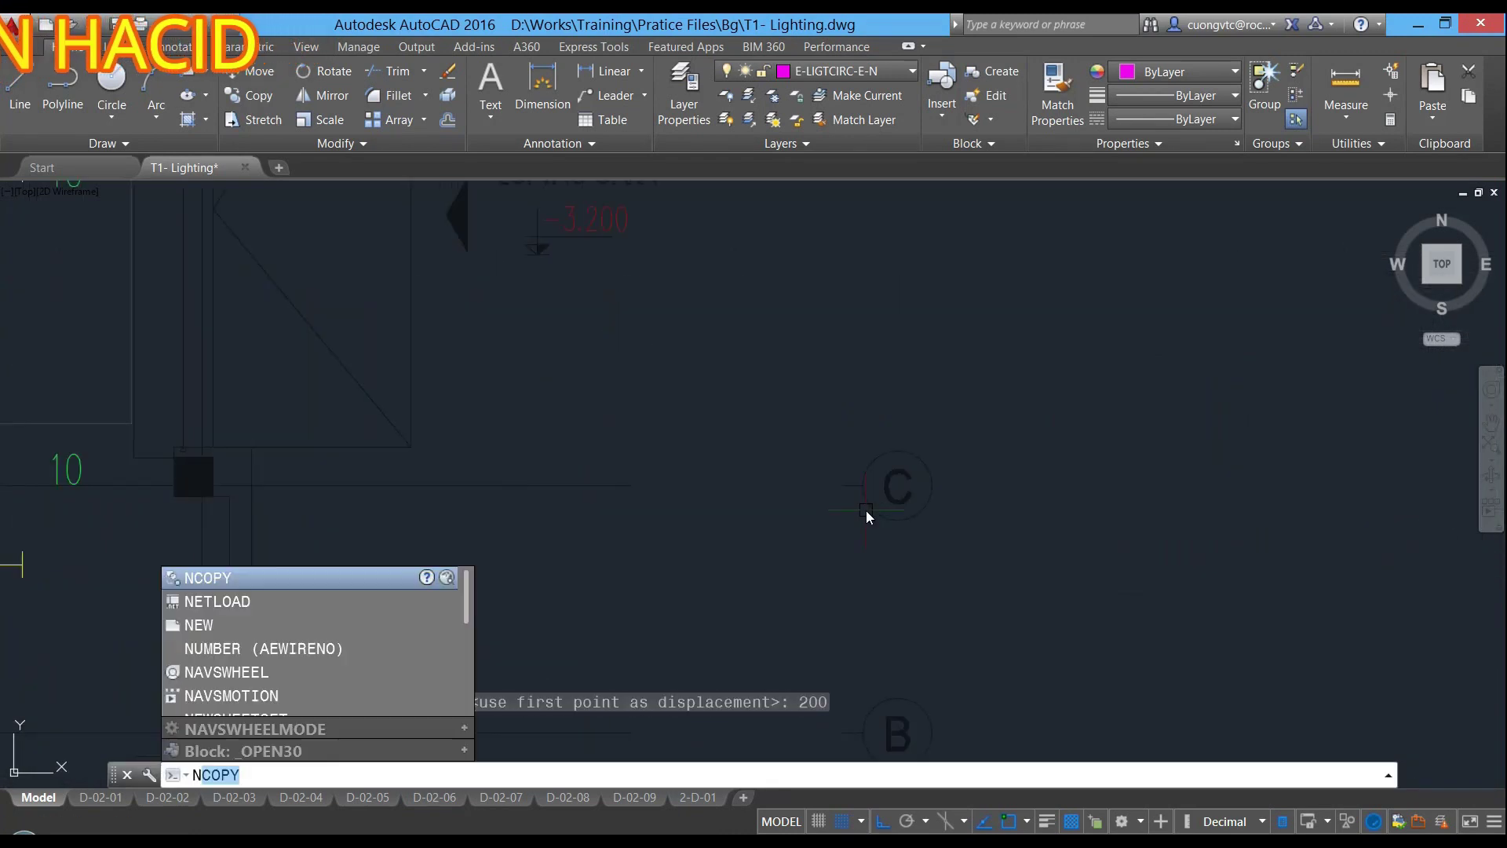
pyautogui.press('Return')
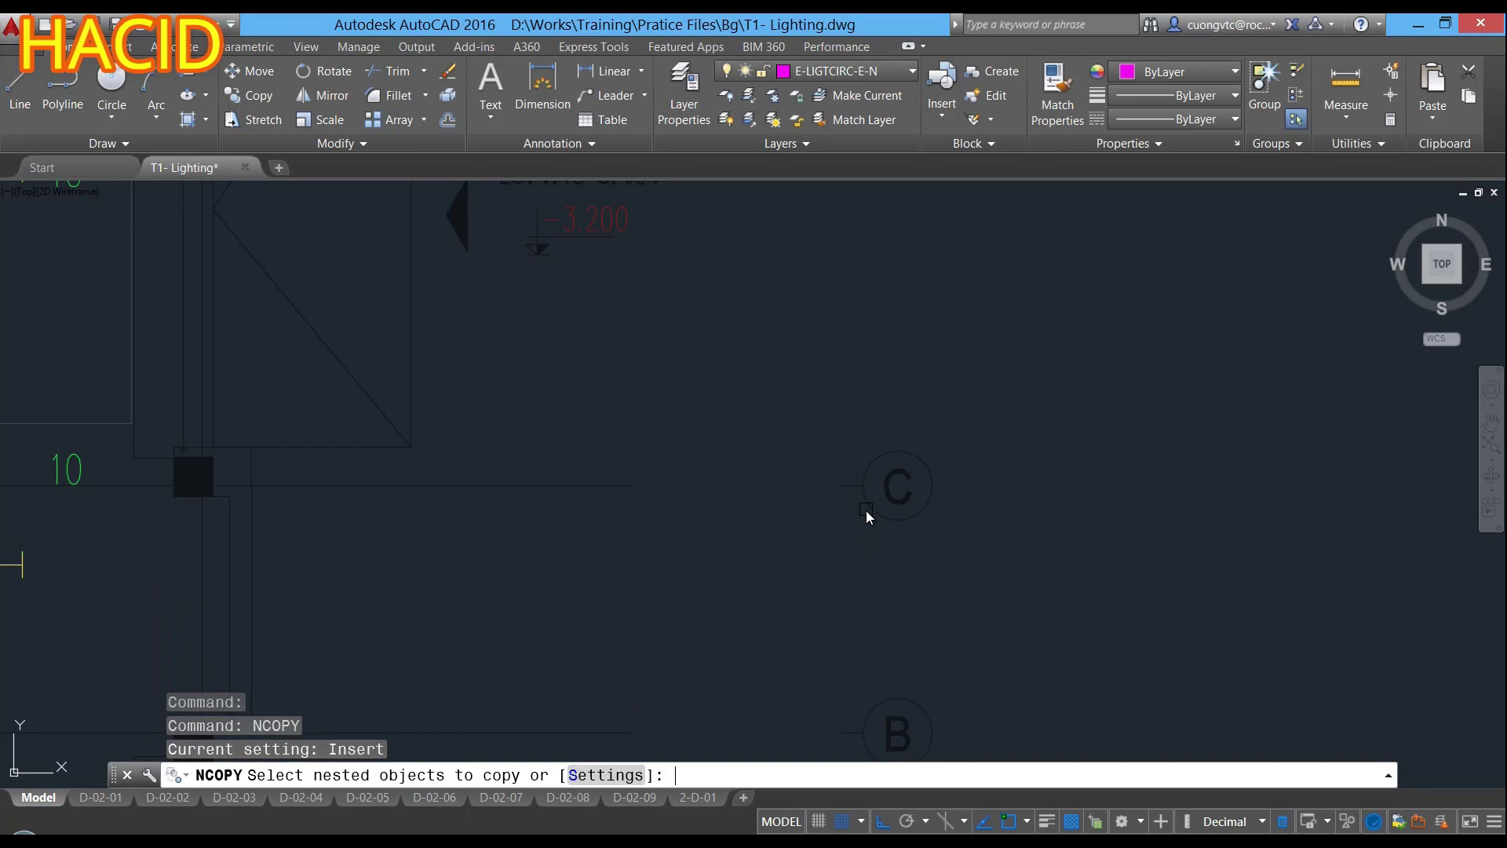
pyautogui.scroll(2, 969, 463)
pyautogui.click(782, 476)
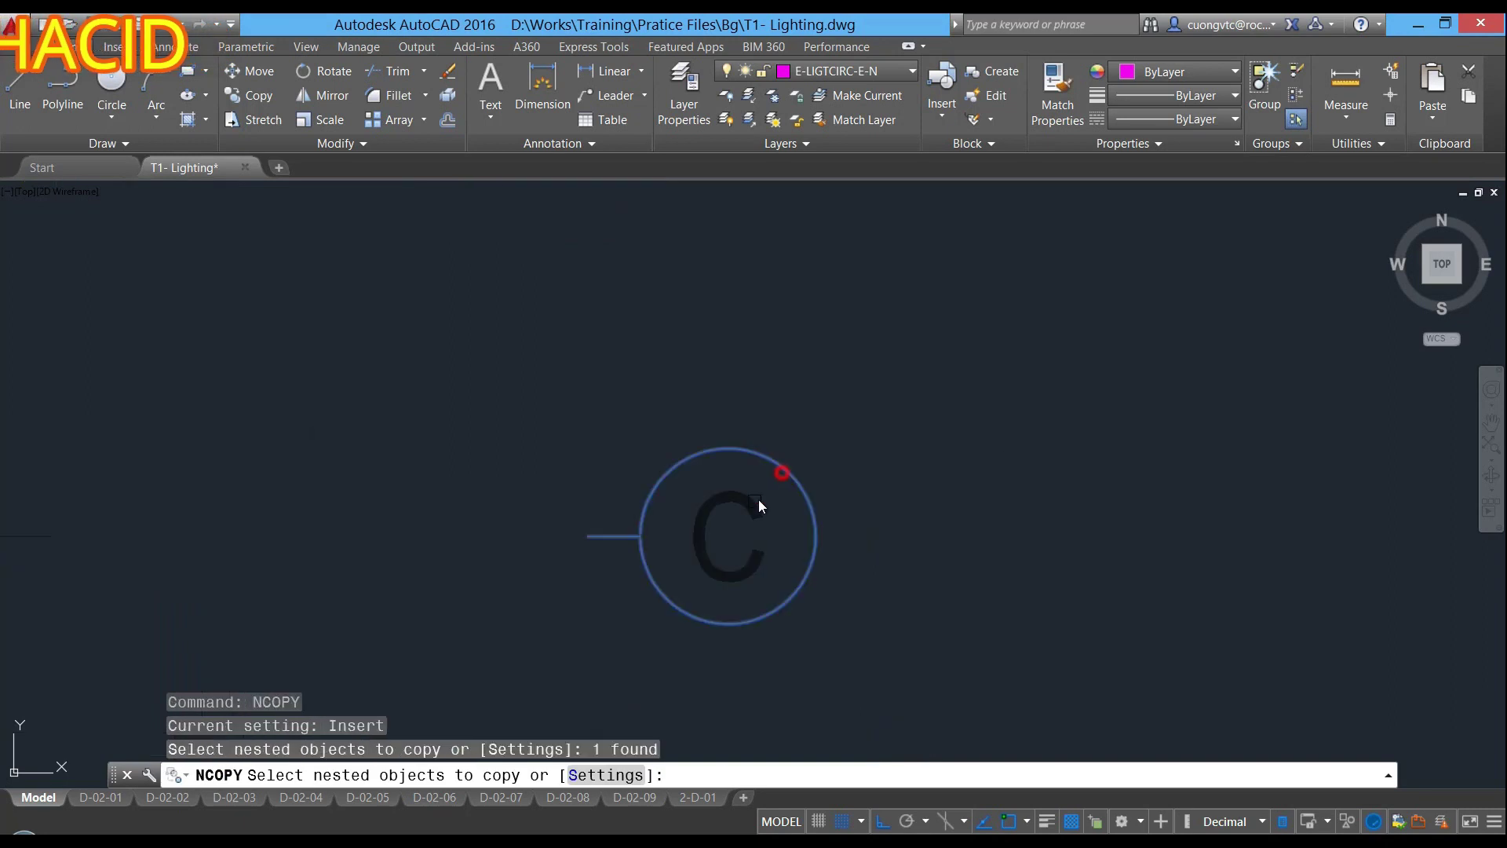
pyautogui.click(736, 497)
pyautogui.moveTo(893, 578); pyautogui.dragTo(912, 477, button='middle')
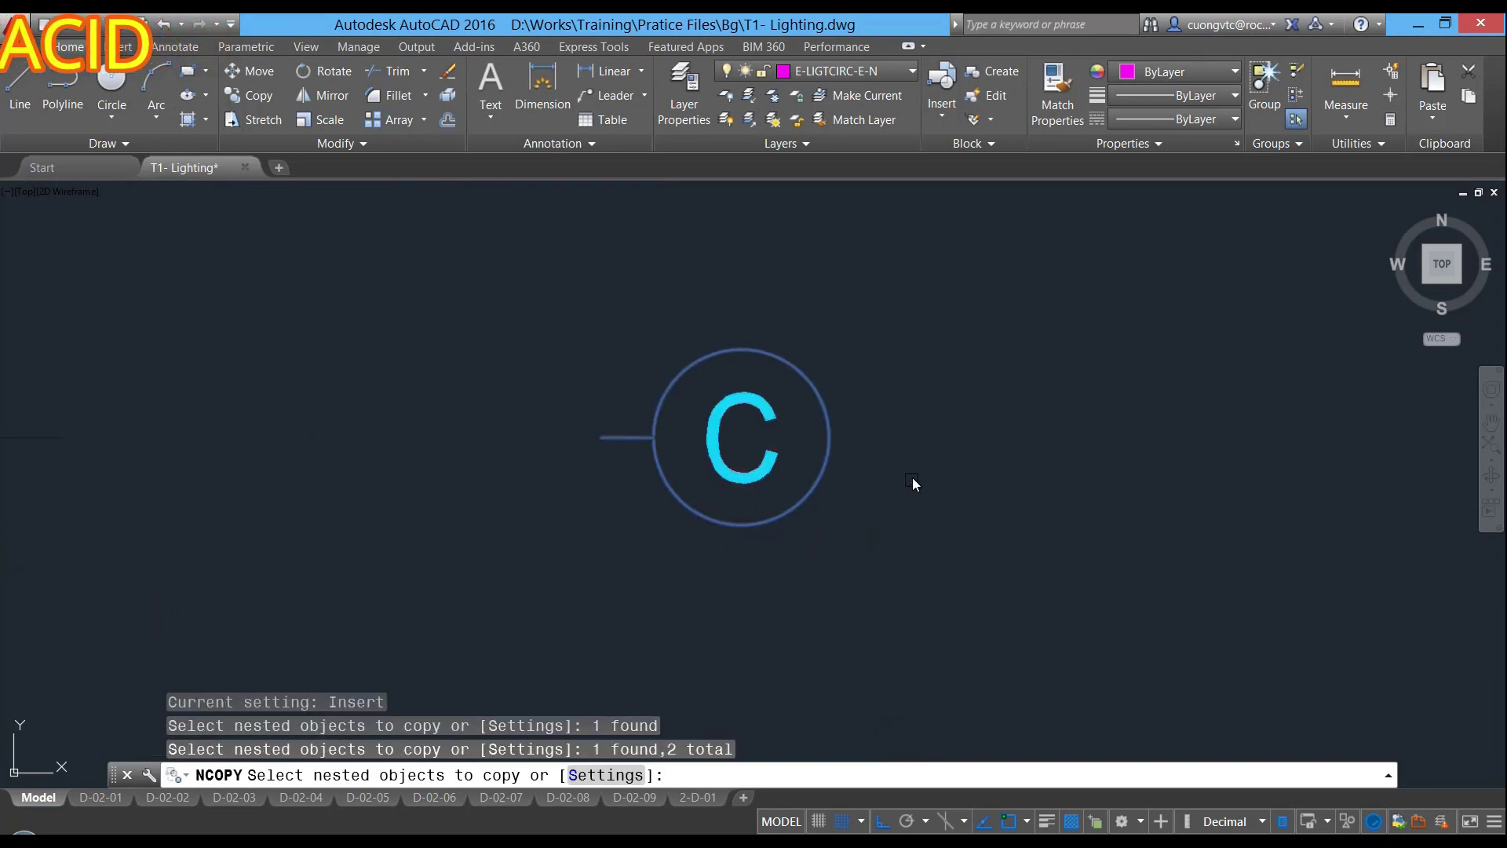
pyautogui.press('Return')
pyautogui.click(925, 432)
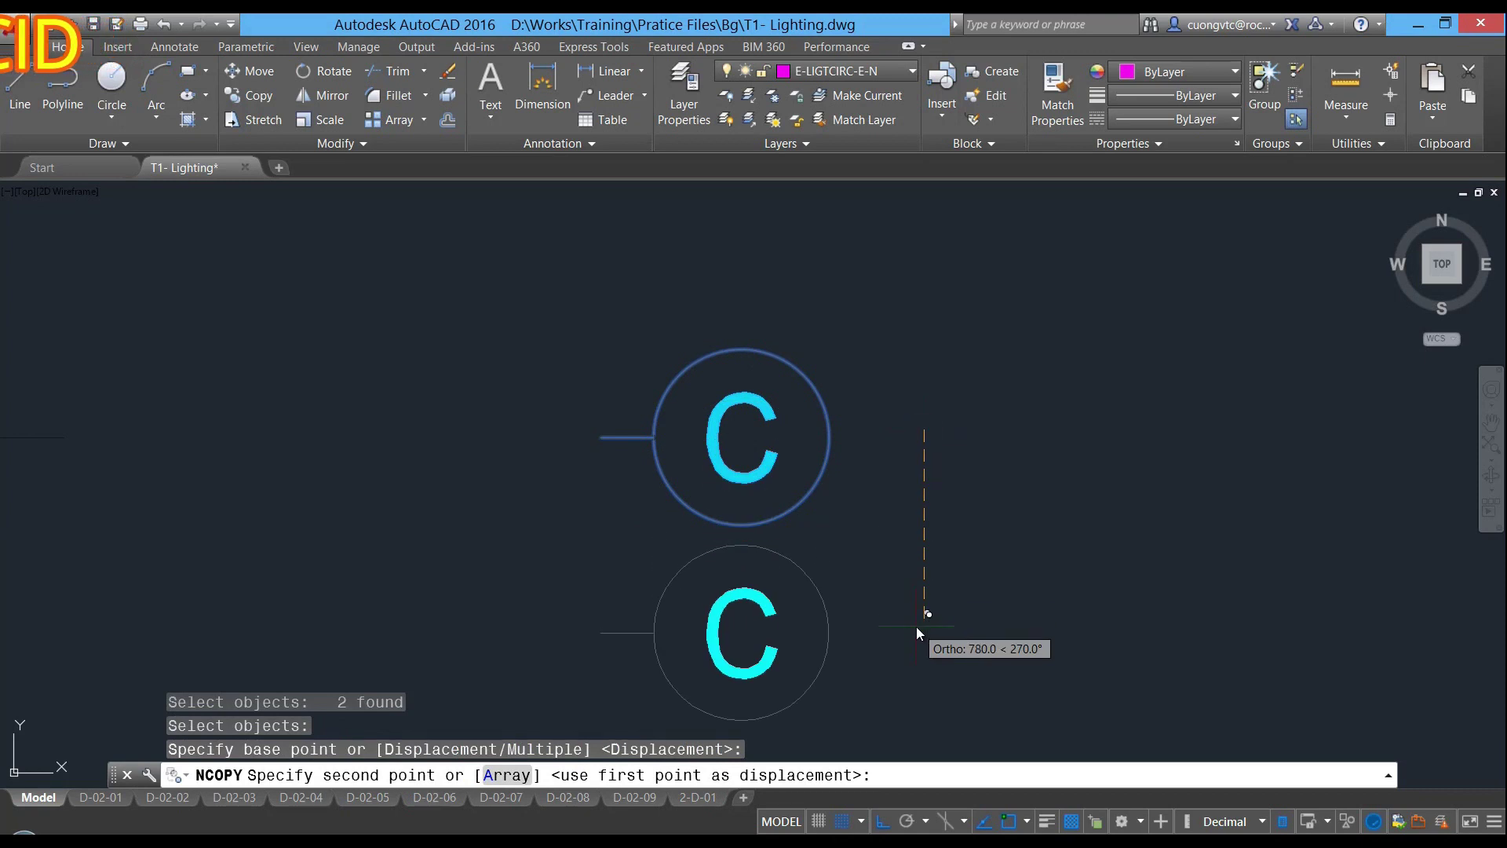
pyautogui.write('200')
pyautogui.press('Return')
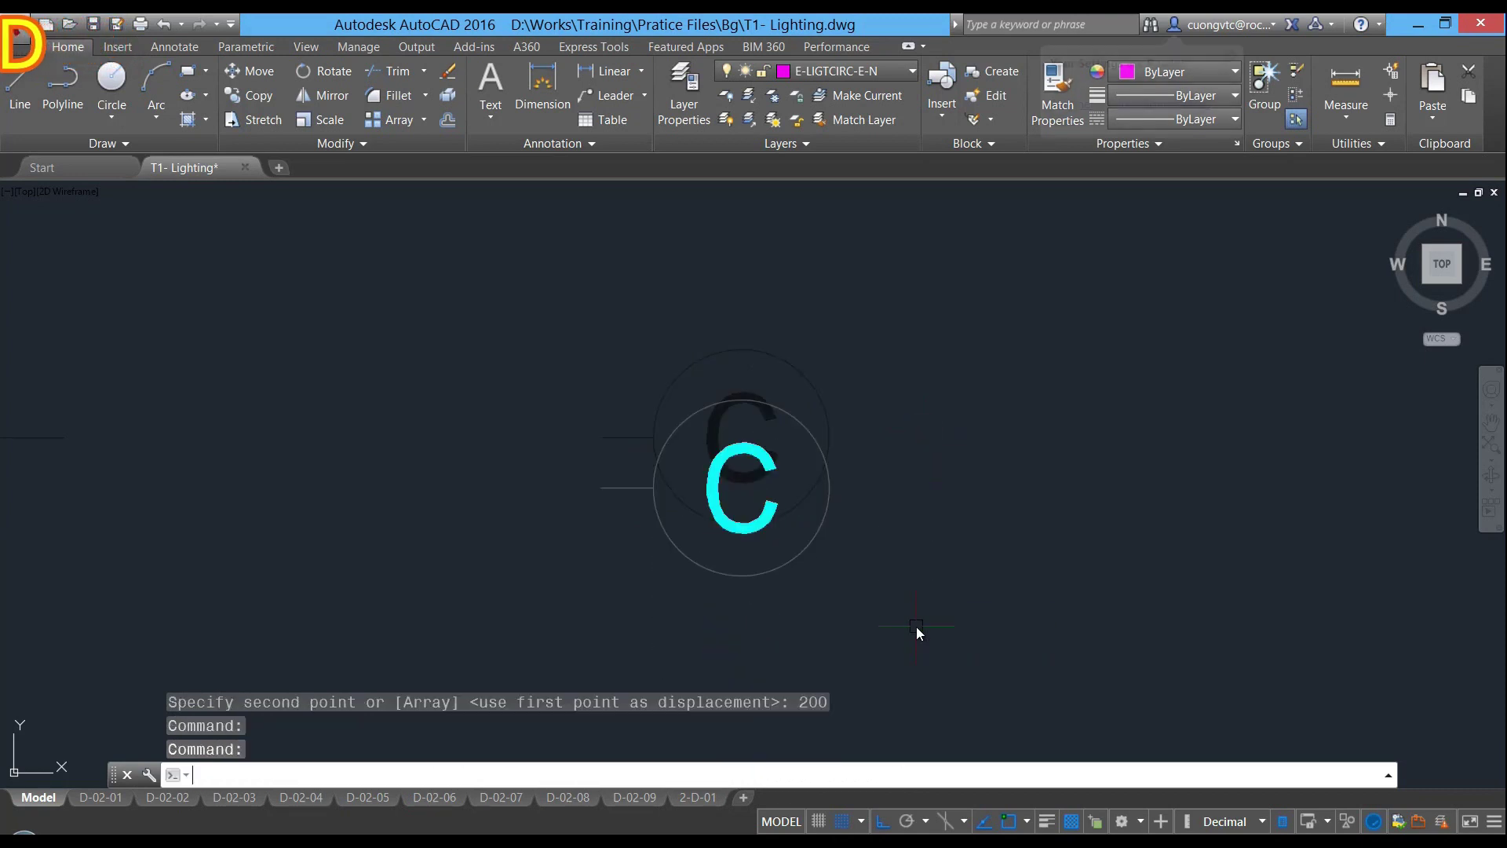
# Bring the surrounding plan into view and window-select the xref
pyautogui.scroll(-1, 860, 571)
pyautogui.scroll(-2, 887, 524)
pyautogui.scroll(-3, 879, 531)
pyautogui.moveTo(675, 589); pyautogui.dragTo(902, 537, button='middle')
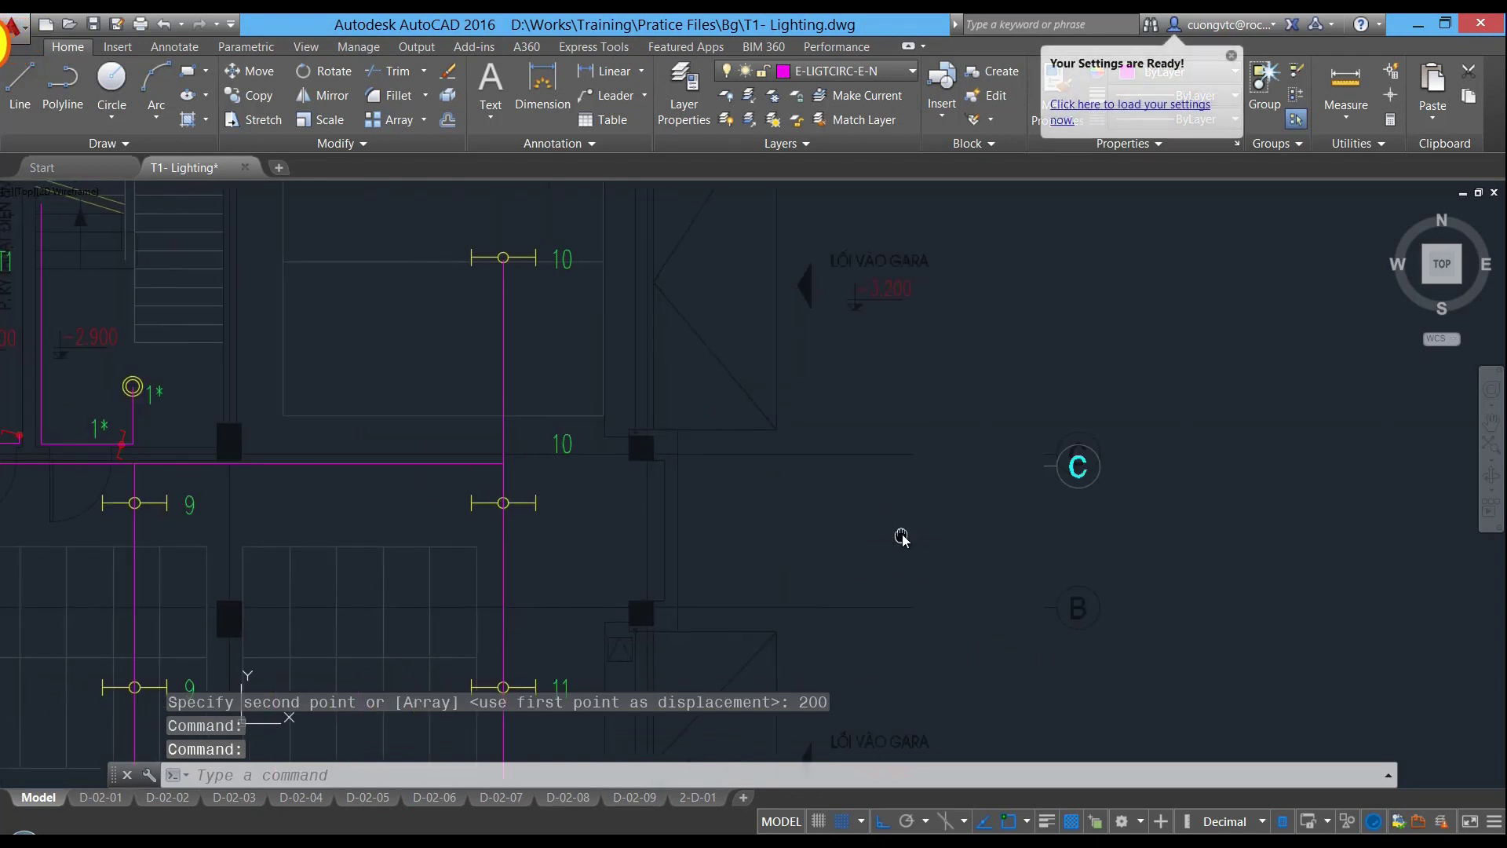
pyautogui.scroll(-3, 902, 537)
pyautogui.scroll(-2, 902, 537)
pyautogui.scroll(2, 855, 415)
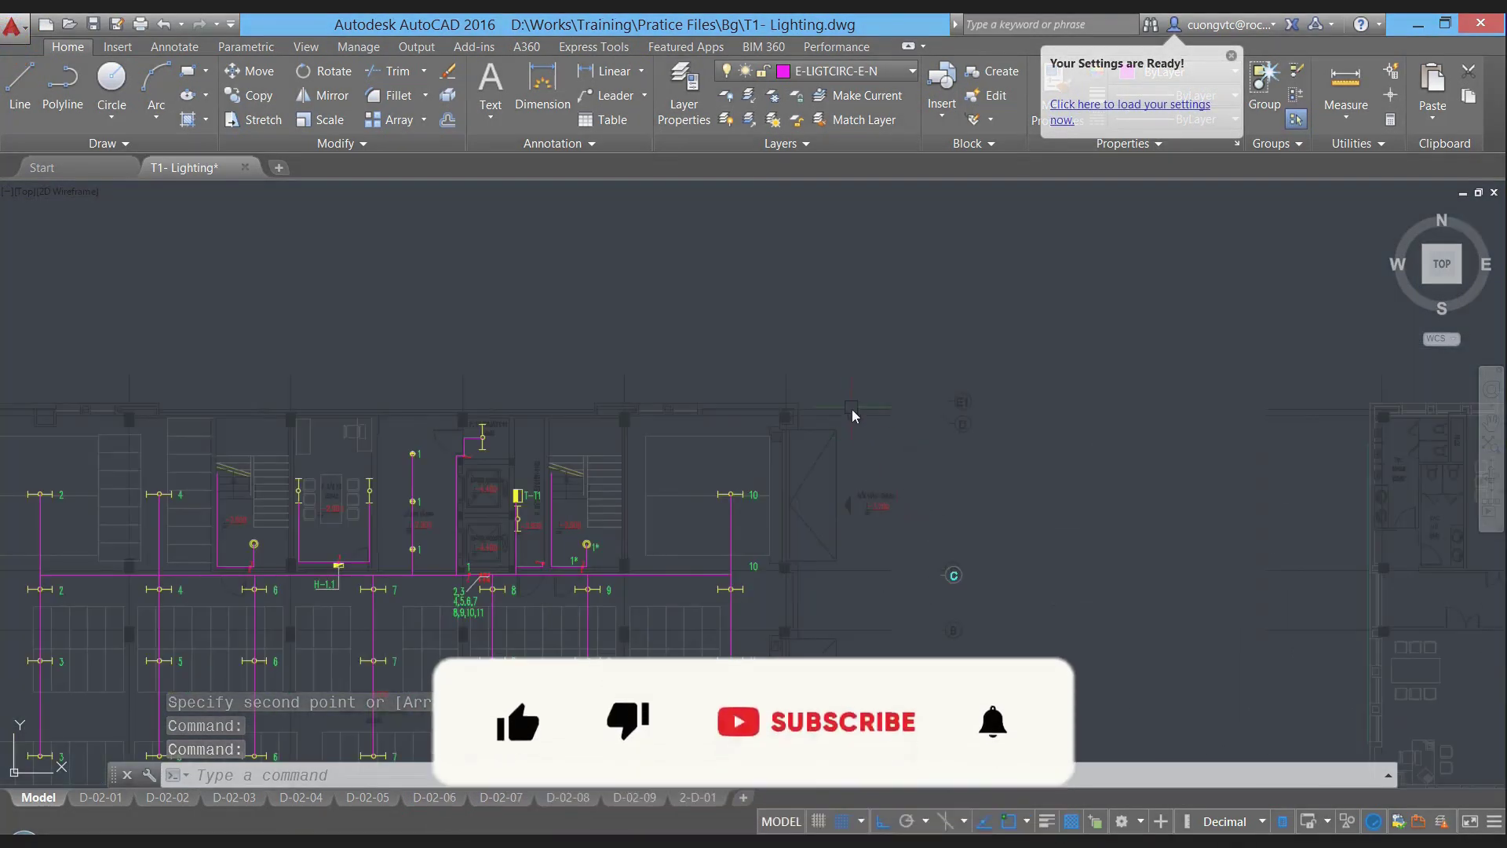
pyautogui.click(854, 414)
pyautogui.click(652, 305)
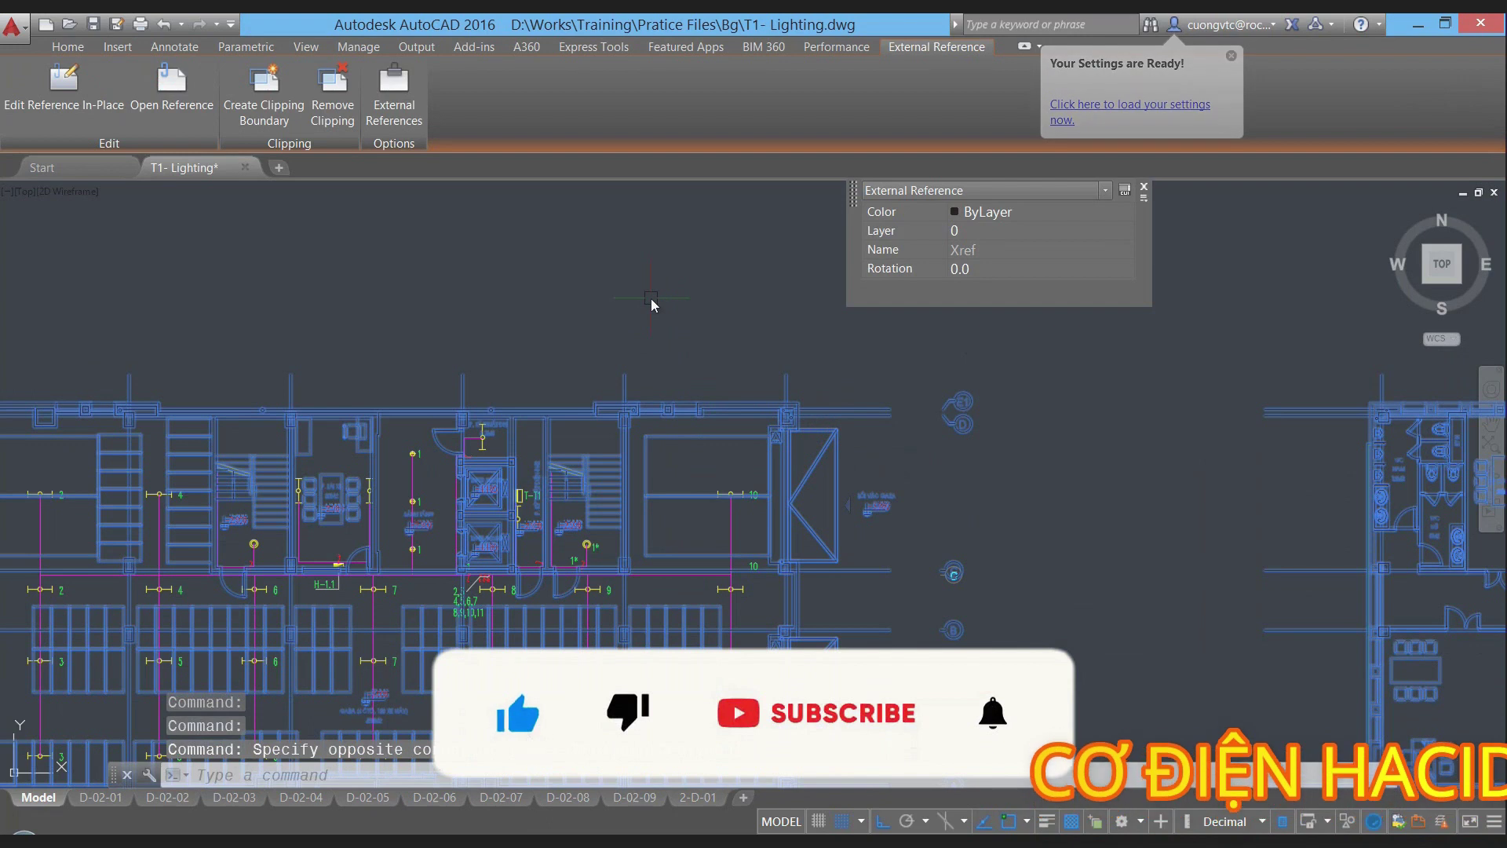
# Erase the xref from the right-click menu and window-select the copied C bubble
pyautogui.rightClick(666, 490)
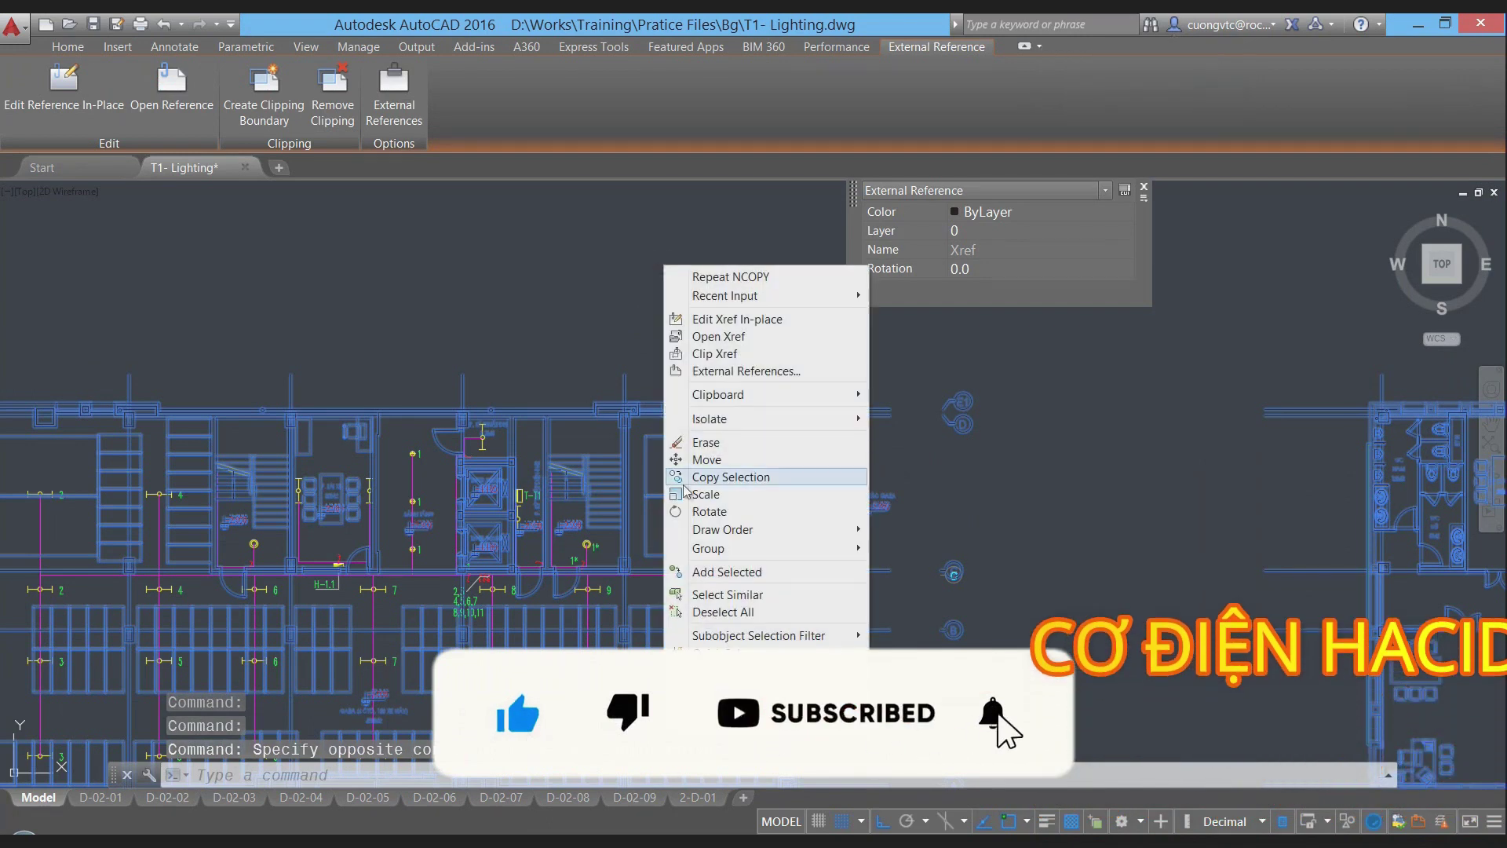
pyautogui.click(730, 444)
pyautogui.click(899, 549)
pyautogui.click(1016, 628)
pyautogui.scroll(5, 974, 605)
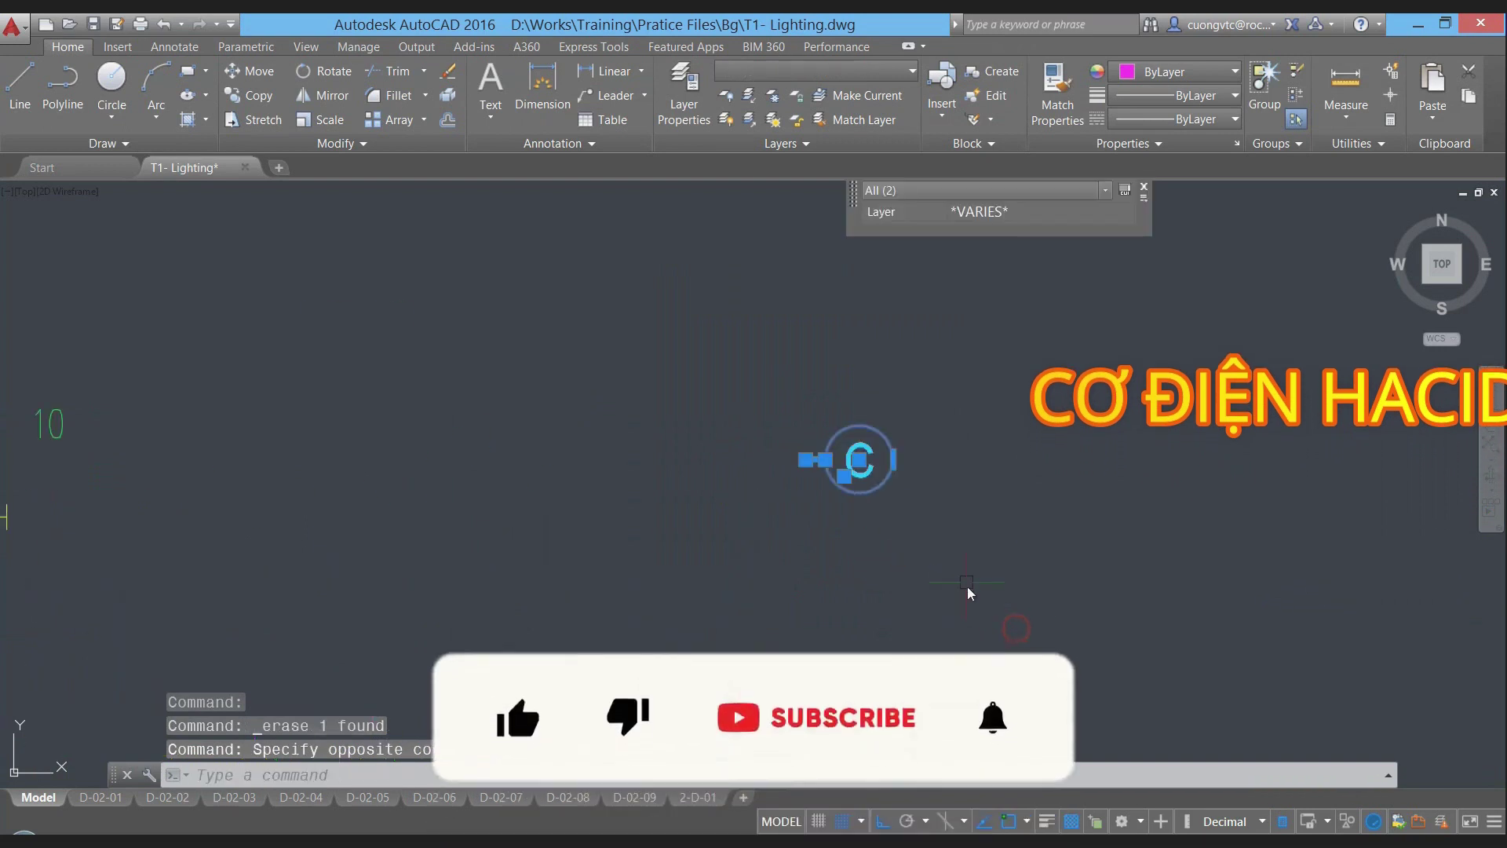
pyautogui.scroll(2, 945, 479)
# Move the copied C bubble 200 units up and view the whole lighting plan
pyautogui.write('m')
pyautogui.press('Return')
pyautogui.click(903, 560)
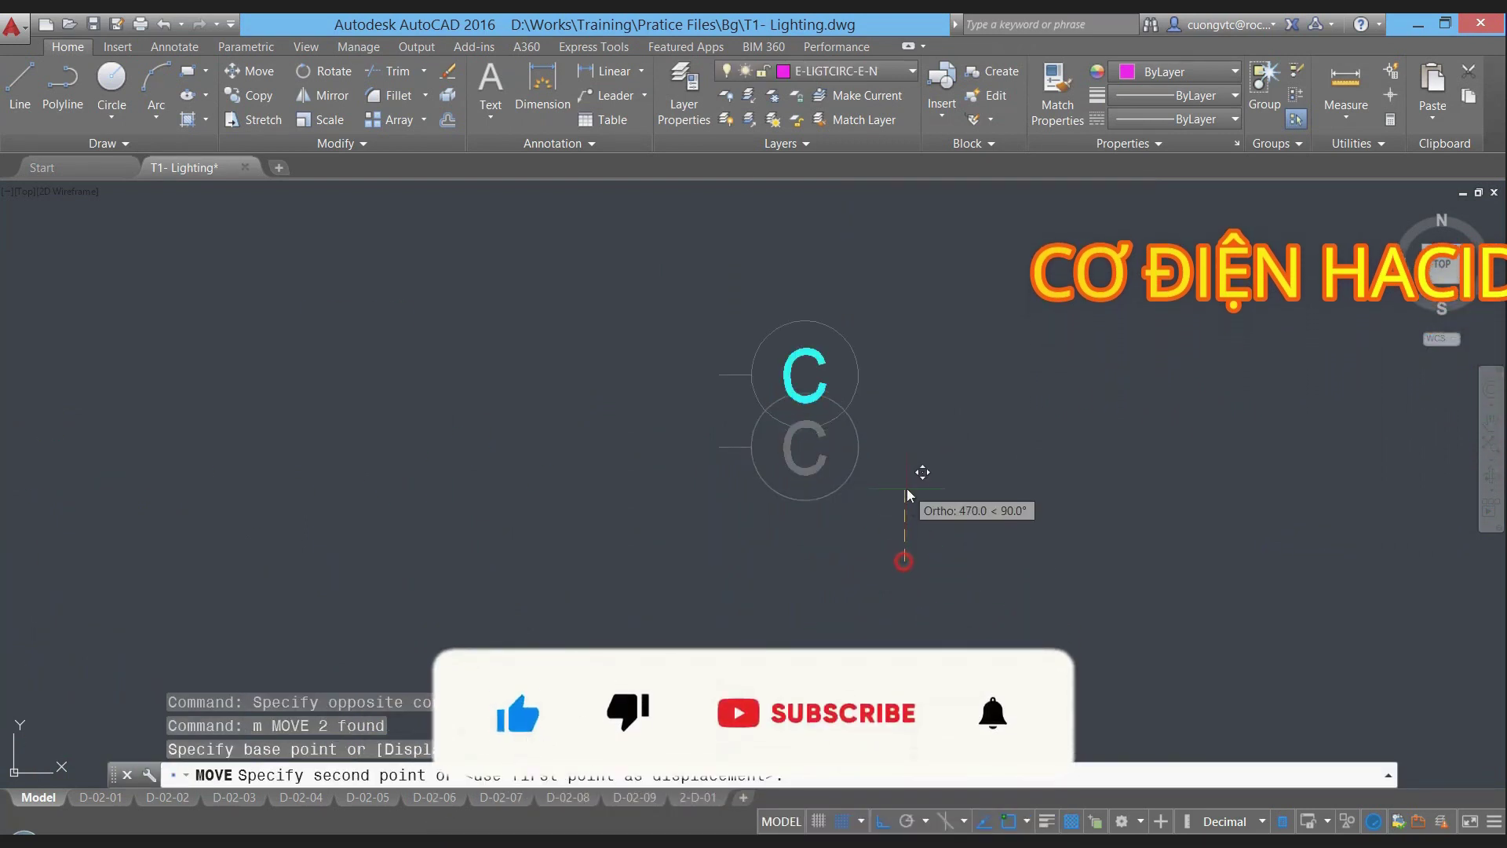
pyautogui.write('200')
pyautogui.press('Return')
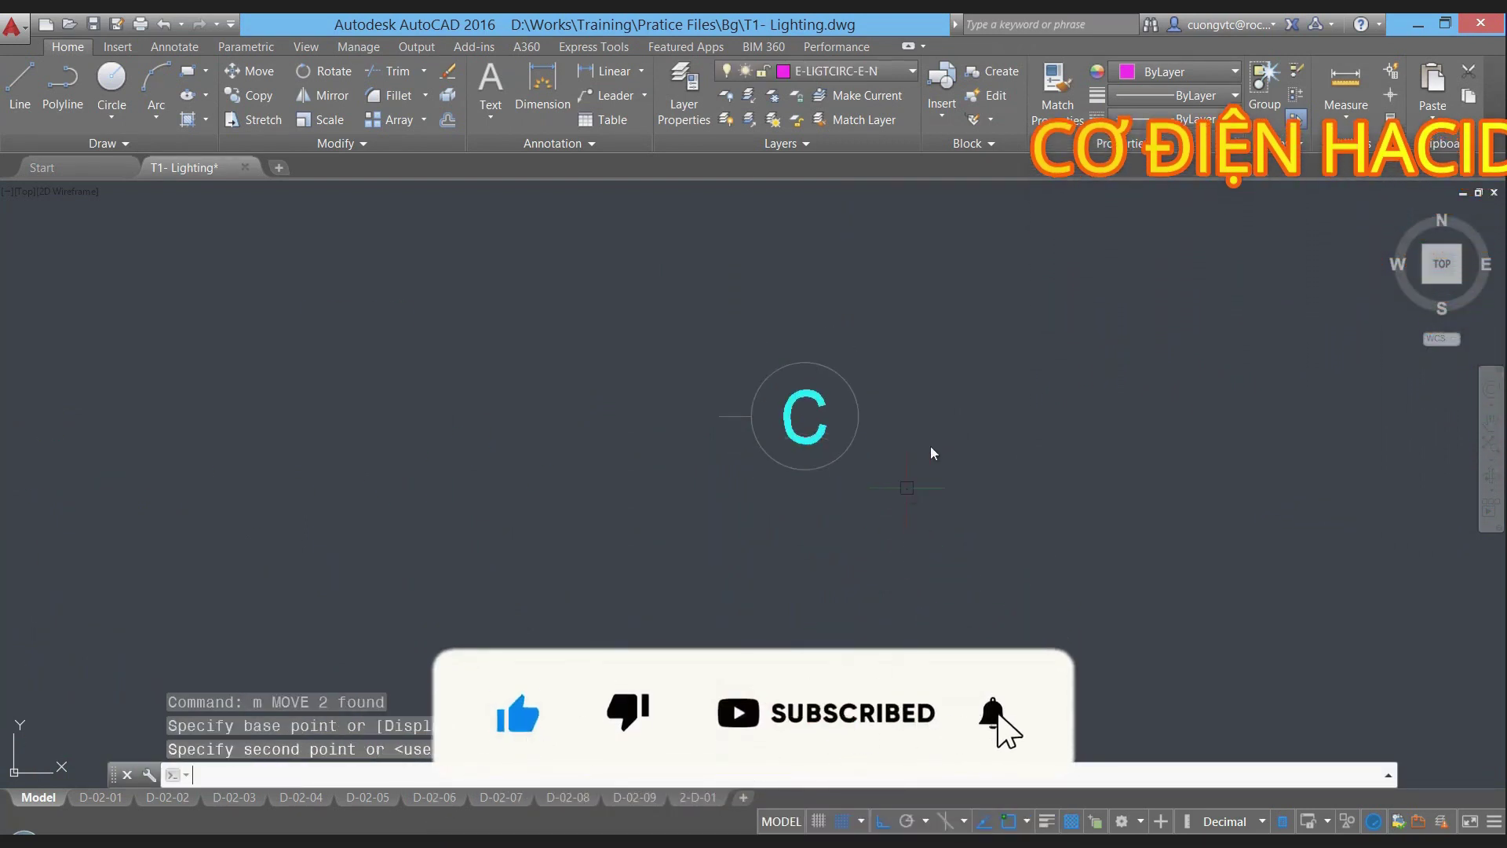
pyautogui.scroll(-5, 908, 493)
pyautogui.moveTo(929, 428); pyautogui.dragTo(774, 437, button='middle')
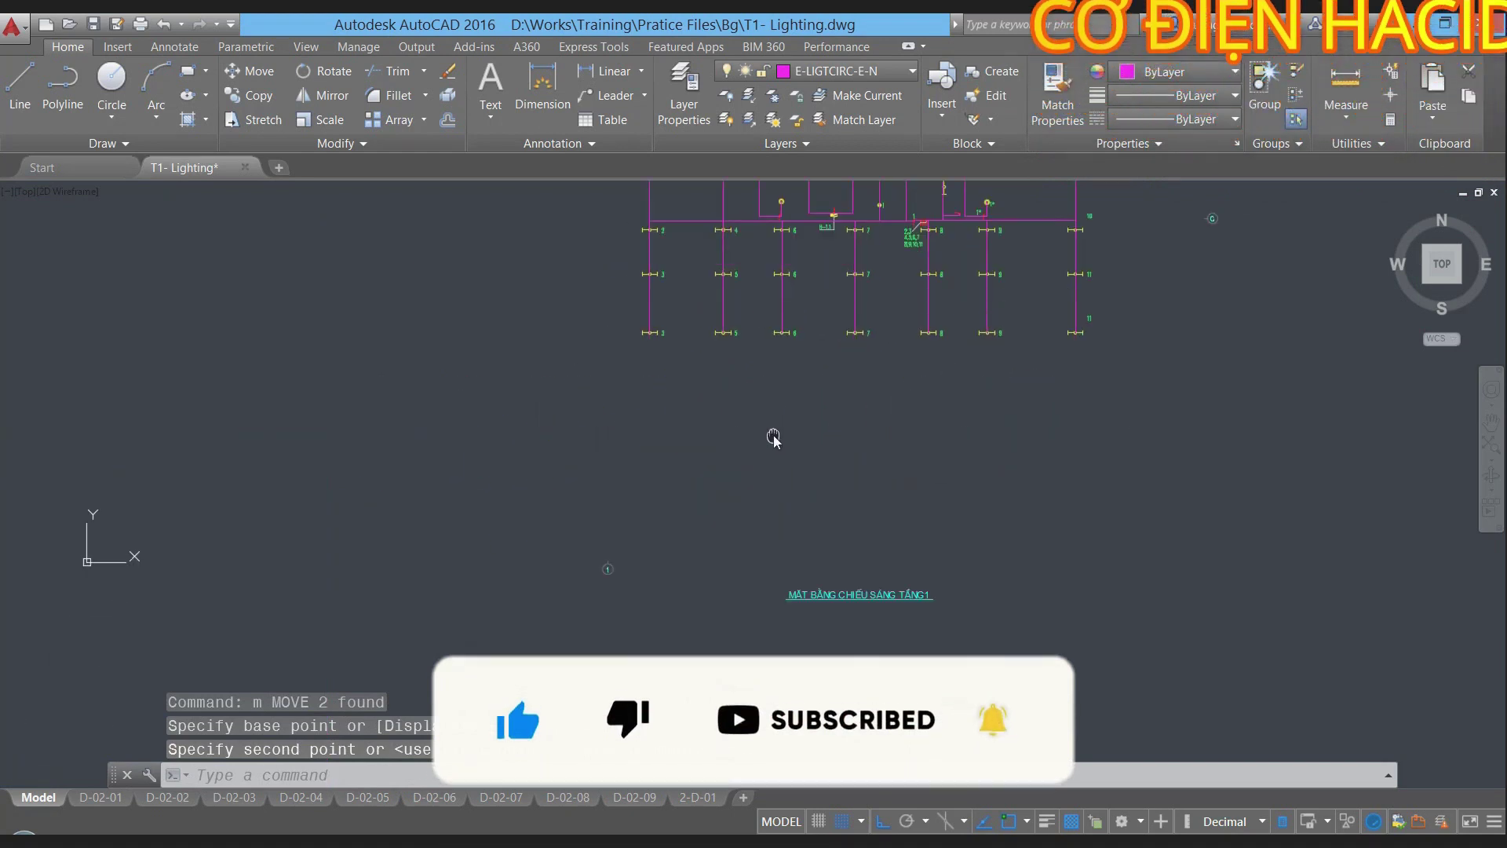
pyautogui.scroll(4, 598, 570)
pyautogui.scroll(5, 592, 581)
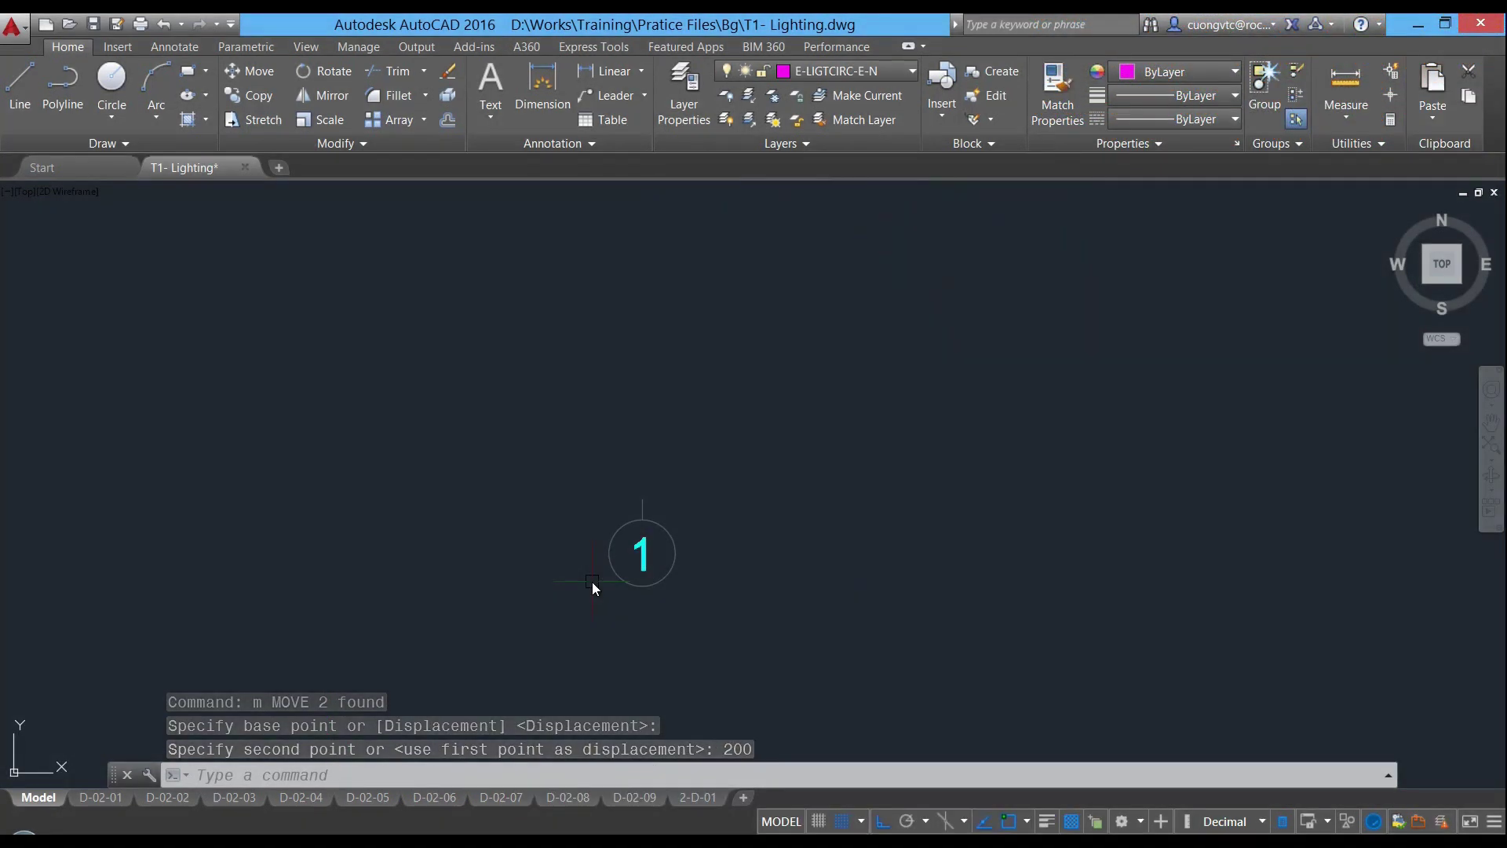
# Move the copied grid bubble 1 200 units to the left
pyautogui.click(565, 459)
pyautogui.click(727, 610)
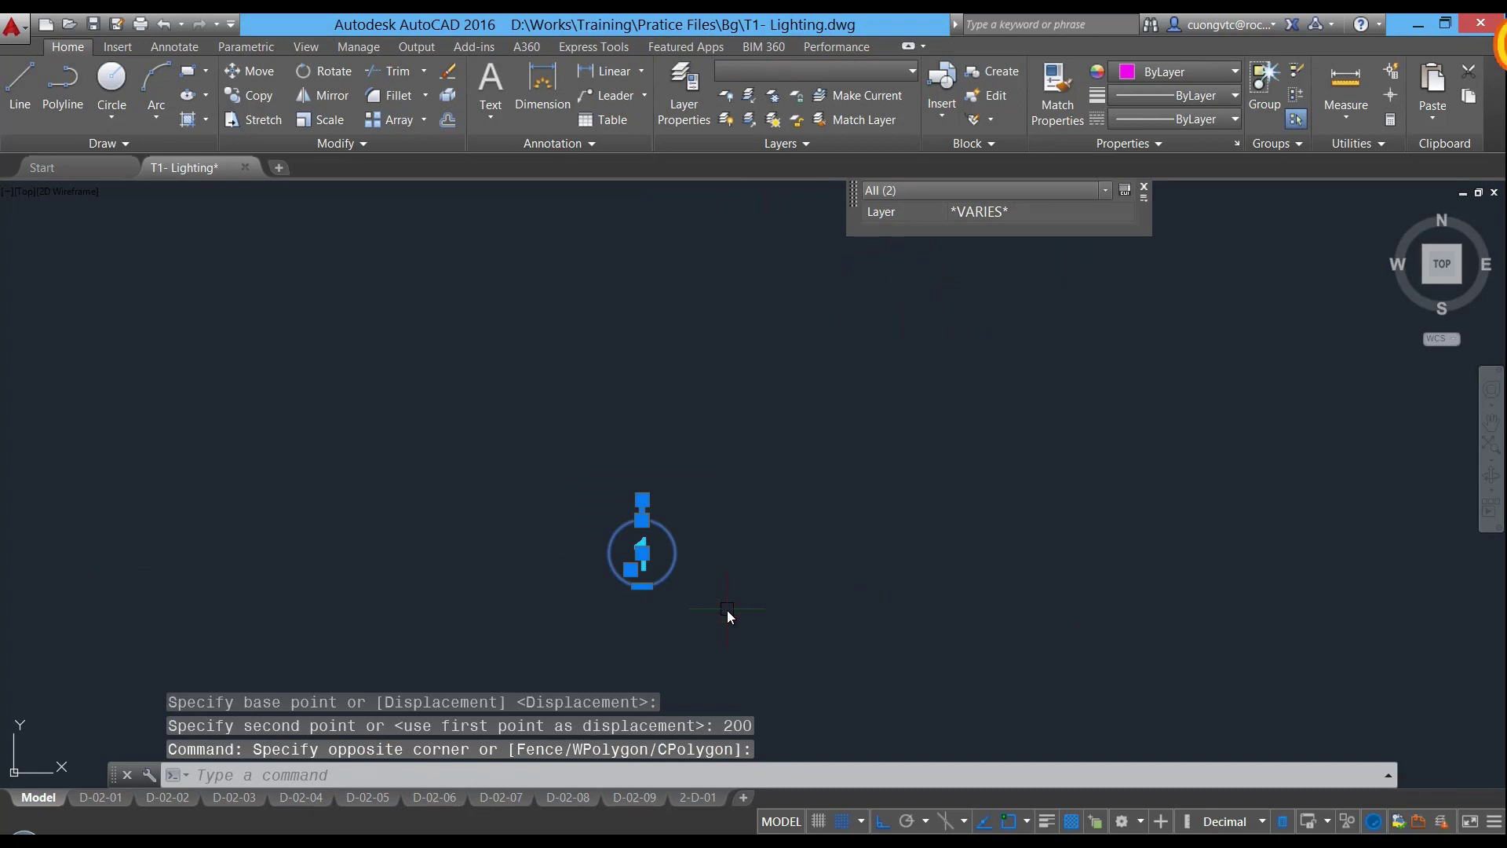
pyautogui.write('m')
pyautogui.press('Return')
pyautogui.click(692, 631)
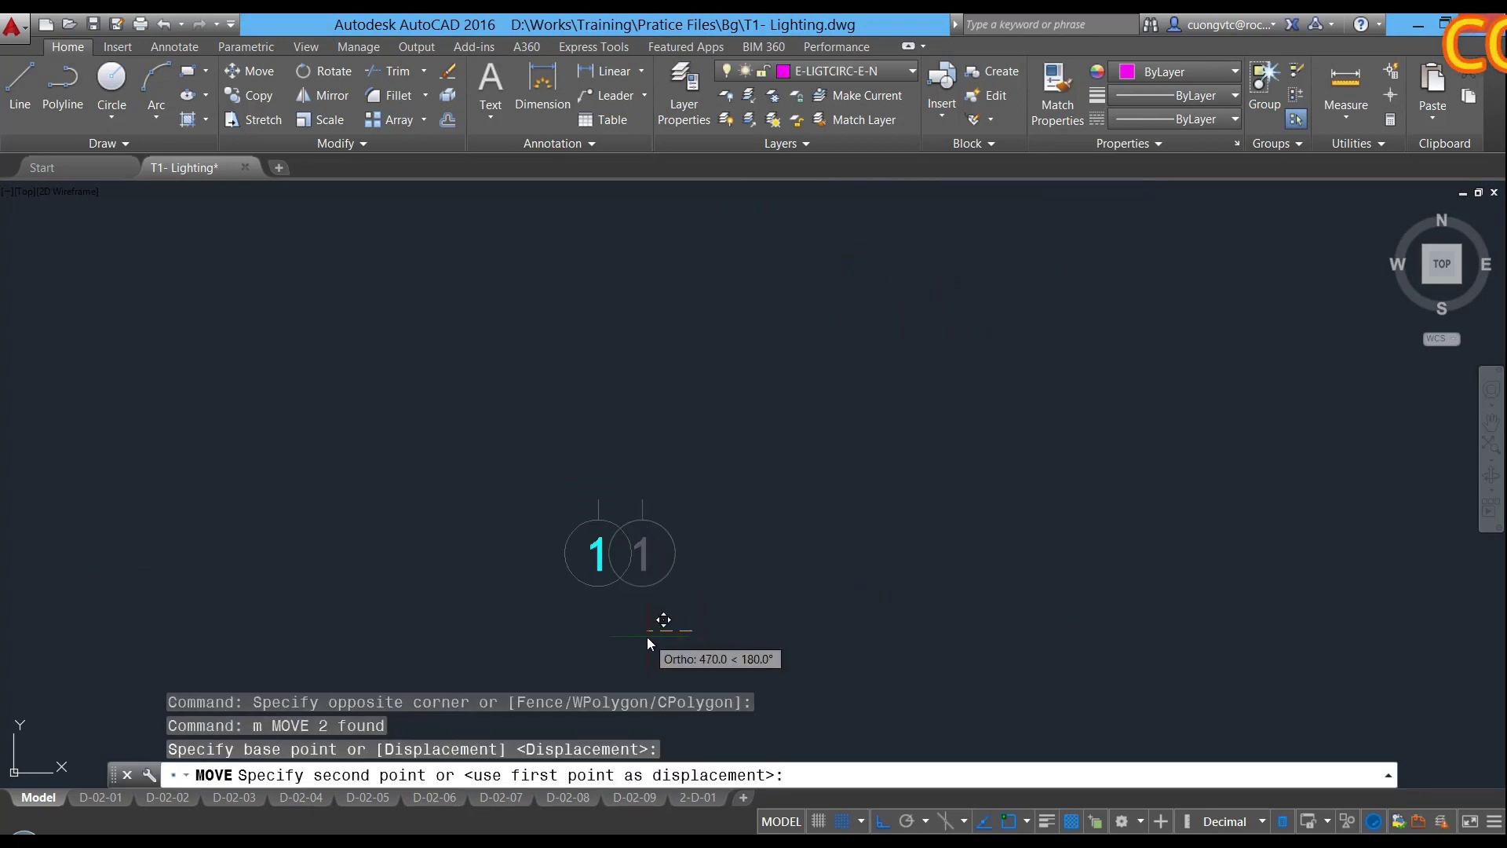
pyautogui.write('200')
pyautogui.press('Return')
# Zoom and pan to frame the whole lighting plan and its title
pyautogui.scroll(-3, 514, 598)
pyautogui.scroll(-3, 537, 582)
pyautogui.scroll(-2, 793, 481)
pyautogui.scroll(4, 702, 683)
pyautogui.scroll(-6, 702, 683)
pyautogui.moveTo(725, 636); pyautogui.dragTo(747, 553, button='middle')
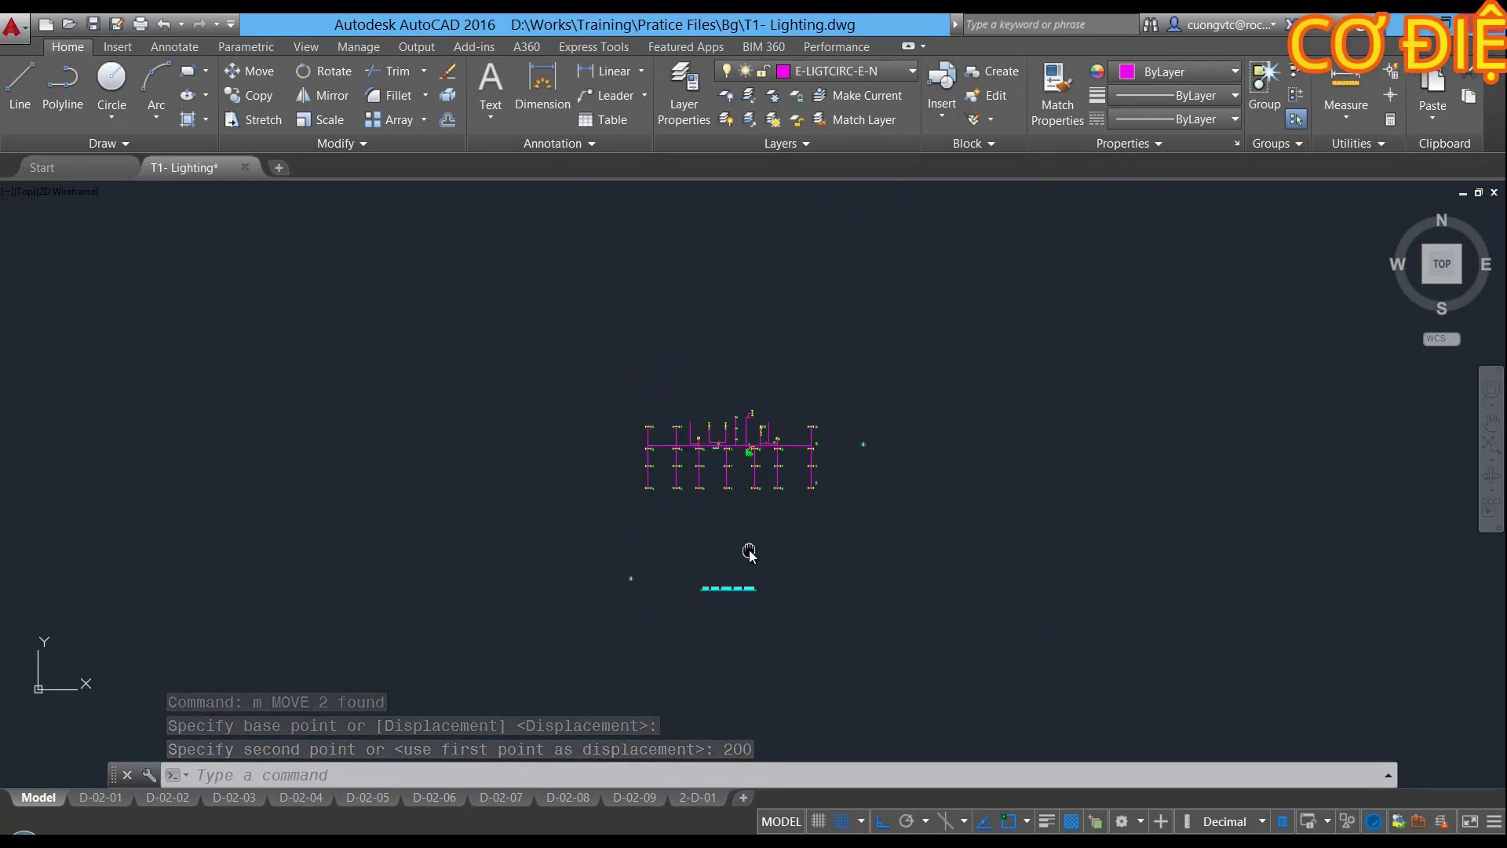
pyautogui.scroll(4, 724, 596)
pyautogui.scroll(5, 718, 612)
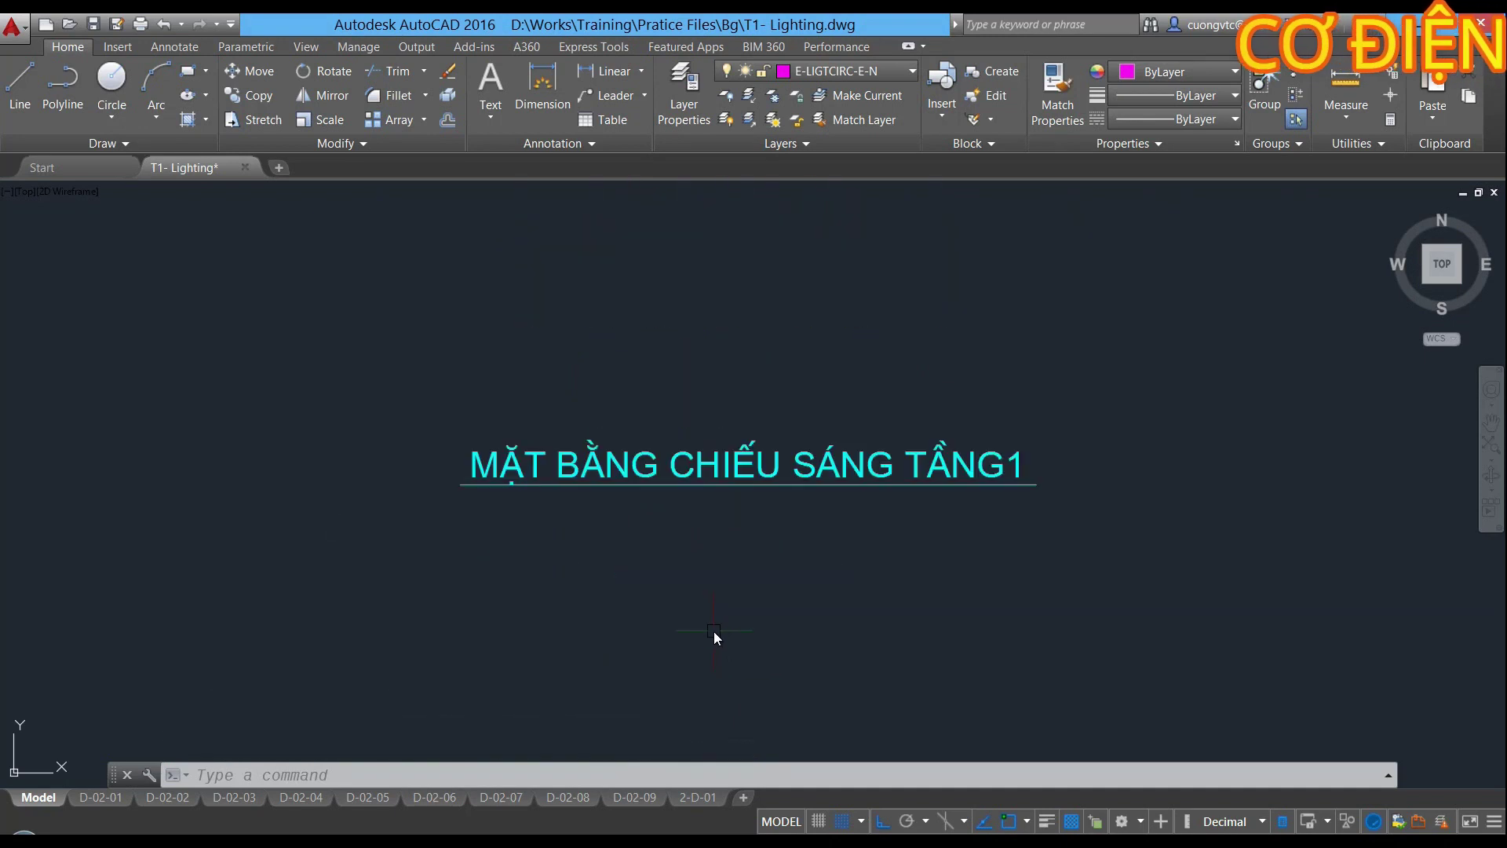
pyautogui.scroll(-5, 713, 632)
pyautogui.scroll(-2, 714, 632)
pyautogui.moveTo(736, 506); pyautogui.dragTo(726, 537, button='middle')
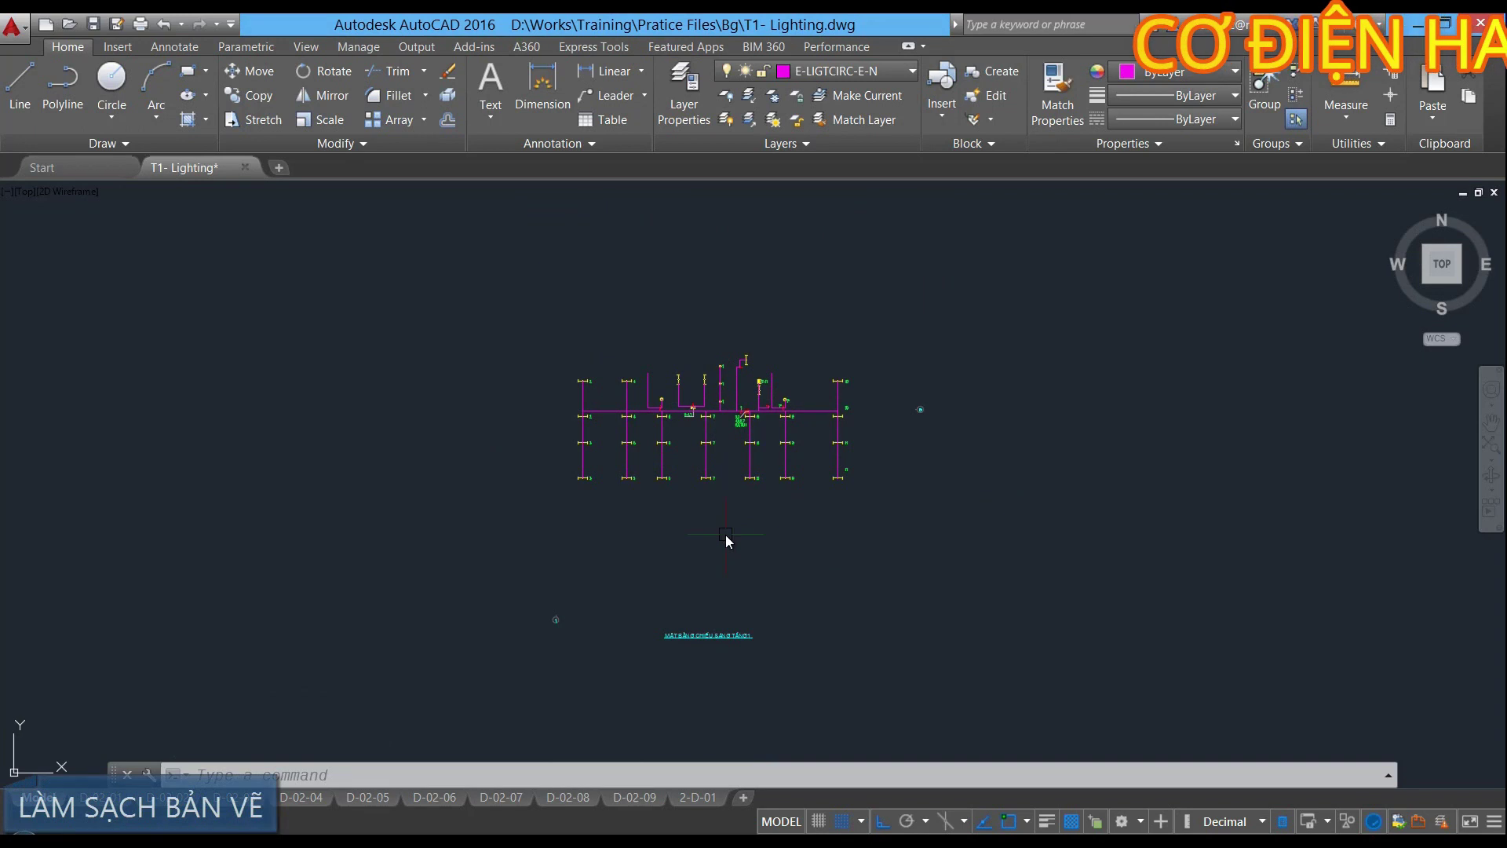
# Purge all unused named items with PU, confirming Purge all items
pyautogui.write('pu')
pyautogui.press('Return')
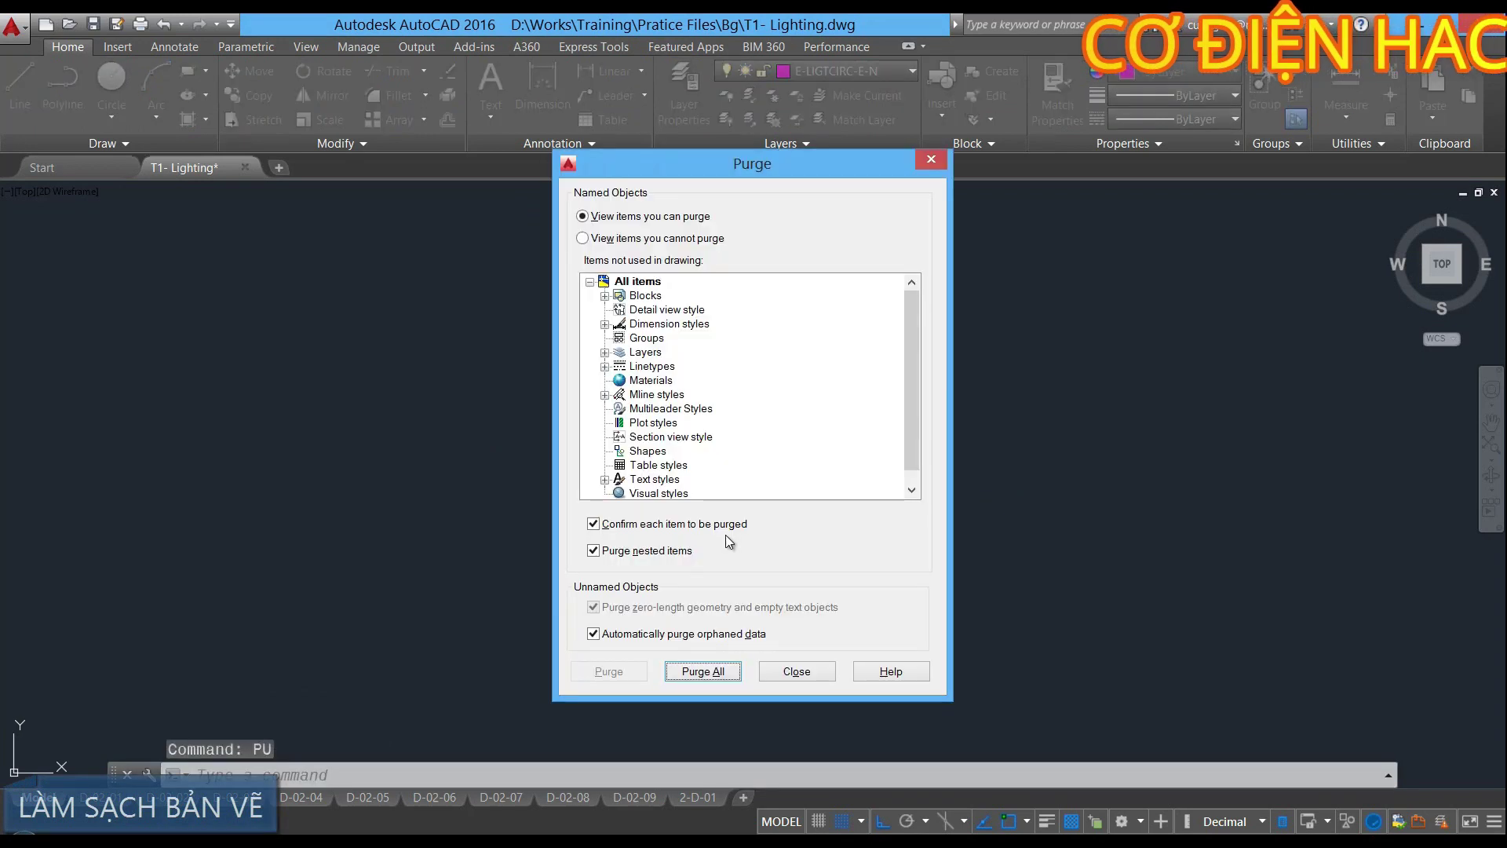
pyautogui.click(696, 671)
pyautogui.click(703, 416)
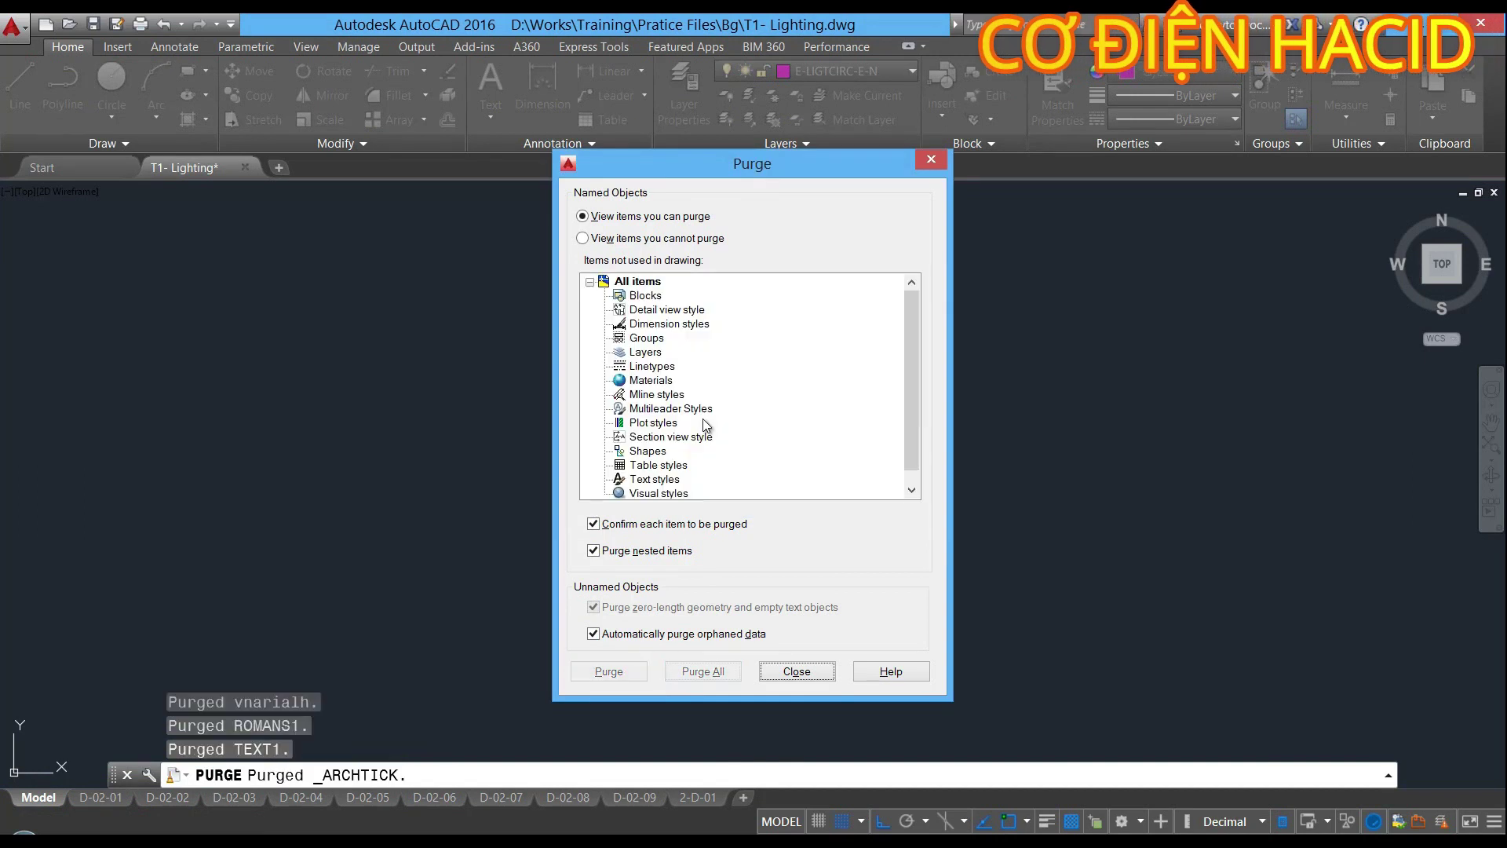
pyautogui.click(794, 671)
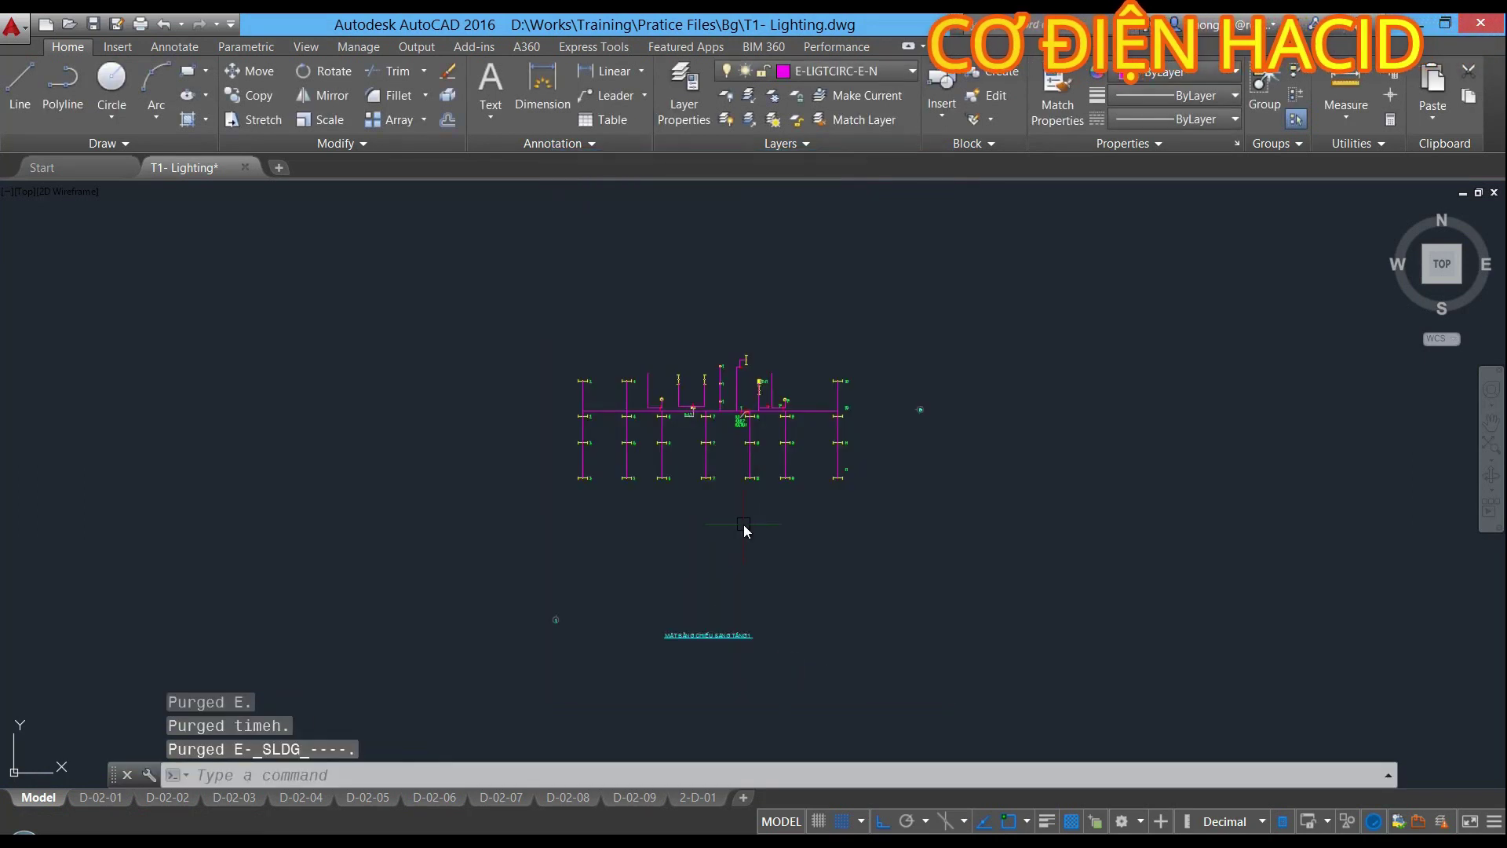
# Shift the drawing down slightly and select all objects
pyautogui.moveTo(742, 526); pyautogui.dragTo(743, 569, button='middle')
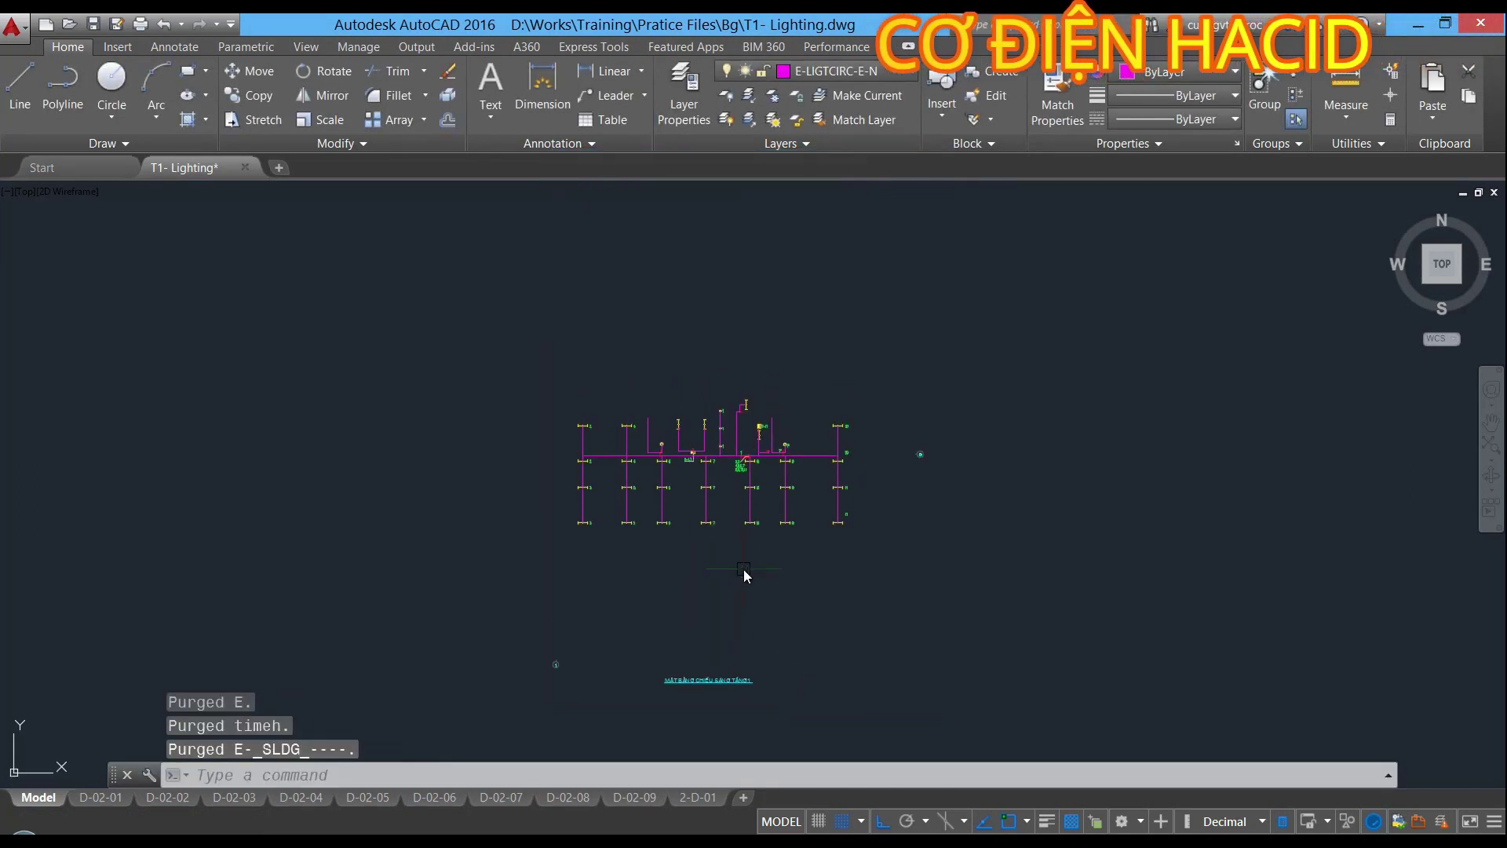
pyautogui.hotkey('ctrl', 'a')
pyautogui.click(468, 325)
# Cancel the stray selection and ZOOM All to show the whole lighting plan
pyautogui.click(965, 721)
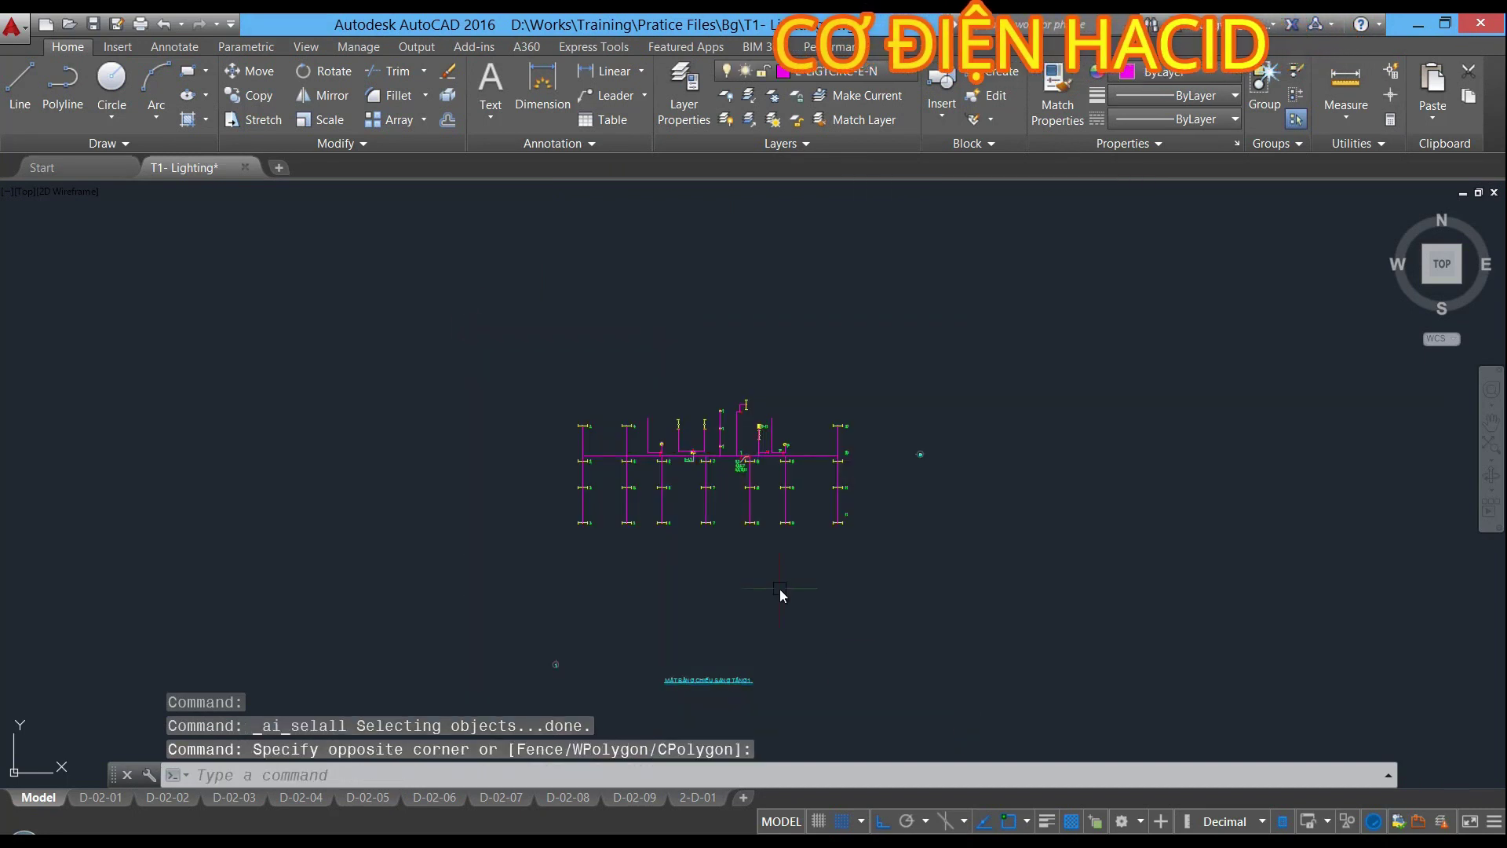
pyautogui.press('Escape')
pyautogui.press('Escape')
pyautogui.press('Escape')
pyautogui.write('z')
pyautogui.press('Return')
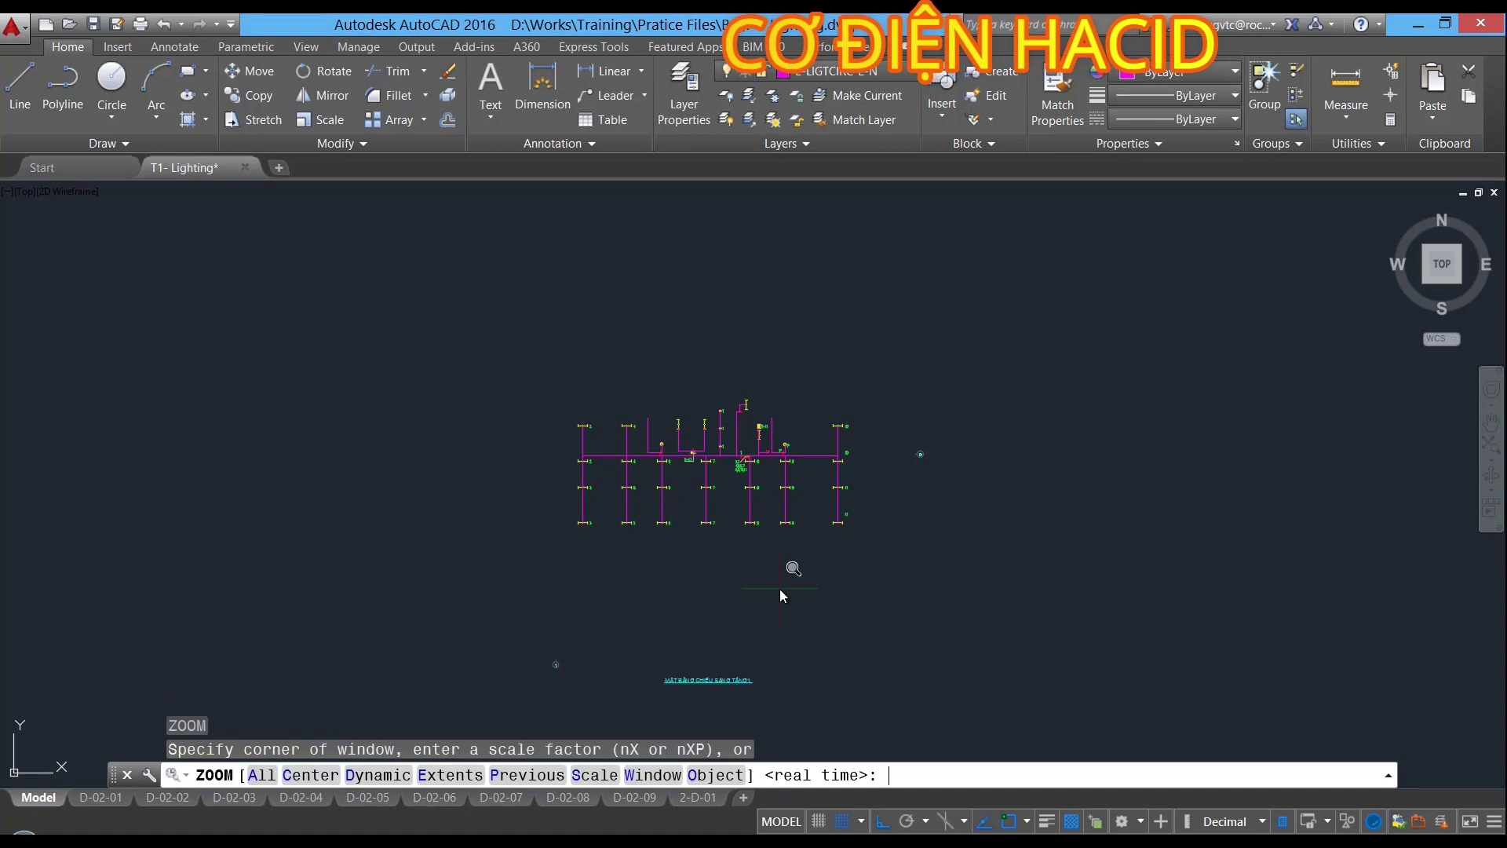
pyautogui.write('a')
pyautogui.press('Return')
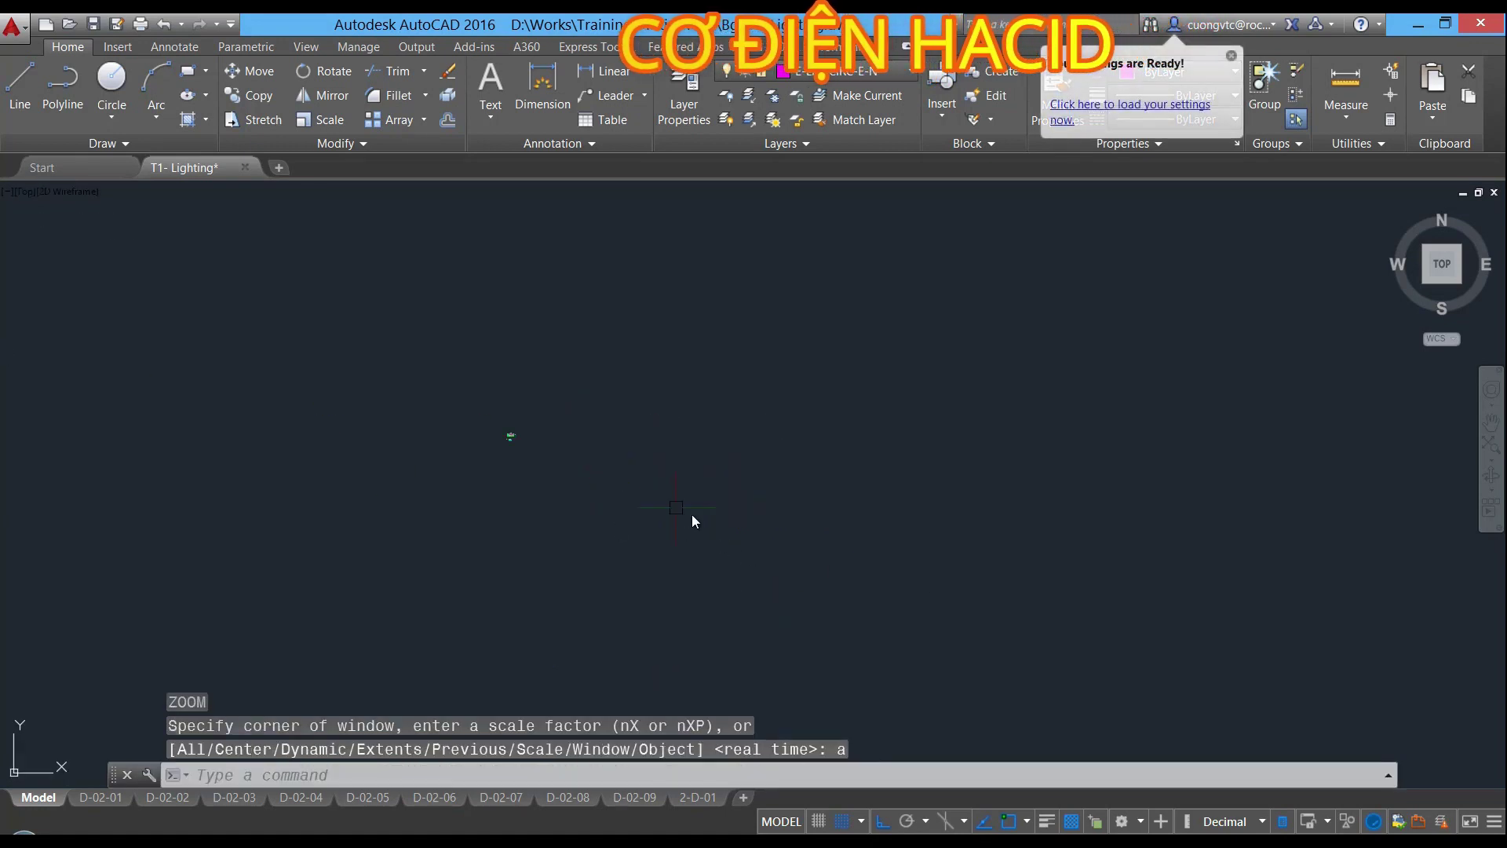
pyautogui.scroll(2, 385, 423)
pyautogui.scroll(2, 633, 440)
pyautogui.scroll(2, 662, 433)
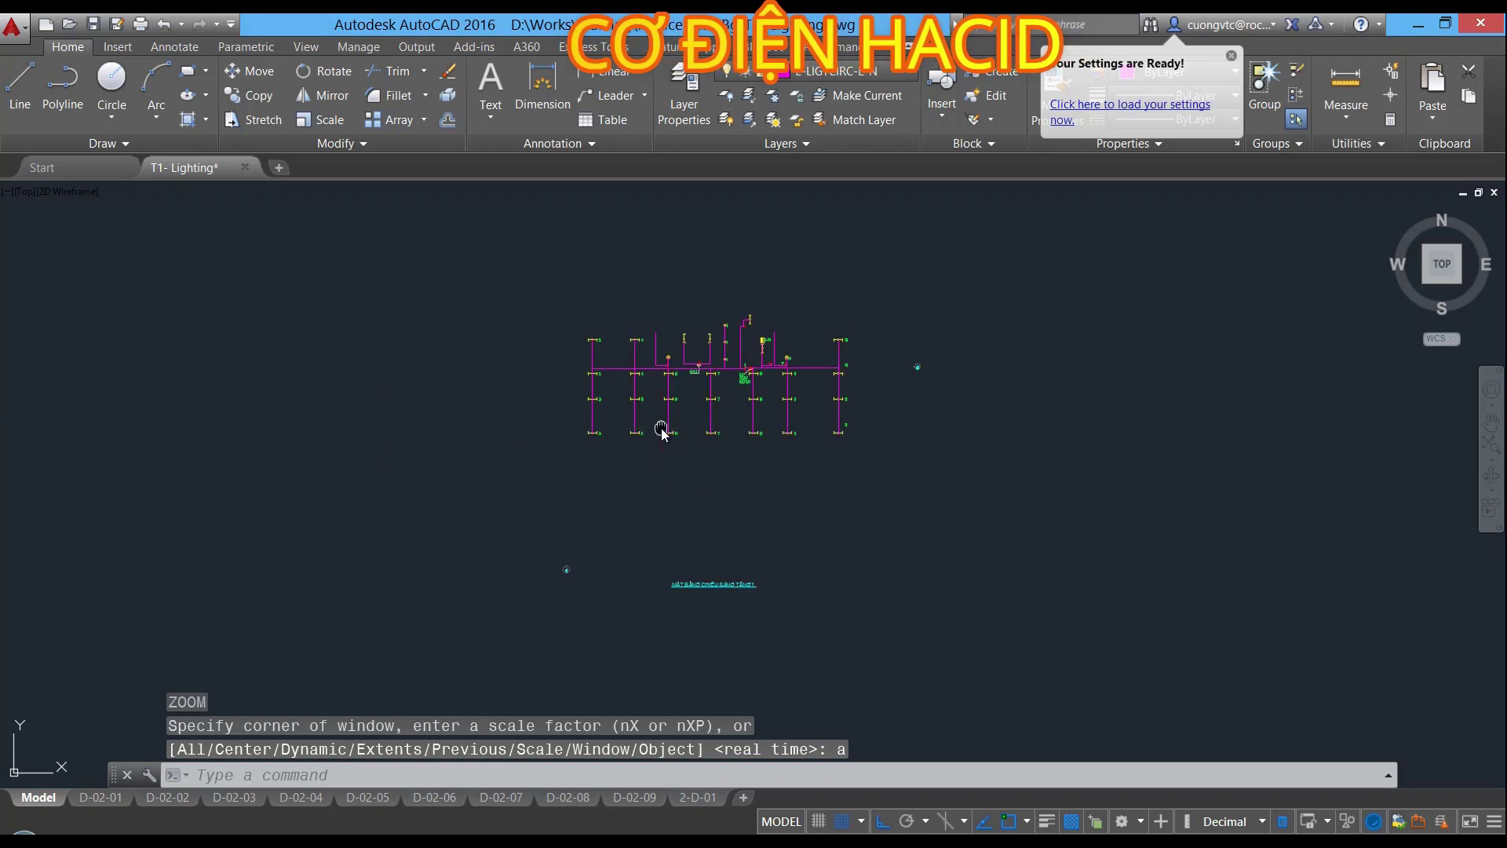
pyautogui.scroll(-2, 702, 438)
# Window-select all 109 plan objects and move a near-centre base point to 0,0
pyautogui.click(572, 325)
pyautogui.click(916, 599)
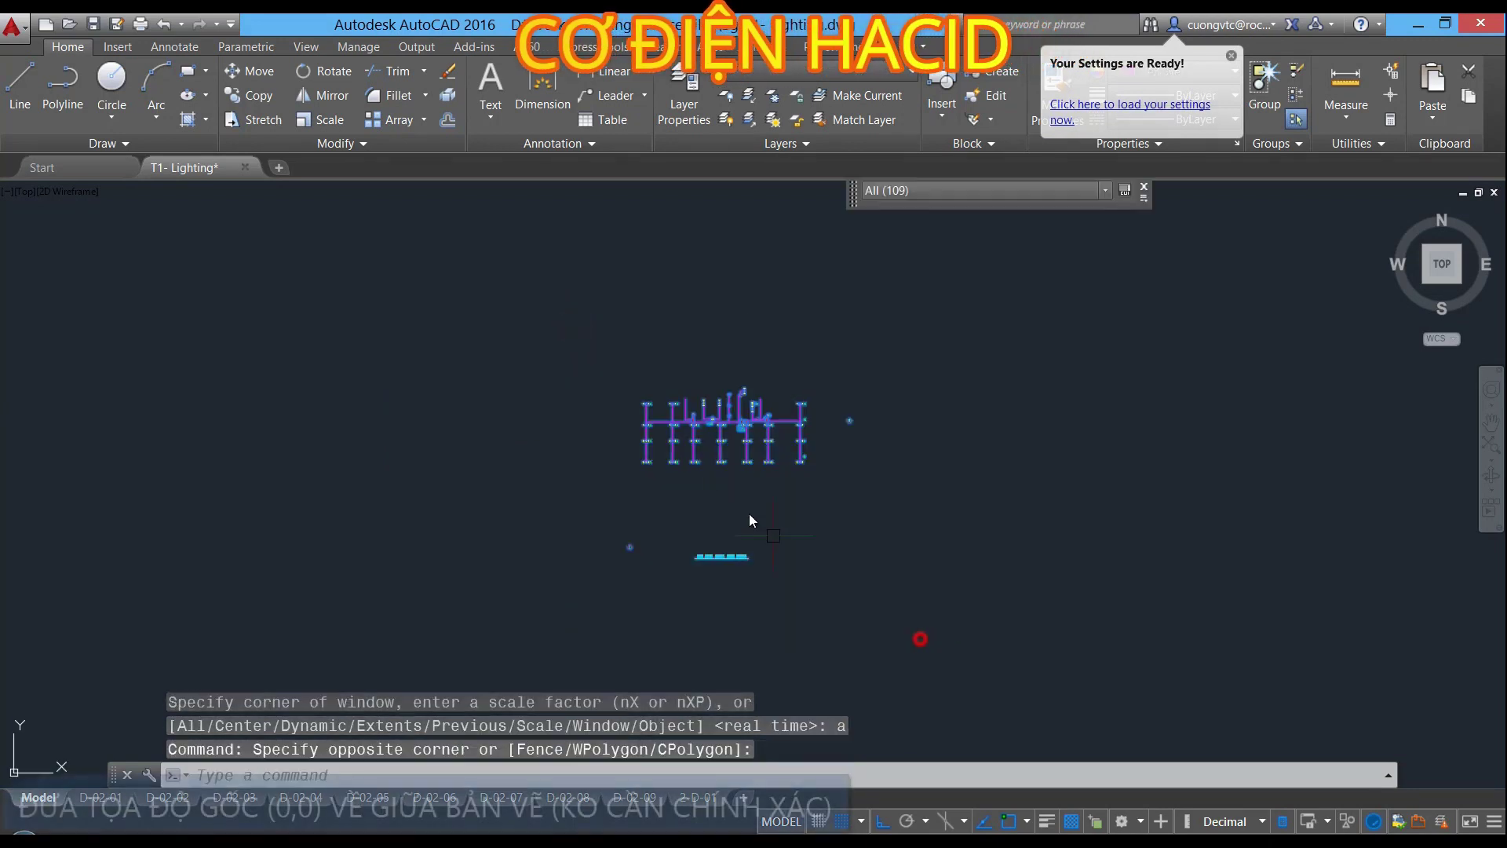
pyautogui.scroll(3, 699, 454)
pyautogui.write('m')
pyautogui.press('Return')
pyautogui.scroll(4, 757, 415)
pyautogui.click(777, 397)
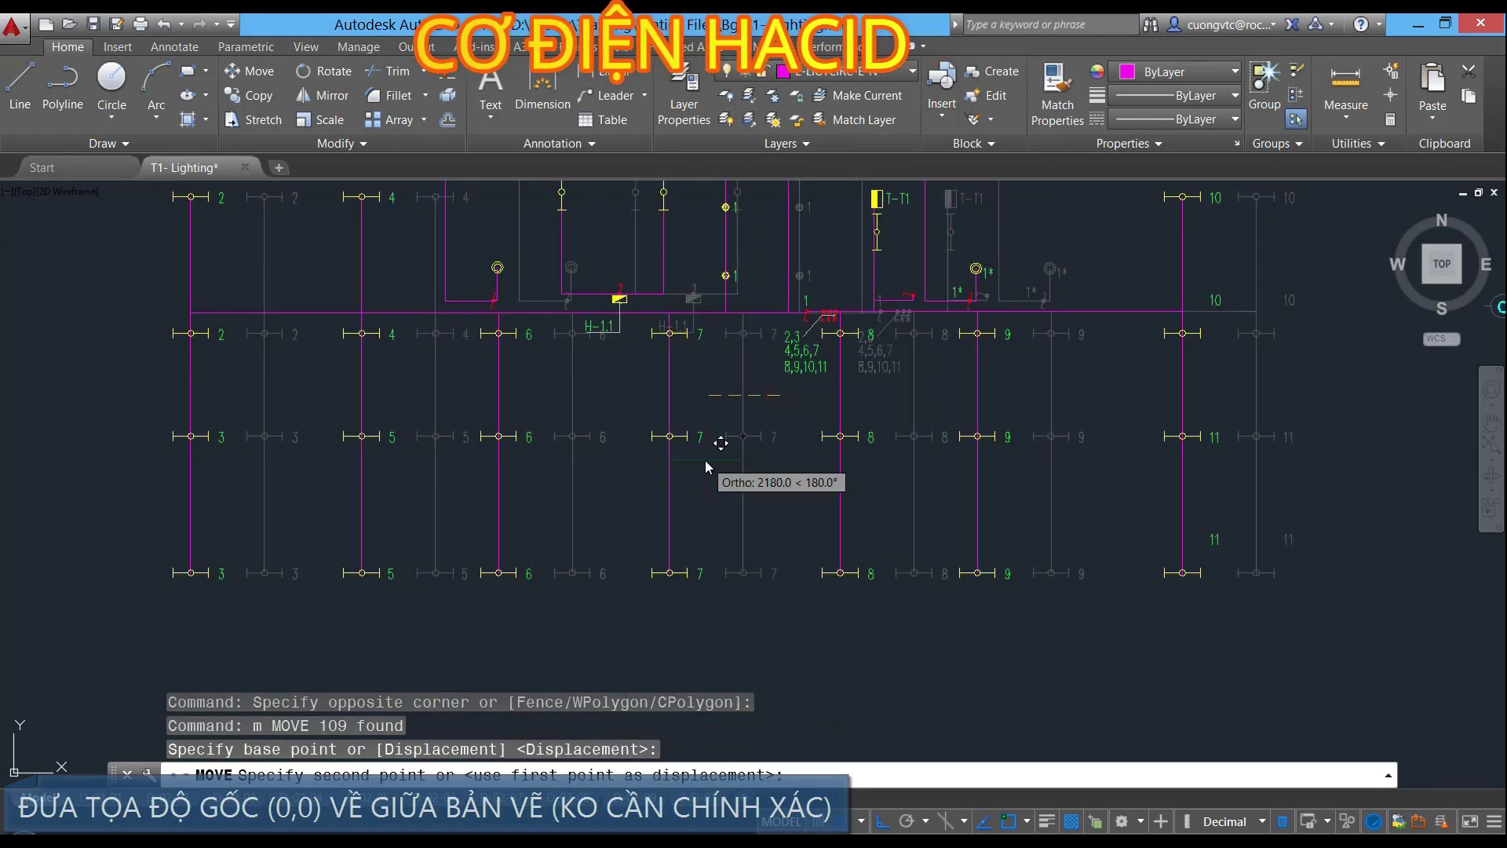
pyautogui.write('0,0')
pyautogui.press('Return')
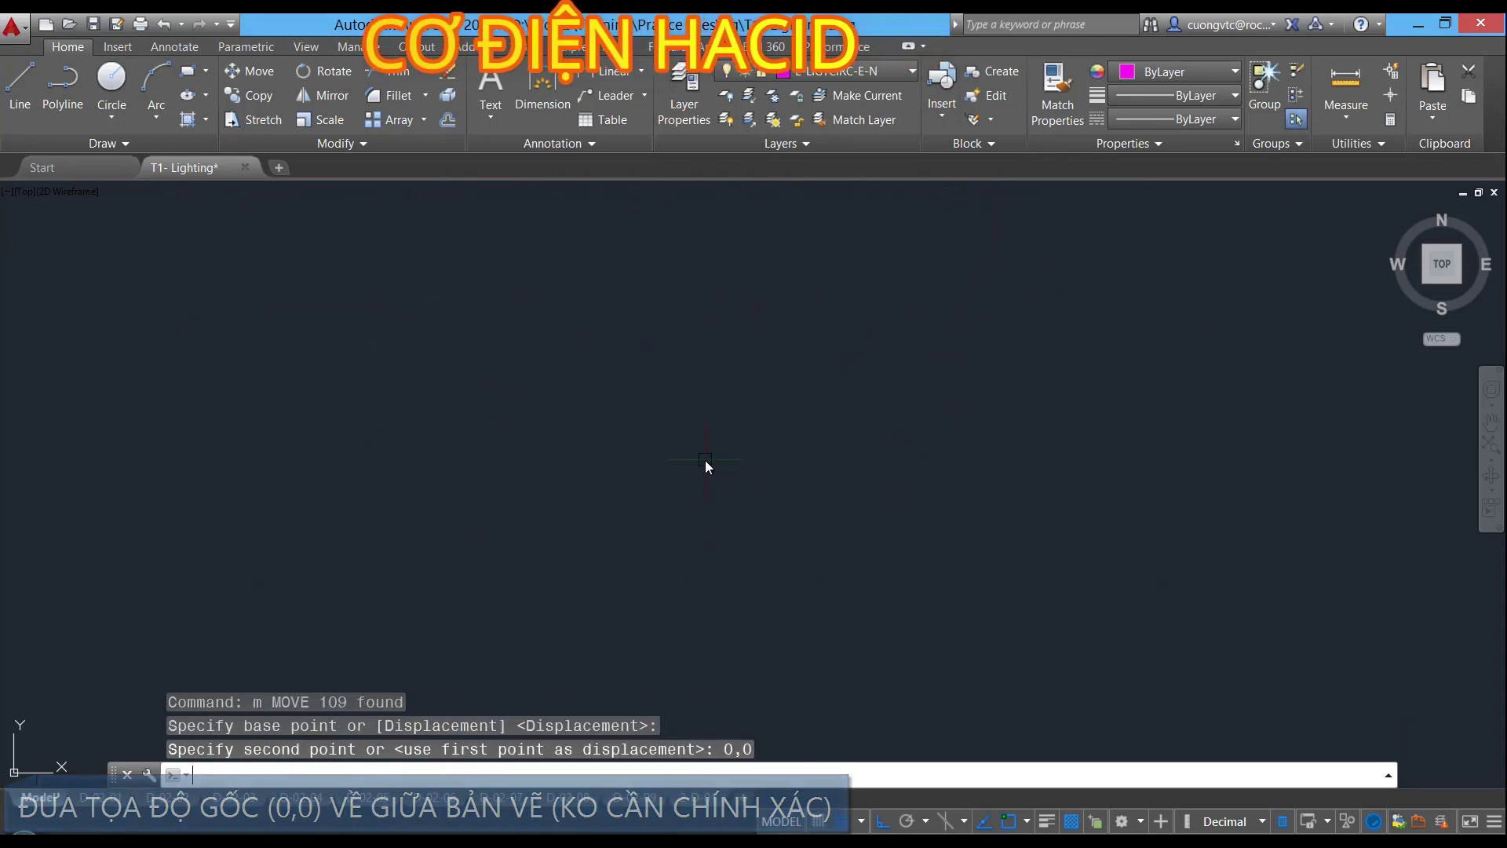
# ZOOM All to bring the relocated plan back into view around the origin
pyautogui.write('z')
pyautogui.press('Return')
pyautogui.write('a')
pyautogui.press('Return')
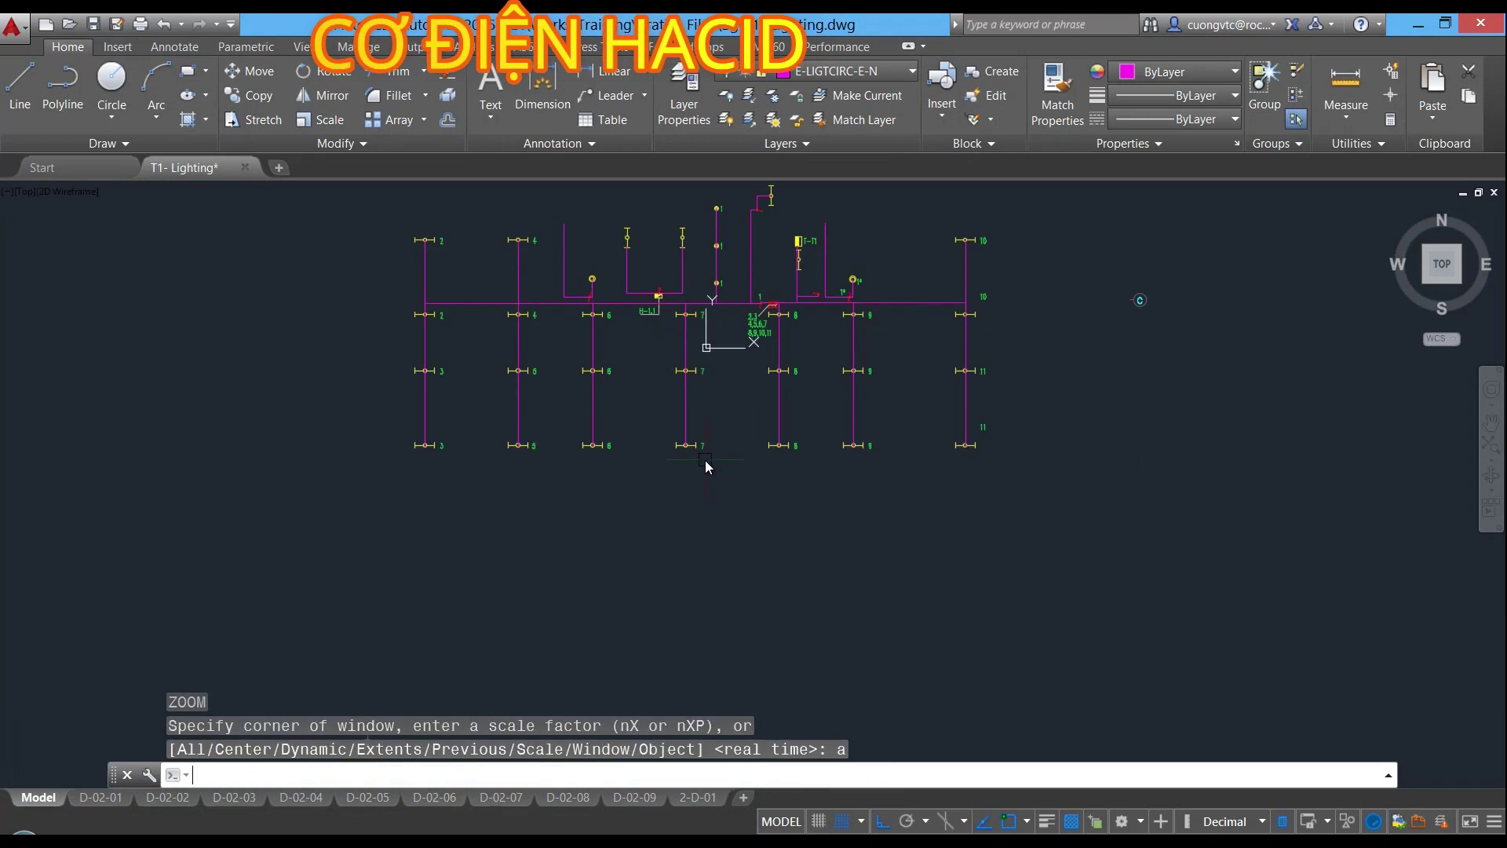
# Orbit the lighting plan into tilted 3D views to confirm it has no depth
pyautogui.scroll(-3, 667, 487)
pyautogui.scroll(1, 650, 488)
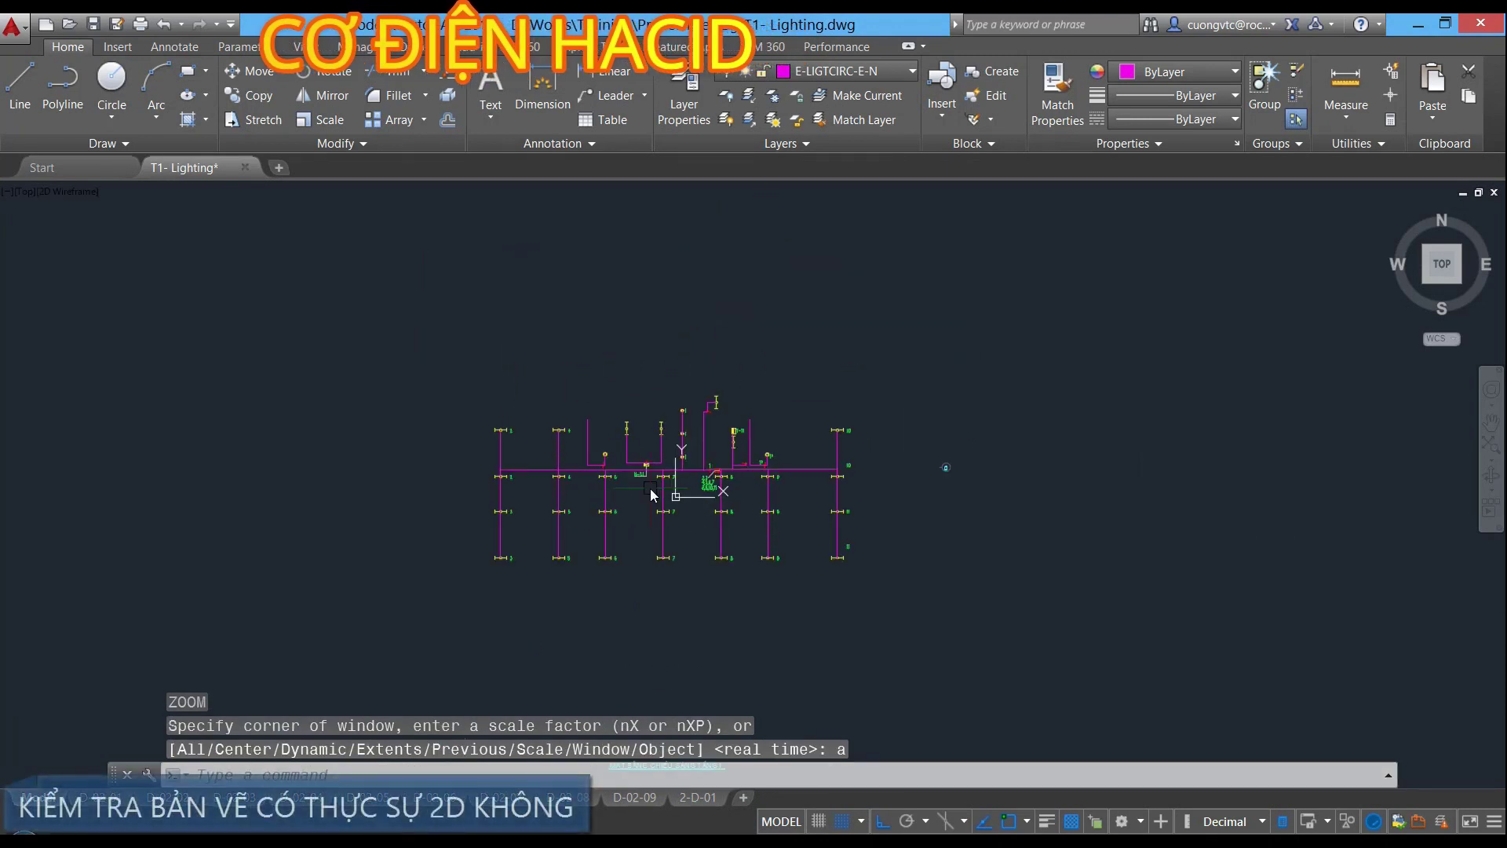
pyautogui.keyDown('shift'); pyautogui.moveTo(681, 496); pyautogui.dragTo(744, 337, button='middle'); pyautogui.keyUp('shift')
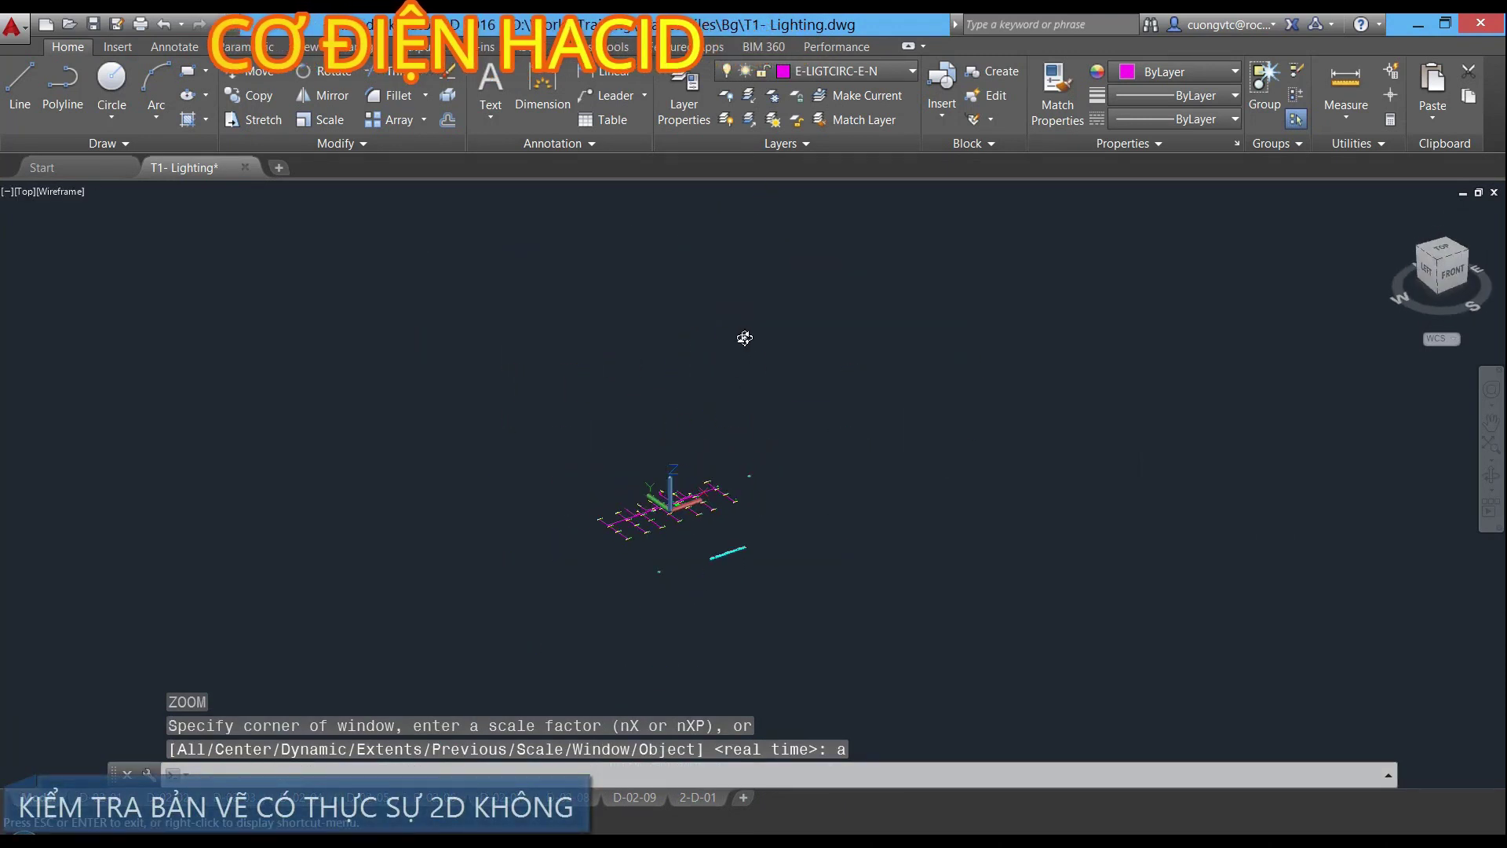
pyautogui.scroll(3, 635, 550)
pyautogui.scroll(-1, 635, 549)
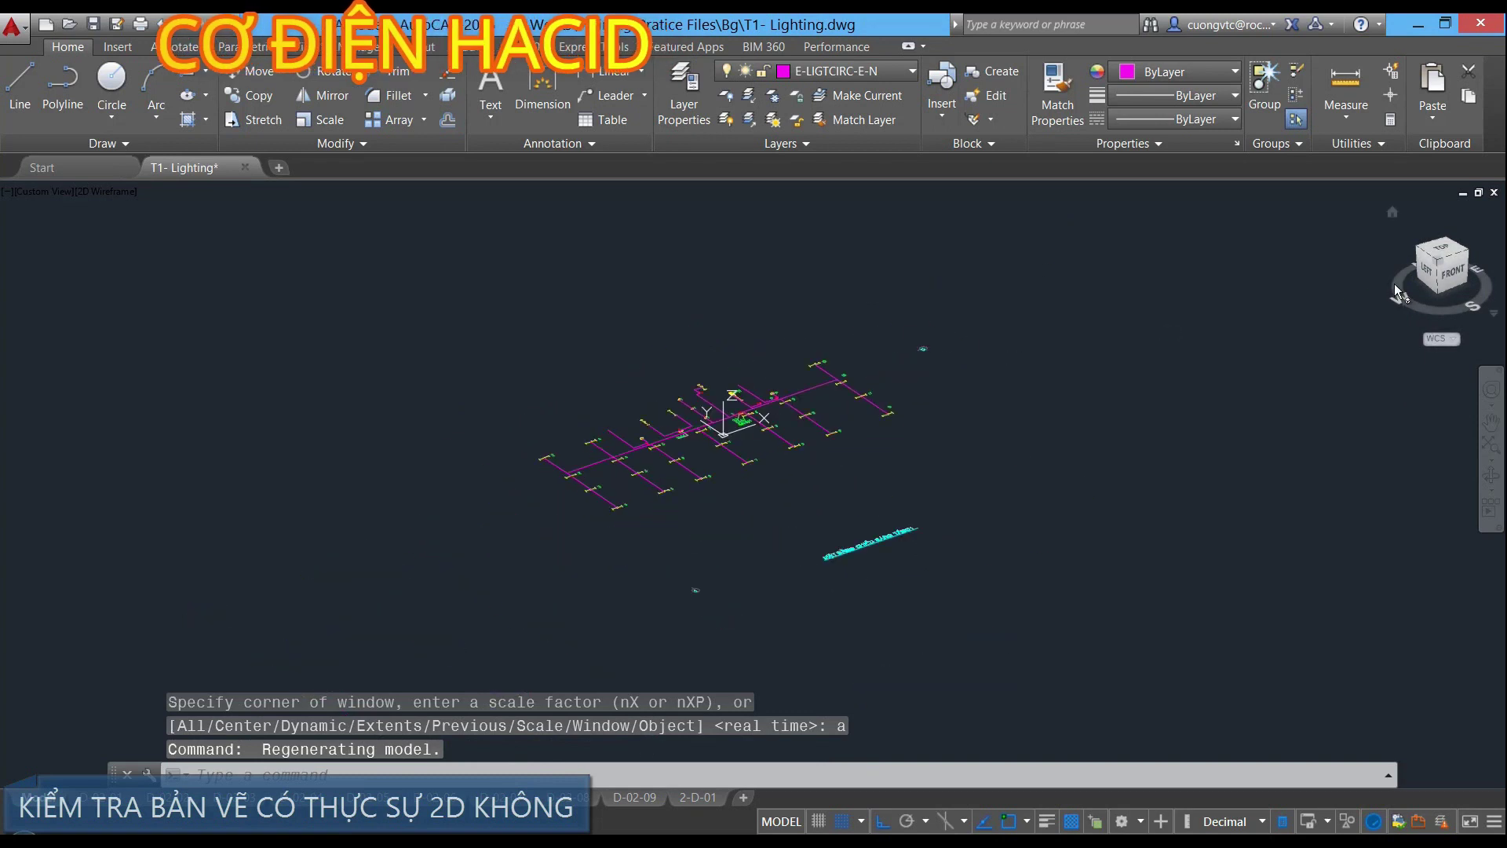
pyautogui.moveTo(1397, 293); pyautogui.dragTo(1449, 270)
pyautogui.moveTo(962, 384)
pyautogui.keyDown('shift'); pyautogui.mouseDown(button='middle')
pyautogui.moveTo(784, 568)
pyautogui.moveTo(808, 616)
pyautogui.moveTo(800, 560)
pyautogui.mouseUp(button='middle'); pyautogui.keyUp('shift')
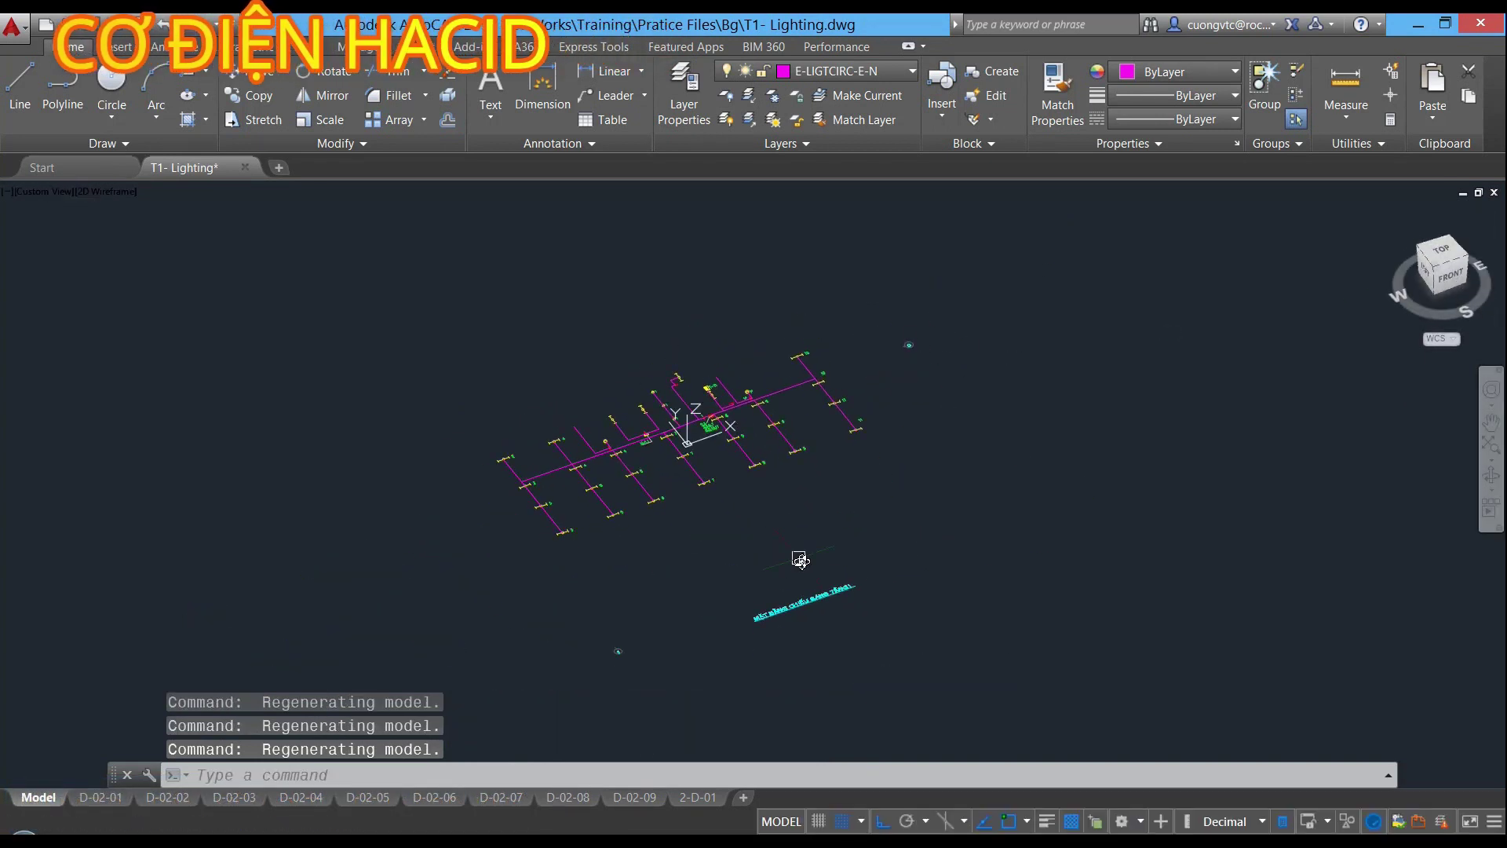
# Return to the World top plan view with PLAN and save the drawing
pyautogui.write('plan')
pyautogui.press('Return')
pyautogui.press('Return')
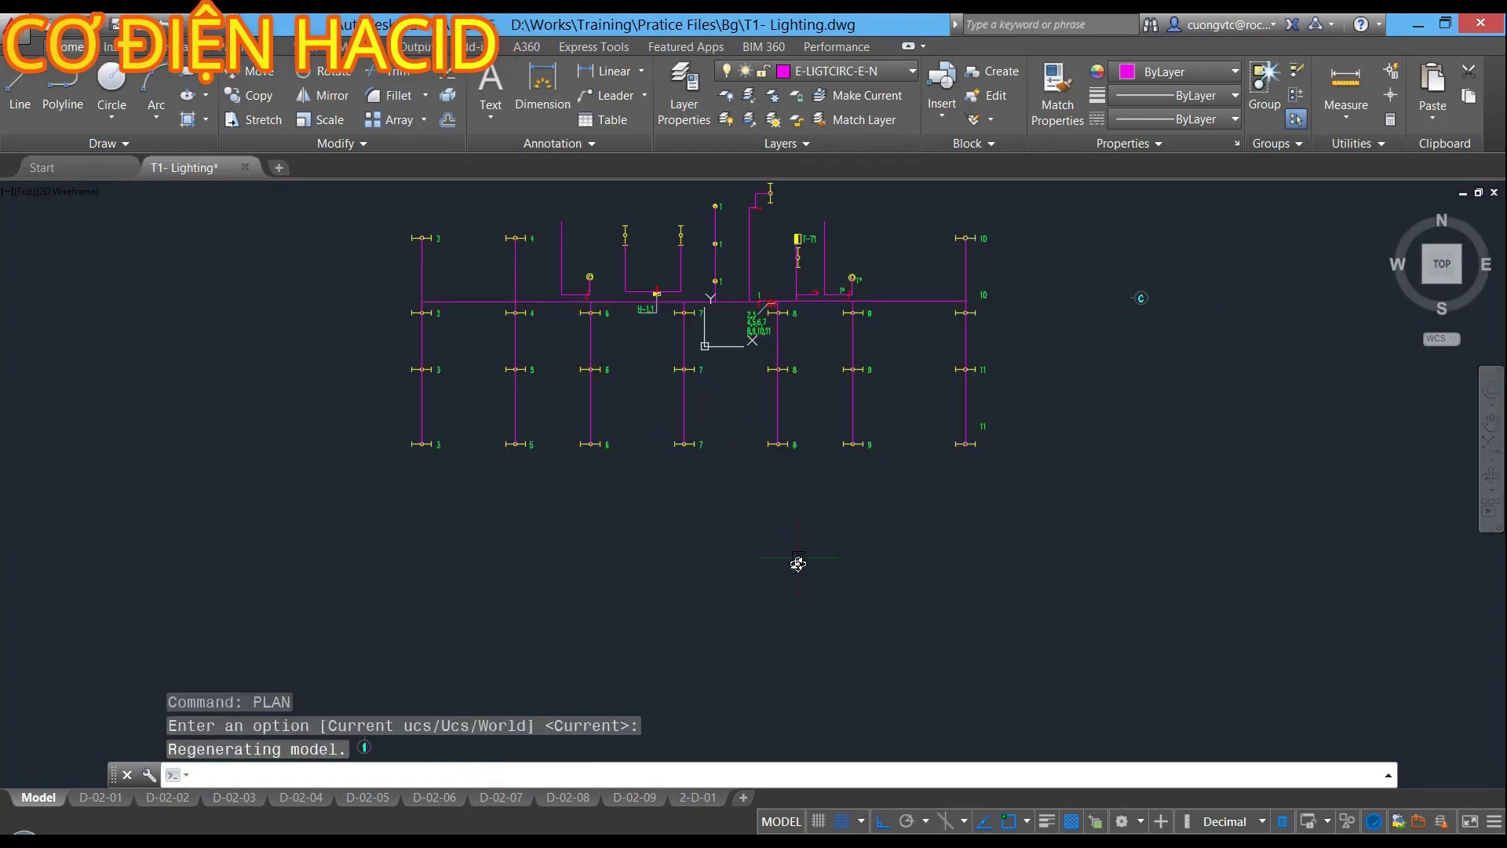
pyautogui.scroll(1, 747, 424)
pyautogui.scroll(1, 745, 471)
pyautogui.scroll(-1, 766, 378)
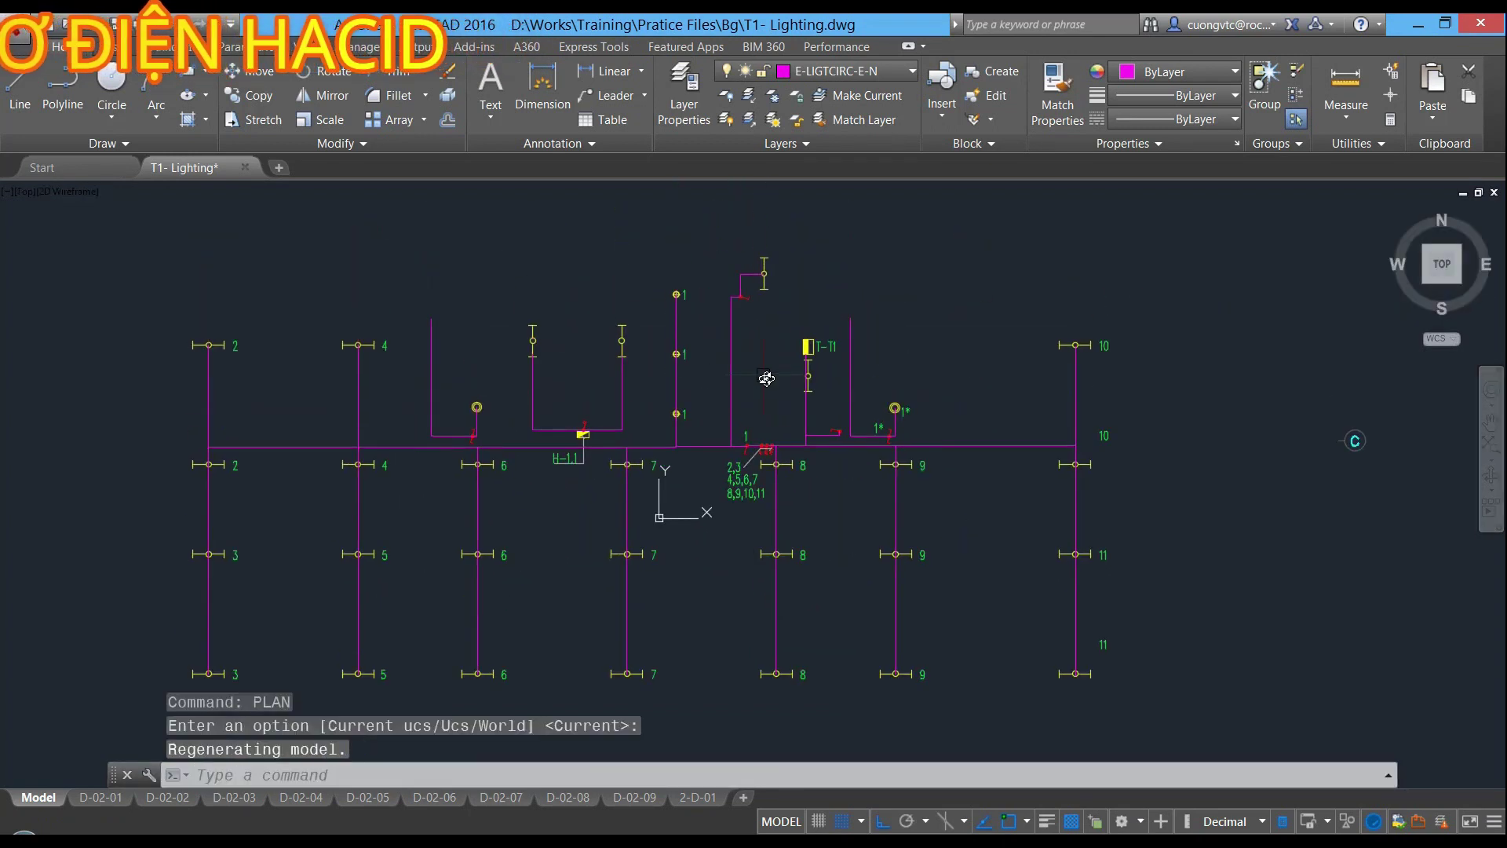
pyautogui.scroll(-1, 766, 378)
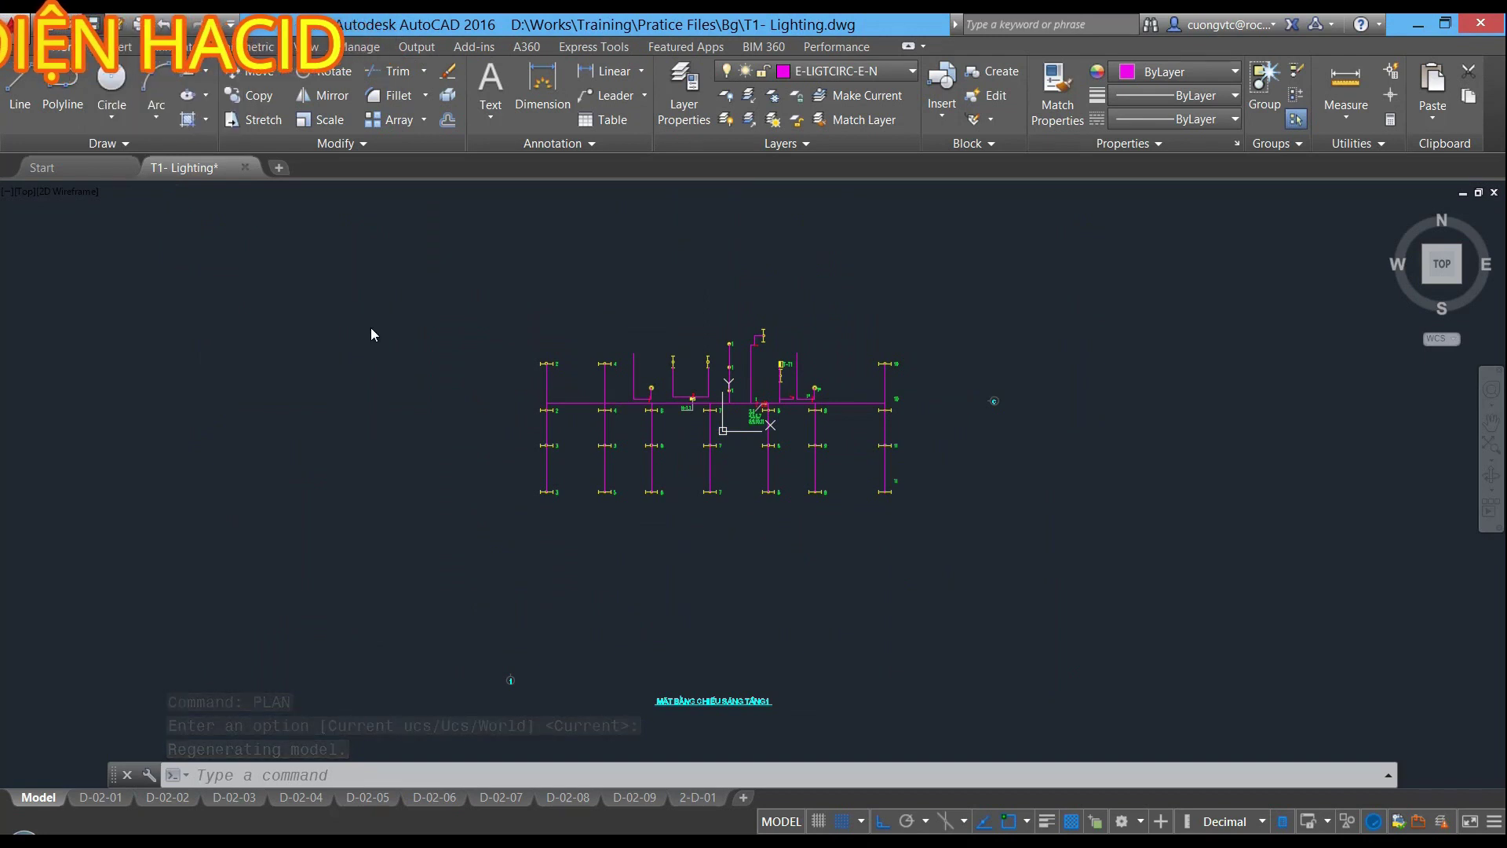
pyautogui.hotkey('ctrl', 's')
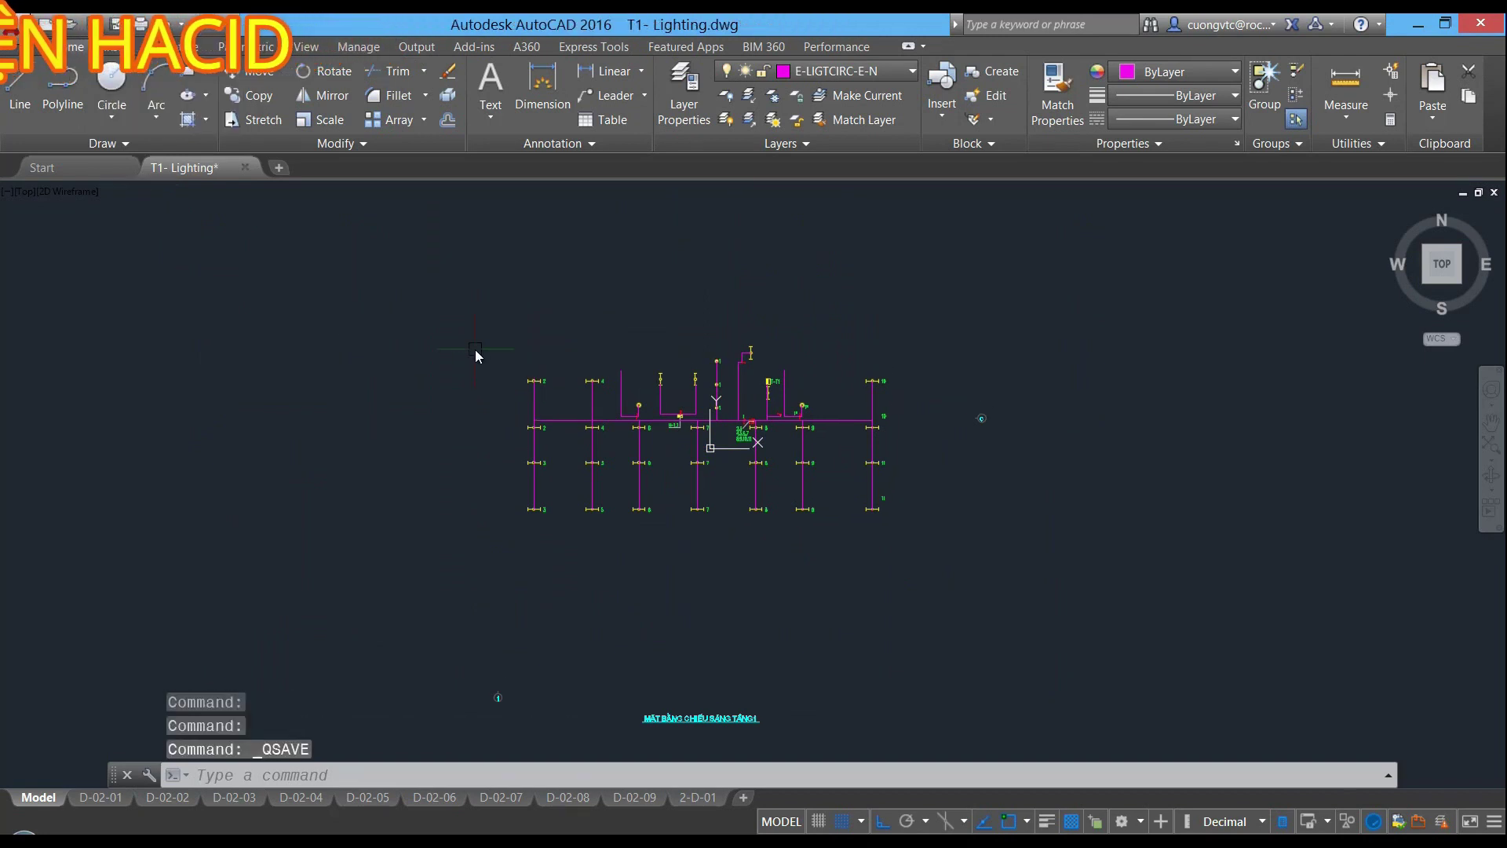